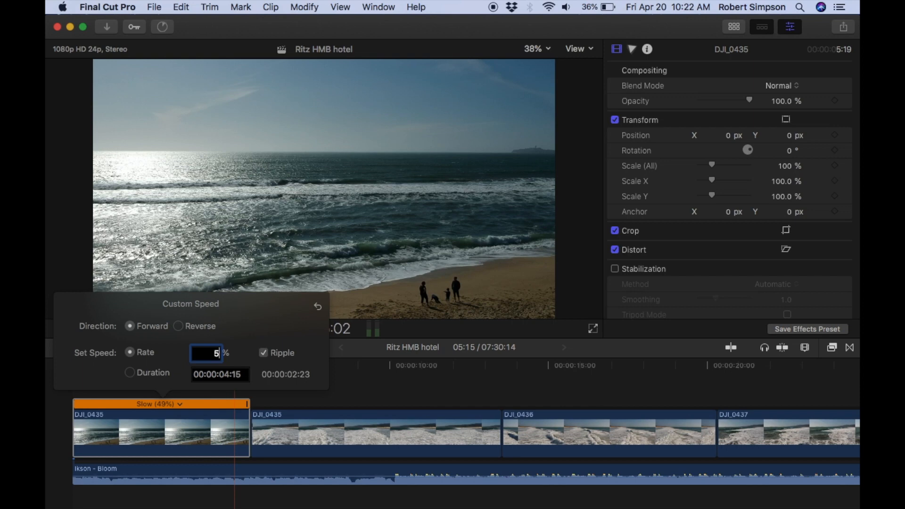
Set the first DJI_0435 clip's custom speed rate to 53%.
type("2")
key("Return")
type("53")
key("Return")
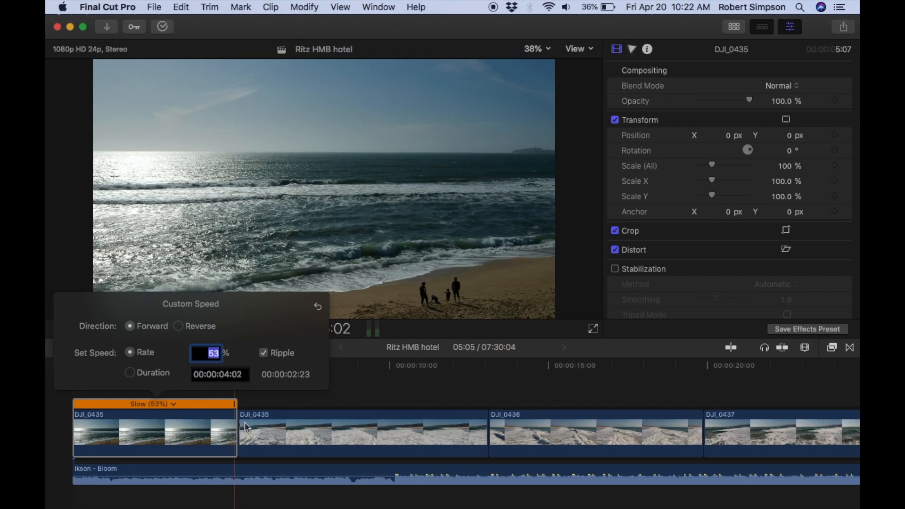
left_click(415, 395)
Play the opening clips, stop, and shorten the second DJI_0435 clip by about 3 seconds at its end.
left_click(72, 366)
left_click(265, 329)
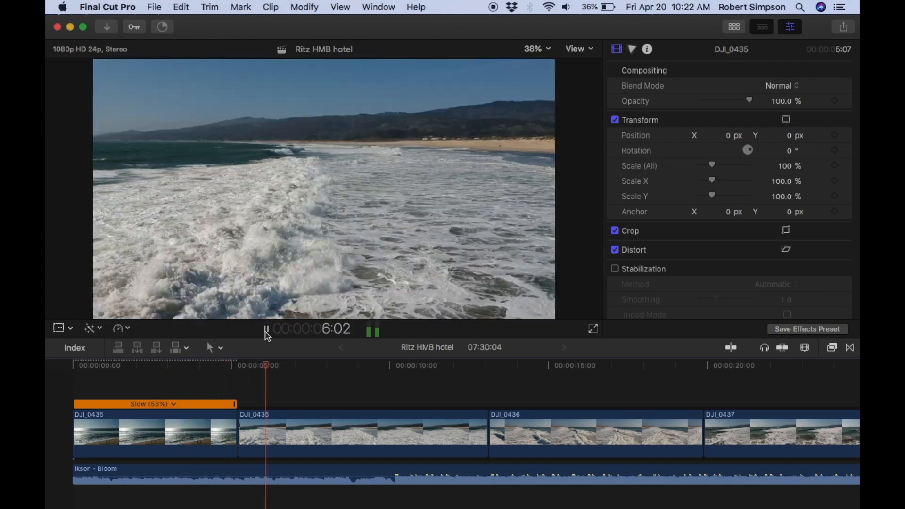
left_click(267, 328)
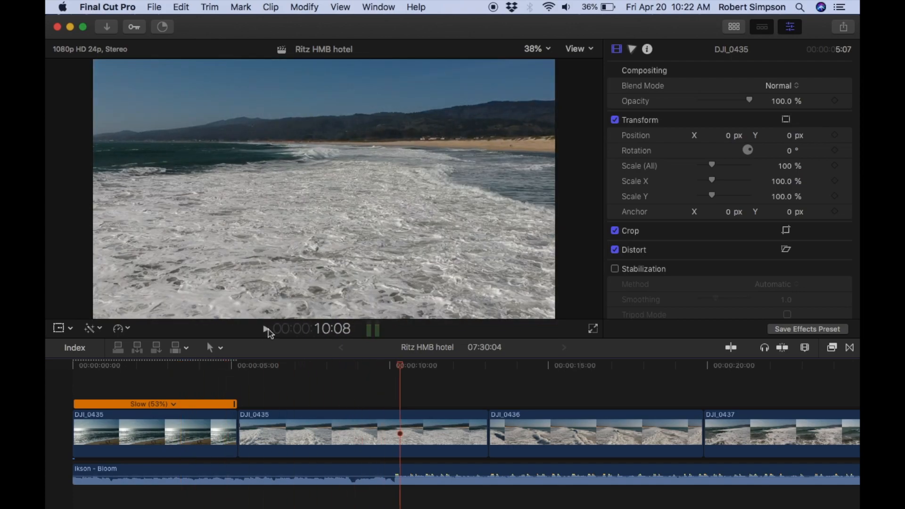
left_click_drag(483, 429, 390, 435)
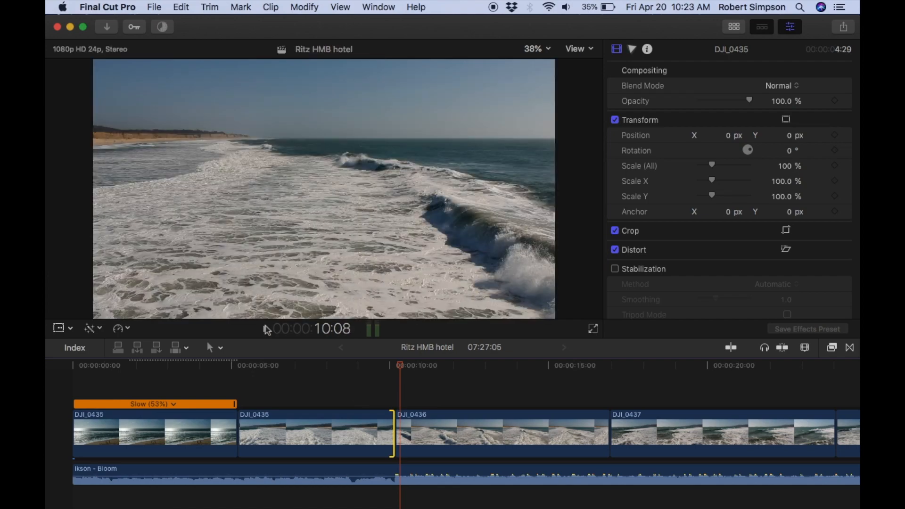
Preview DJI_0436 and trim its end so the clip runs about 5 seconds.
left_click(265, 328)
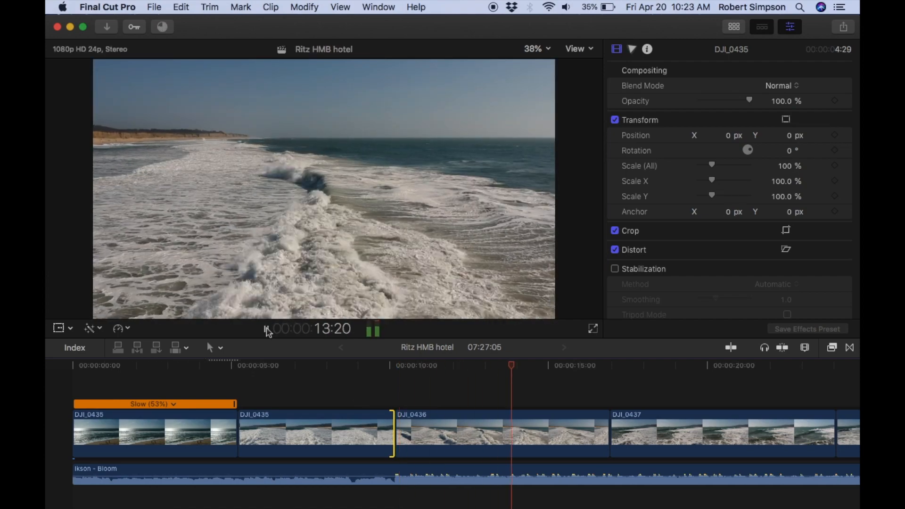
key("space")
left_click_drag(608, 433, 553, 434)
left_click(383, 371)
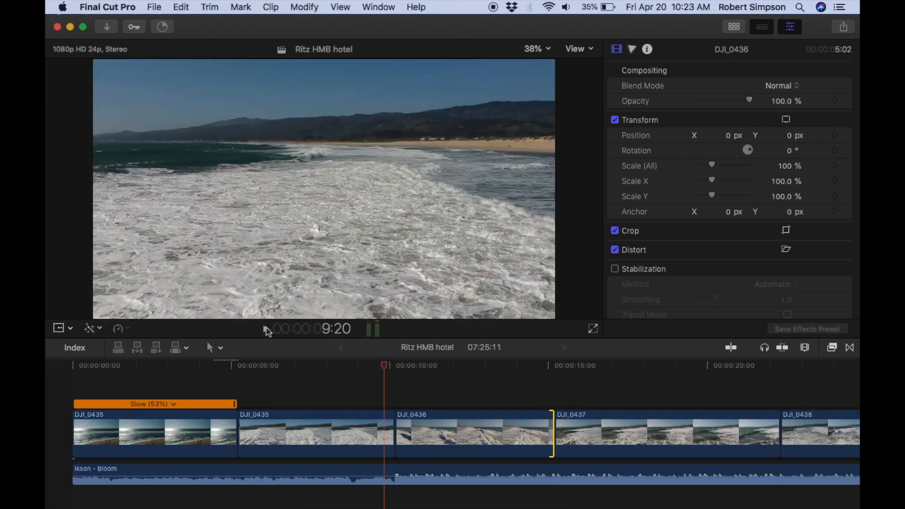
Play the sequence through DJI_0437 and trim about 2 seconds off that clip's end.
left_click(231, 371)
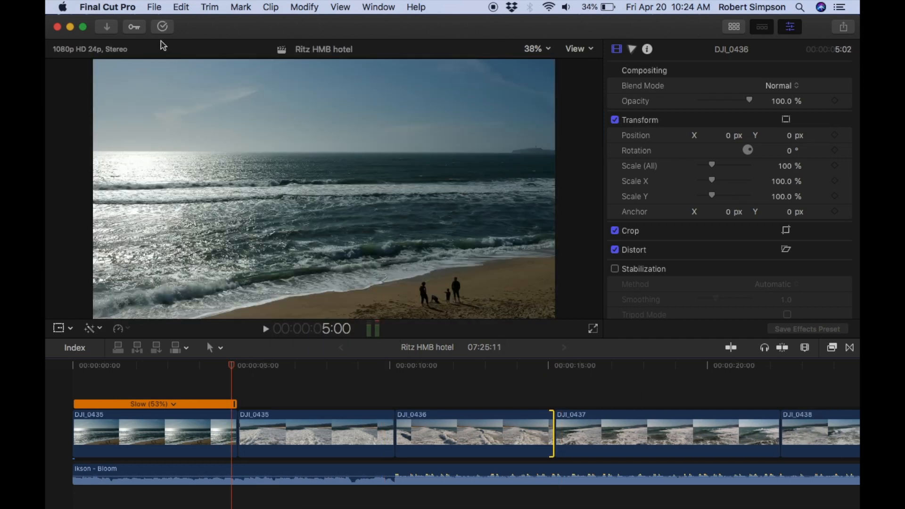
left_click(267, 330)
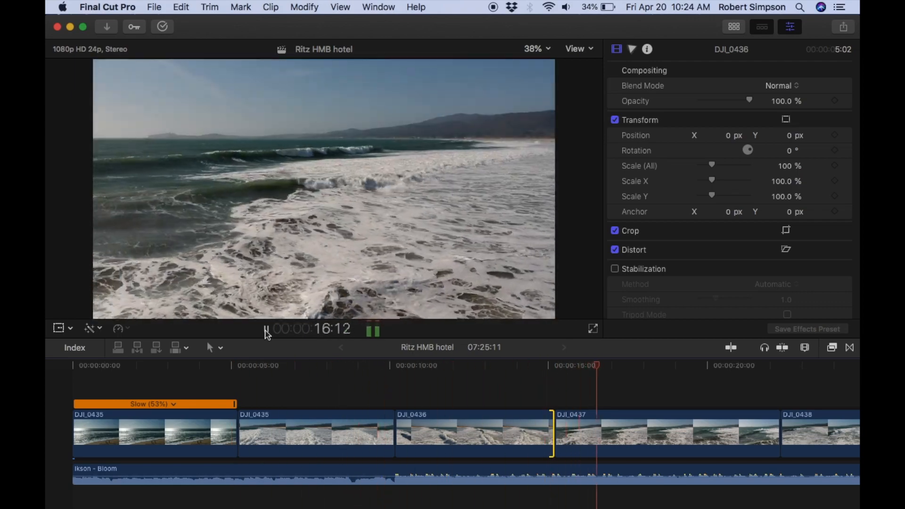
scroll(470, 411, "right", 5)
key("space")
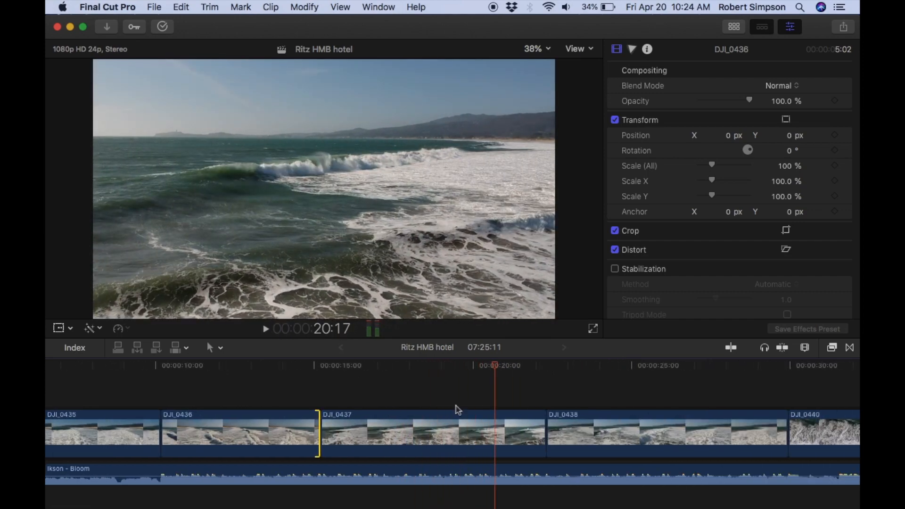
left_click(450, 367)
left_click(266, 329)
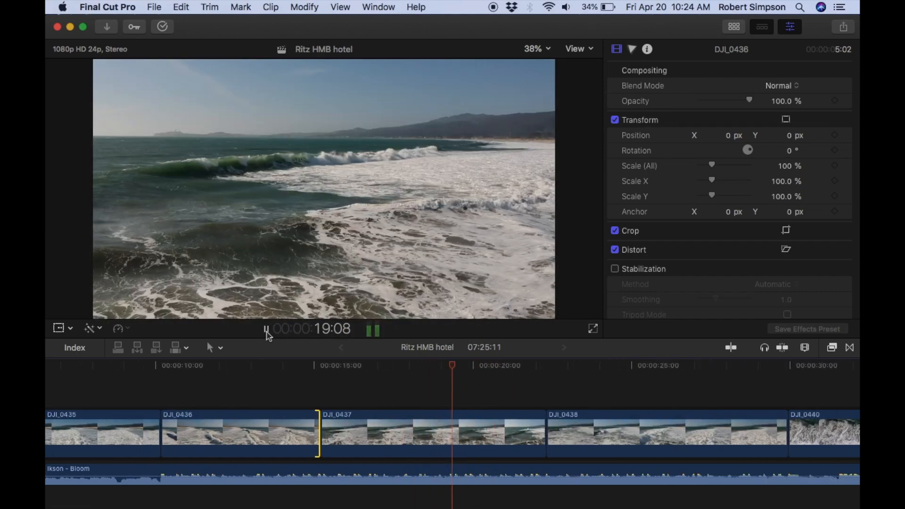
left_click_drag(540, 430, 481, 431)
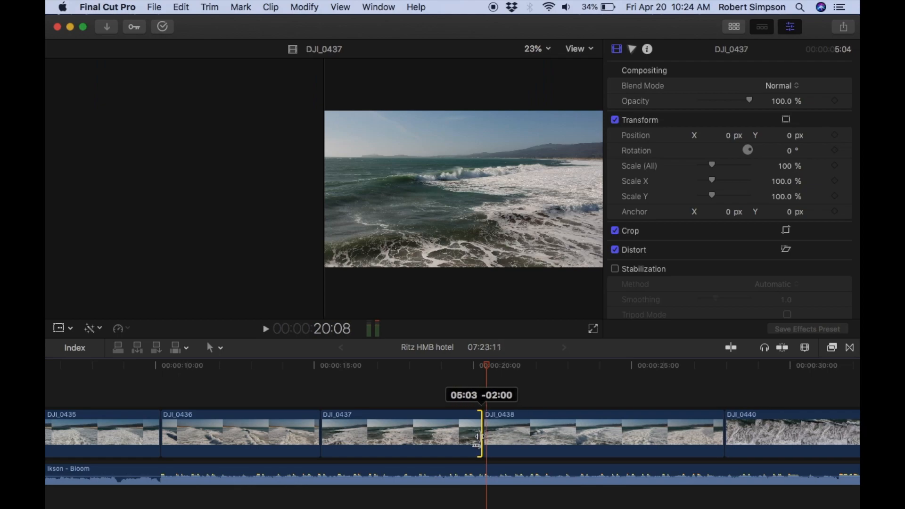
Review DJI_0438, split it at about 21:15, and delete the portion before the cut.
left_click(384, 369)
left_click(266, 329)
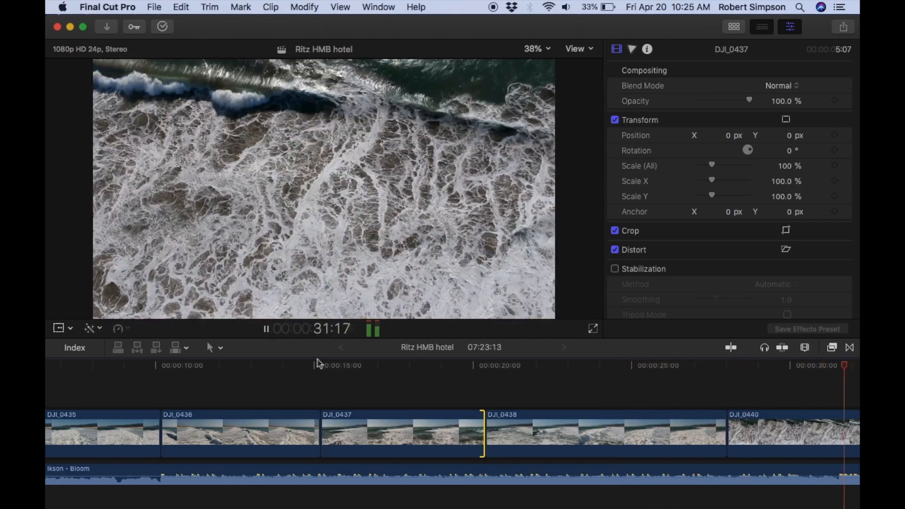
left_click(266, 329)
scroll(325, 419, "left", 5)
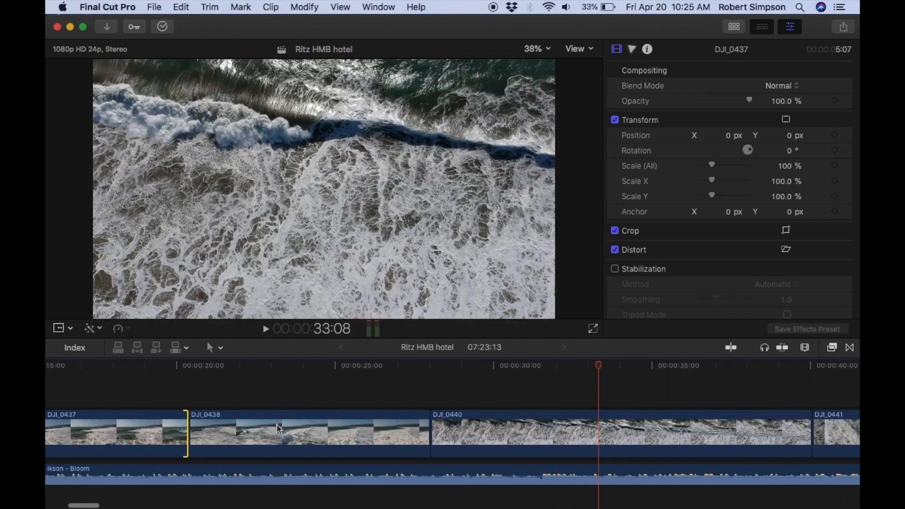
left_click(196, 366)
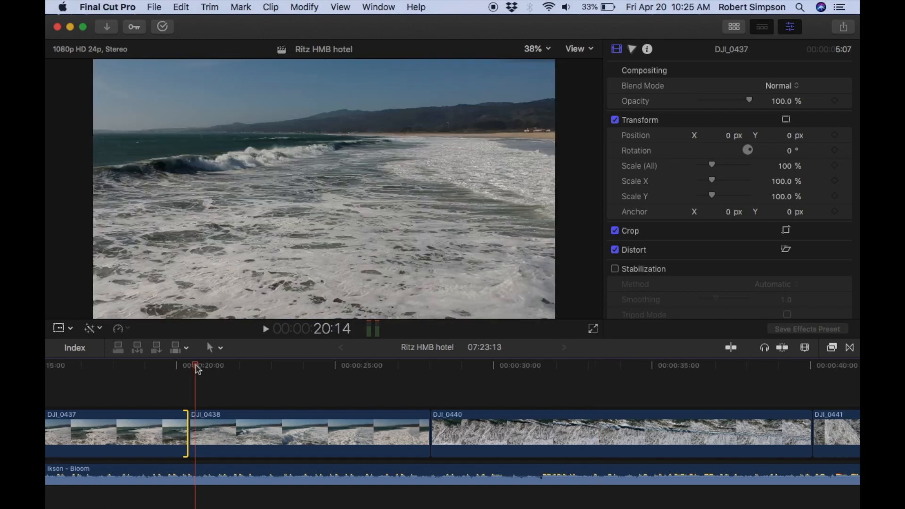
left_click_drag(197, 370, 229, 374)
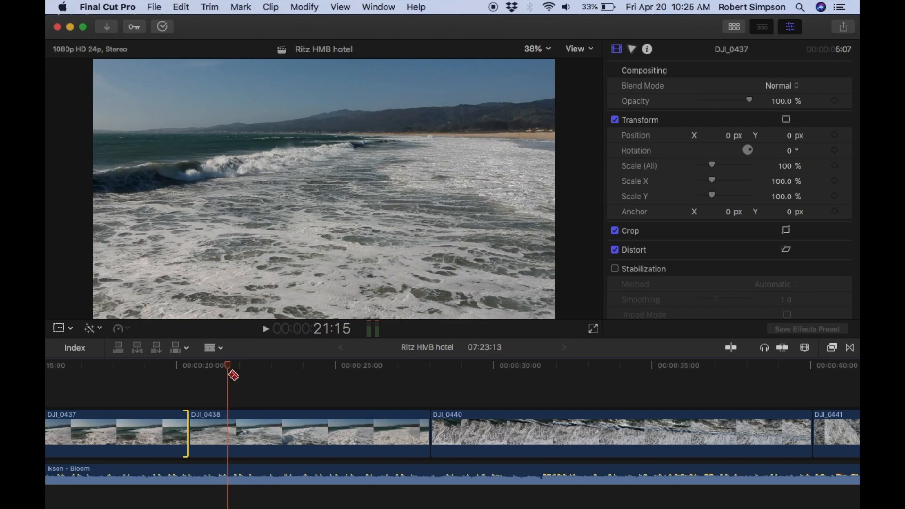
left_click(228, 428)
key("a")
left_click(212, 426)
key("Delete")
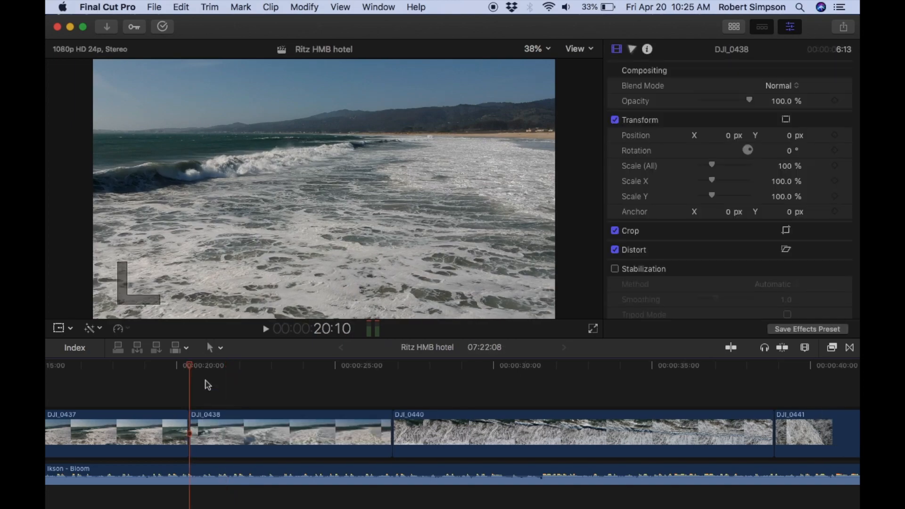
Play DJI_0438 and trim its end so the clip runs about 5 seconds.
left_click(265, 329)
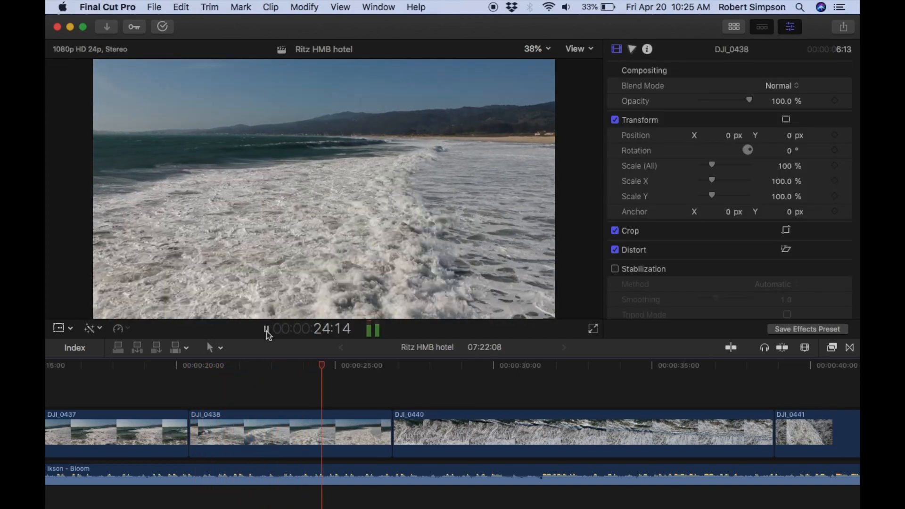
left_click(266, 330)
left_click_drag(387, 426, 351, 427)
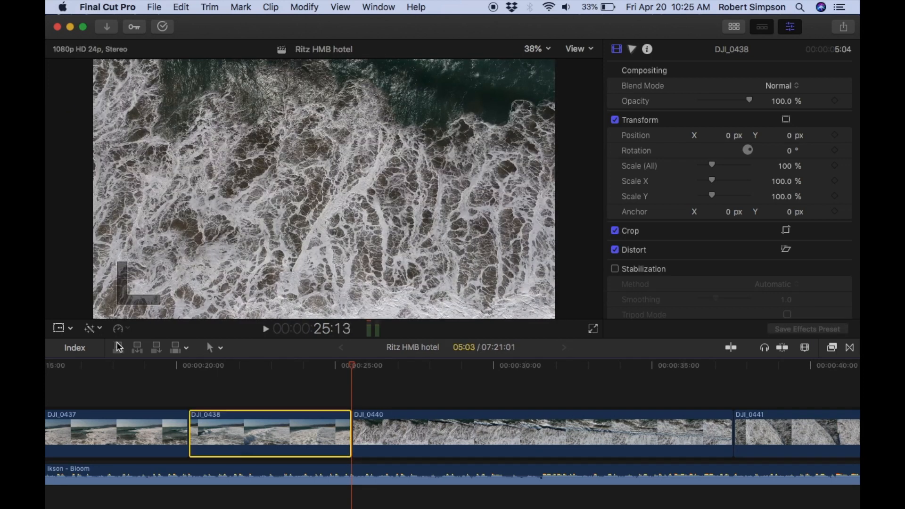
Slow DJI_0438 to 50% speed and play it back from its start.
left_click(126, 329)
mouse_move(171, 350)
left_click(269, 339)
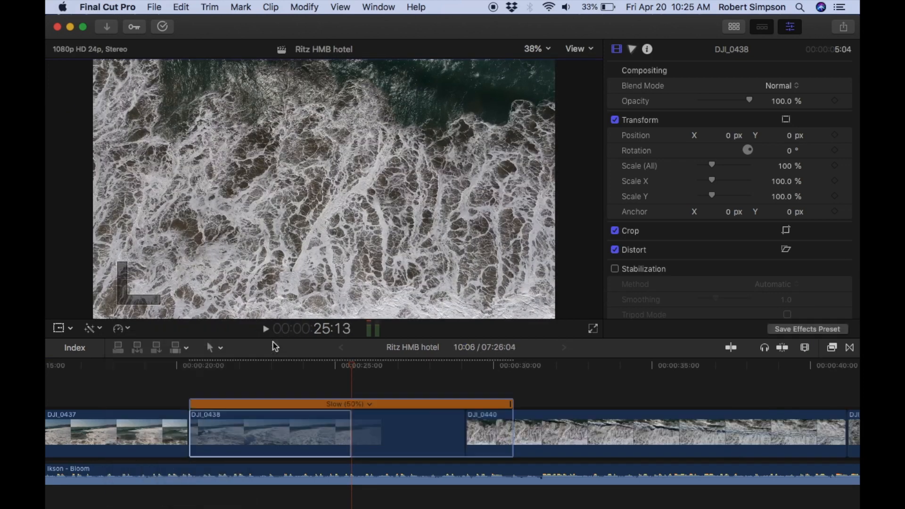
left_click(191, 367)
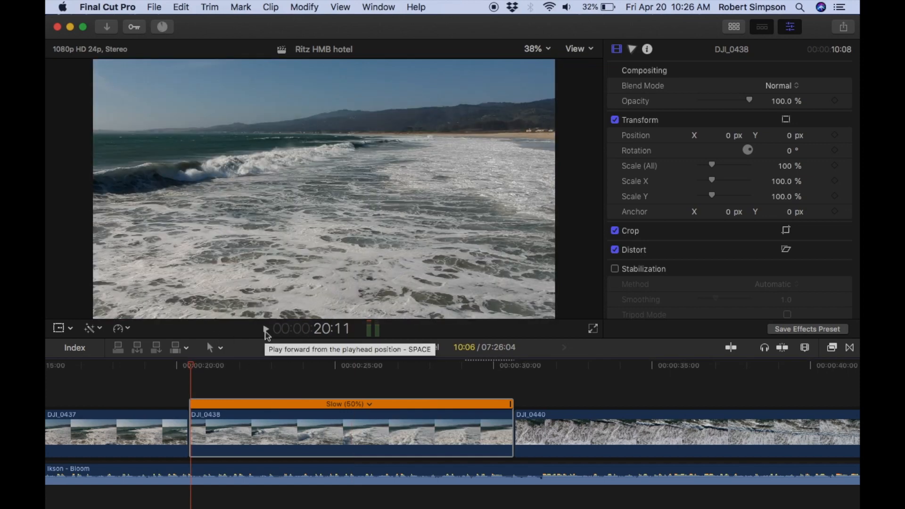
left_click(267, 332)
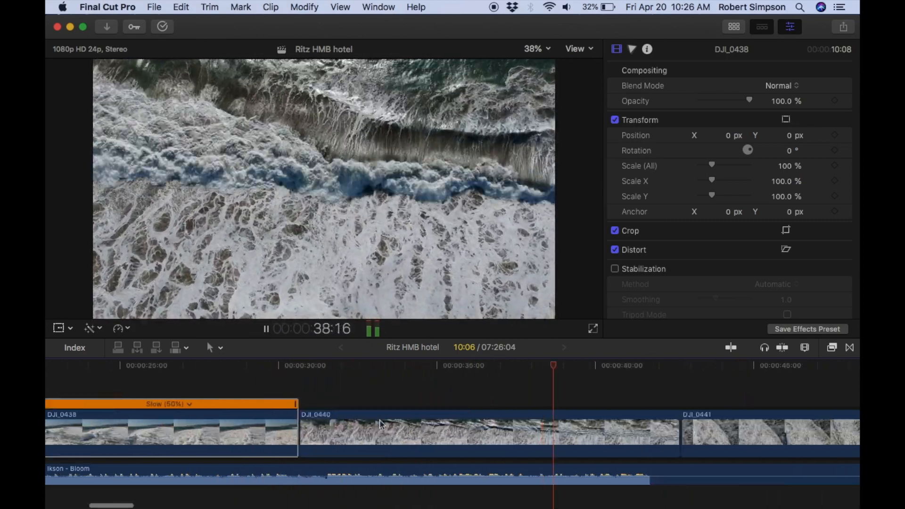
Preview the start of DJI_0440, split the clip about 2.5 seconds in, and delete the opening piece.
left_click(209, 371)
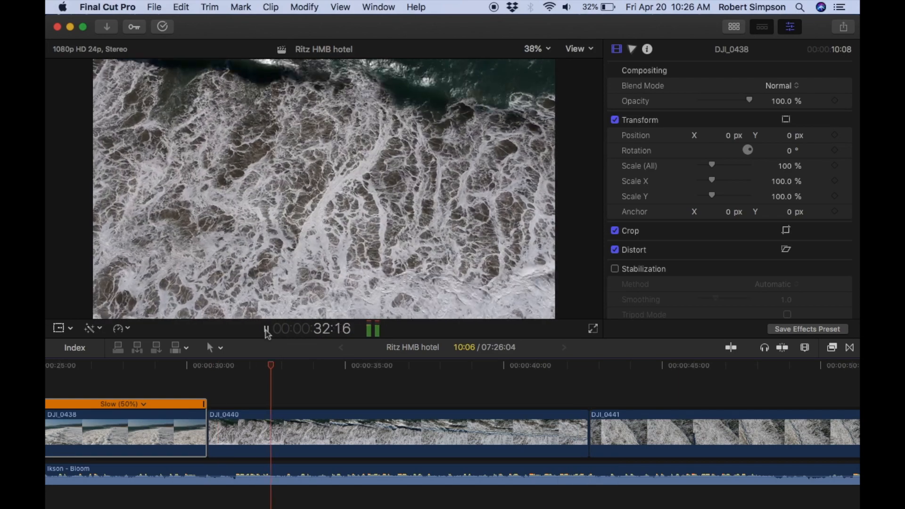
left_click(265, 329)
key("b")
left_click(284, 433)
key("a")
left_click(240, 433)
key("Delete")
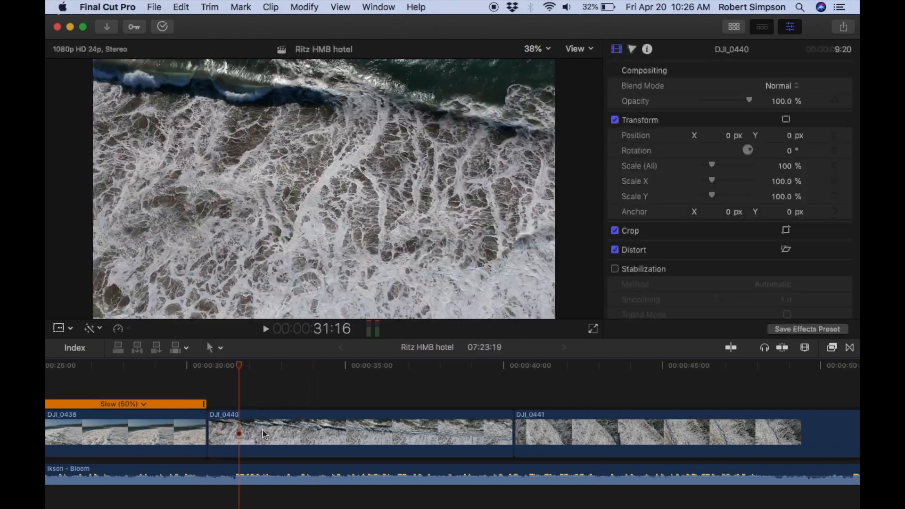
Cut off the end of DJI_0440, leaving about 5.5 seconds, and slow the remaining clip to 50%.
key("b")
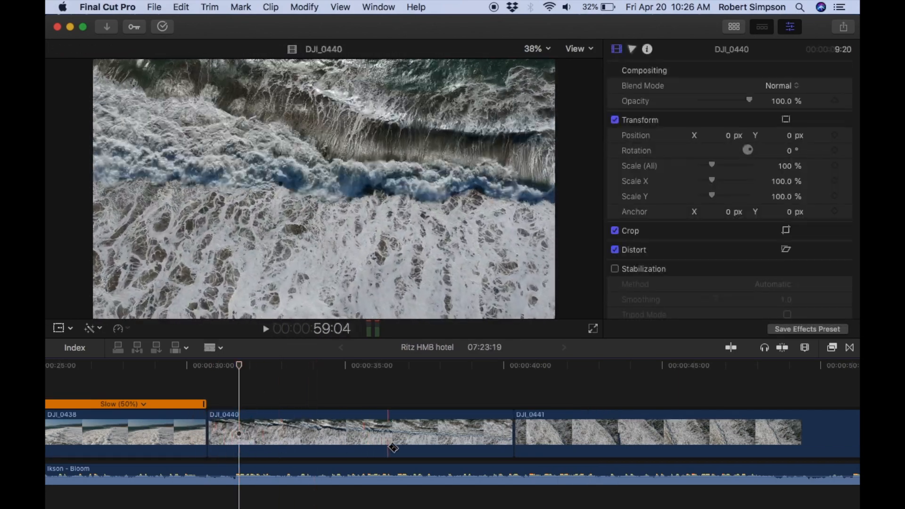
key("a")
left_click(424, 433)
key("Delete")
left_click(121, 328)
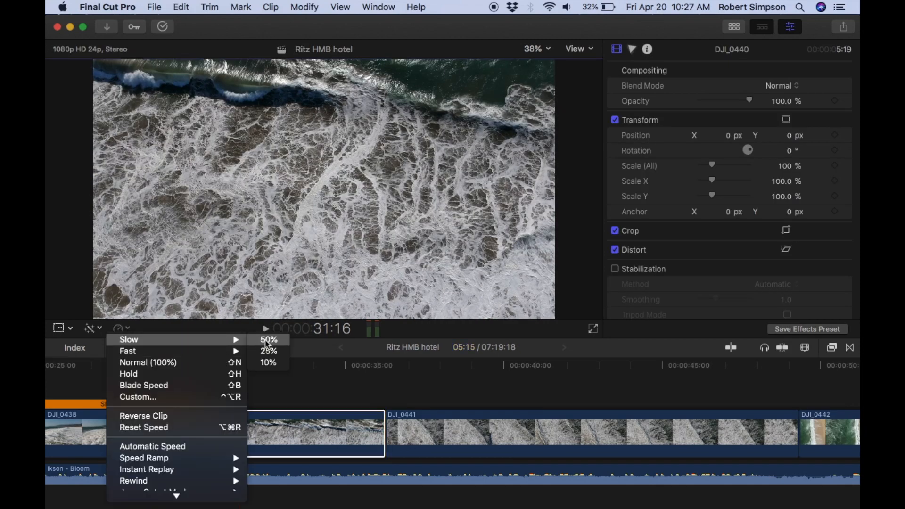
left_click(267, 340)
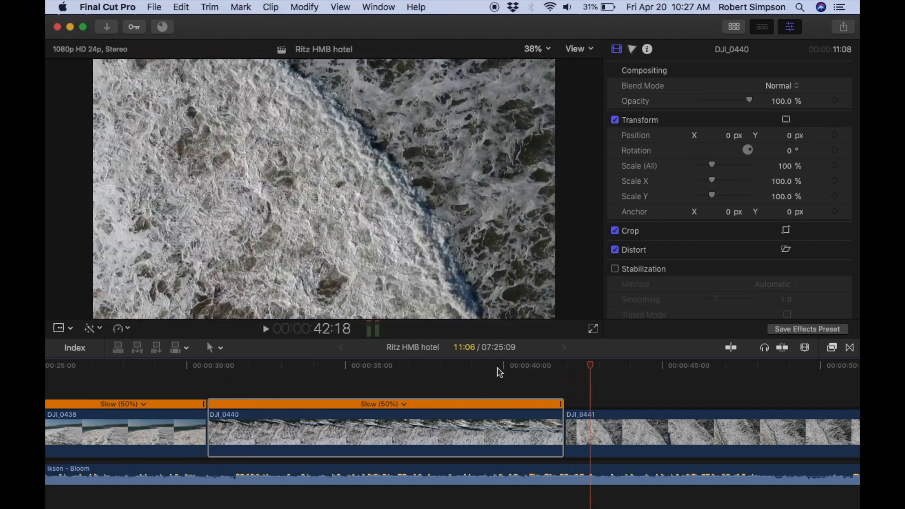
Split the slowed DJI_0440 about 1 second before its end and delete the tail.
left_click(533, 437)
key("a")
left_click(546, 436)
key("Delete")
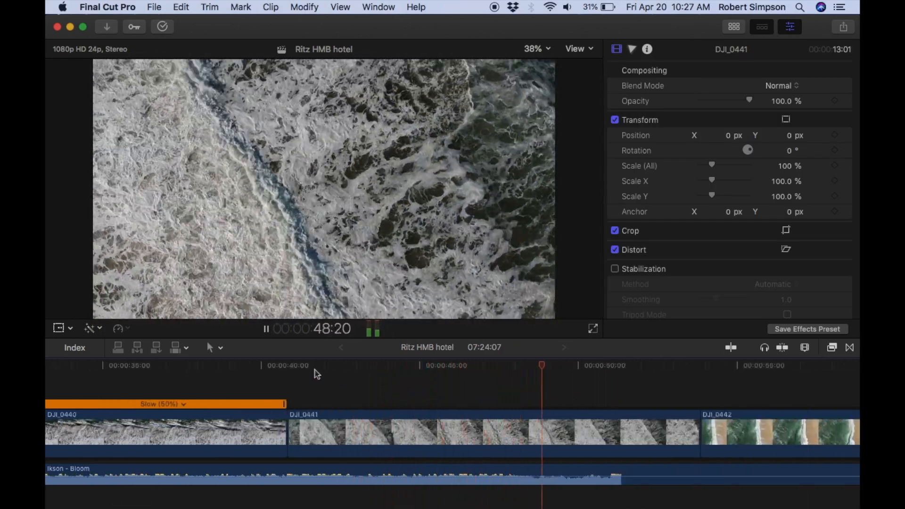
Preview DJI_0441 and trim its end to the playhead at about 51 seconds, where the music changes.
left_click(266, 329)
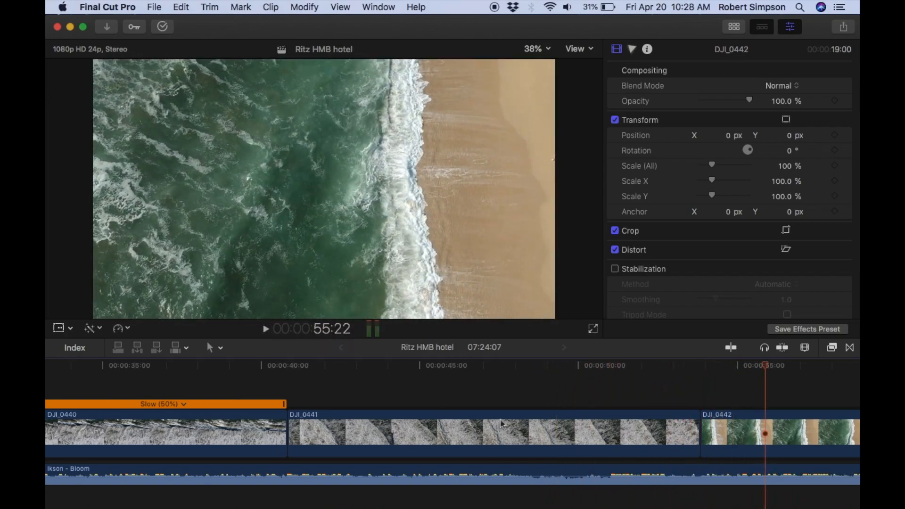
left_click(266, 330)
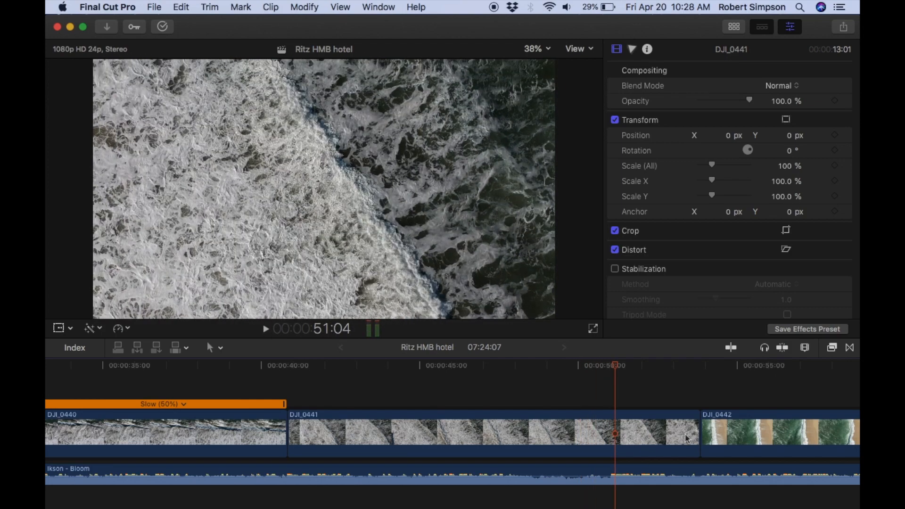
key("alt+]")
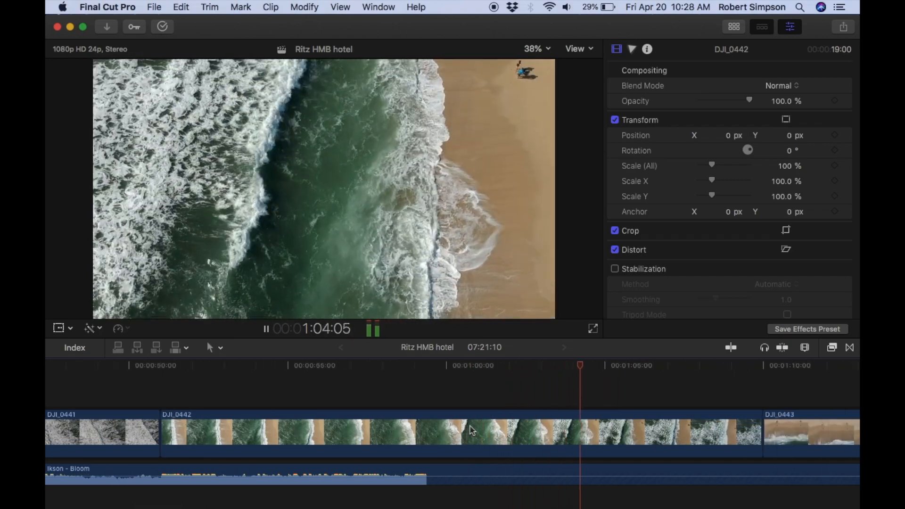
Play through DJI_0442 and into DJI_0443 to examine the footage, then return to the start of DJI_0442.
scroll(470, 426, "left", 2)
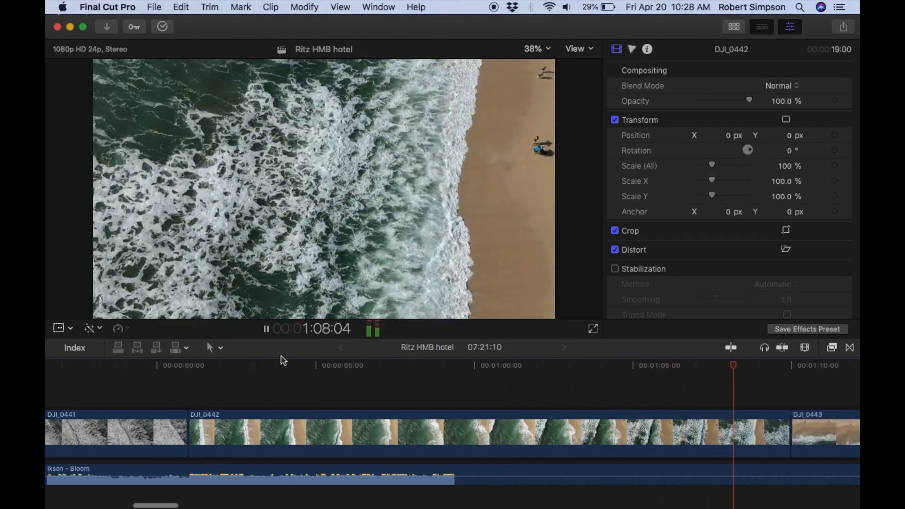
left_click(265, 328)
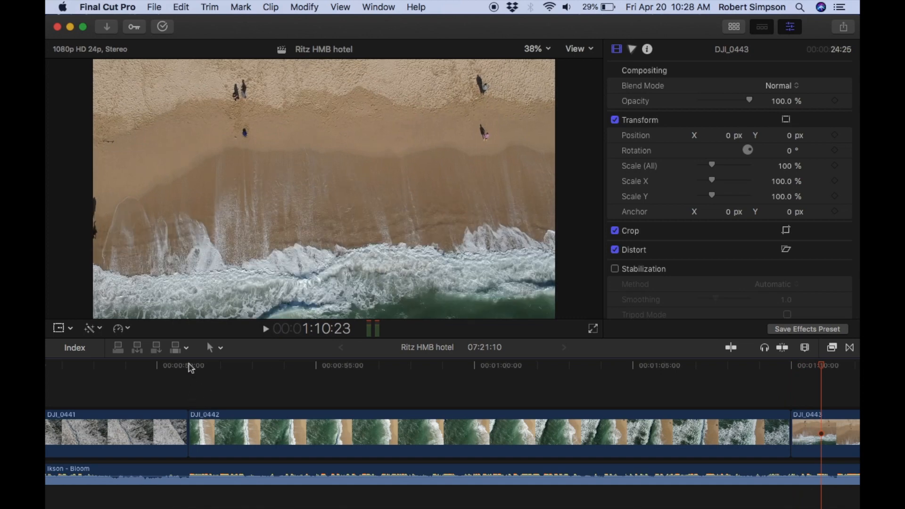
scroll(608, 439, "right", 5)
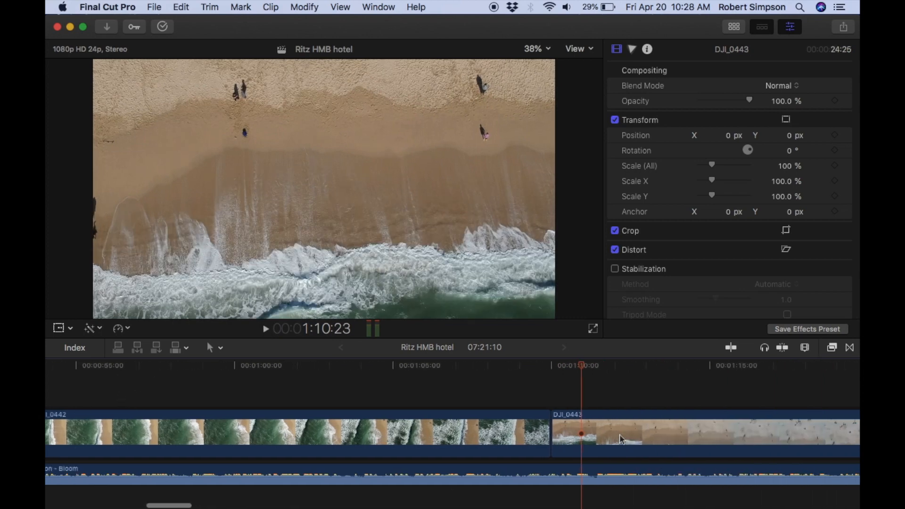
left_click(265, 330)
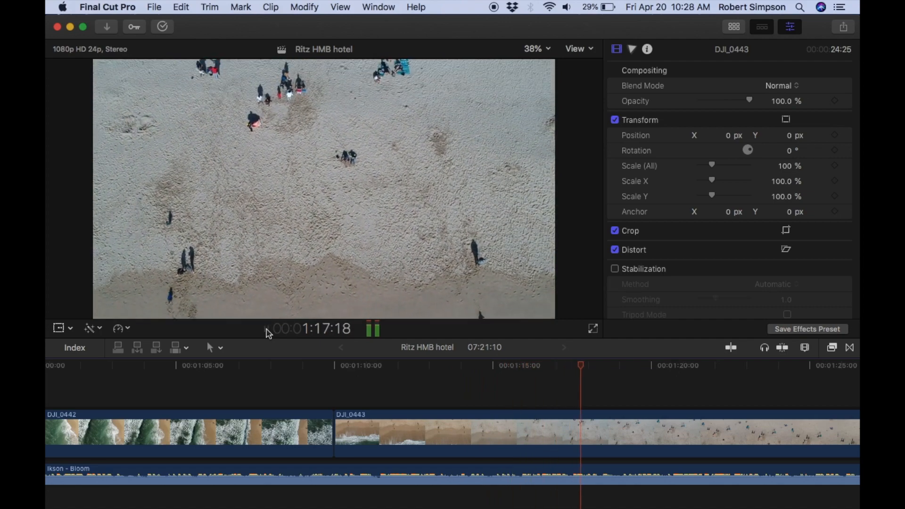
left_click(266, 329)
scroll(211, 406, "left", 7)
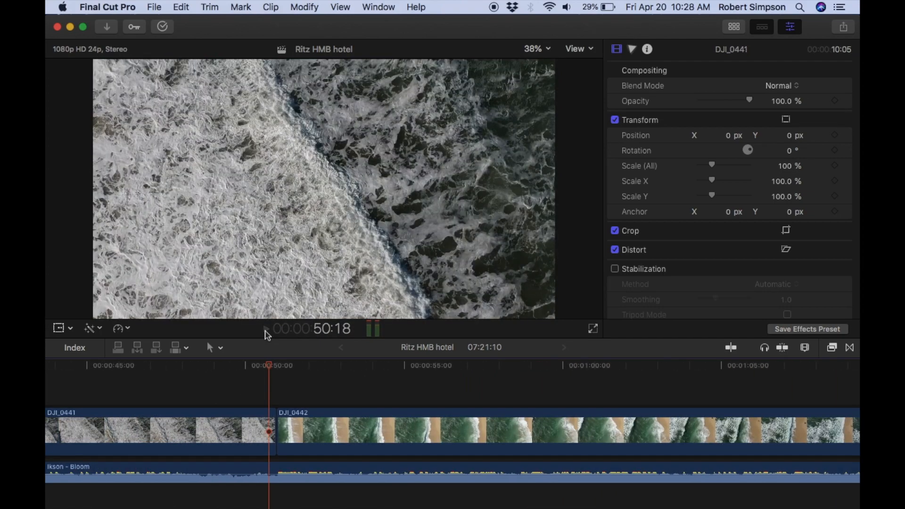
Play from the end of DJI_0441 through DJI_0442 to the start of DJI_0443, and return to just before DJI_0442.
left_click(265, 329)
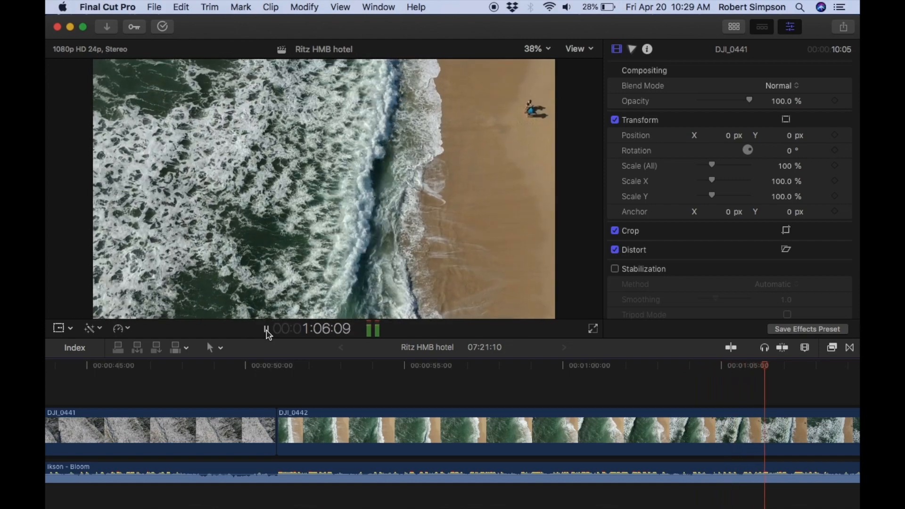
scroll(373, 404, "right", 5)
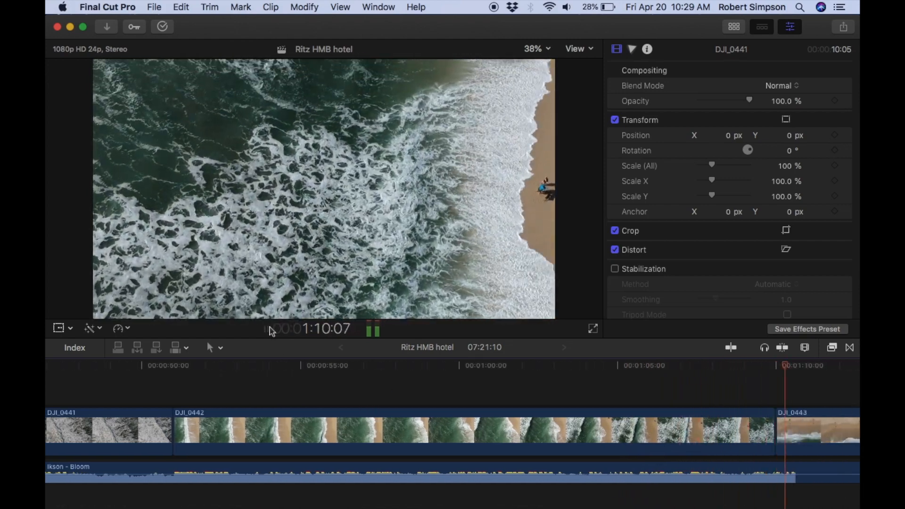
left_click(266, 328)
left_click(170, 366)
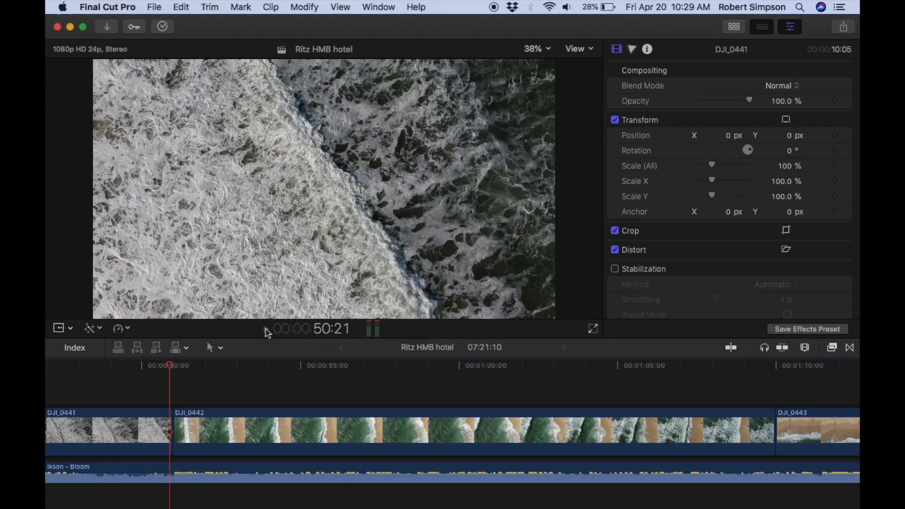
Play into DJI_0442, split it about 3 seconds after its start and delete the opening piece.
left_click(266, 329)
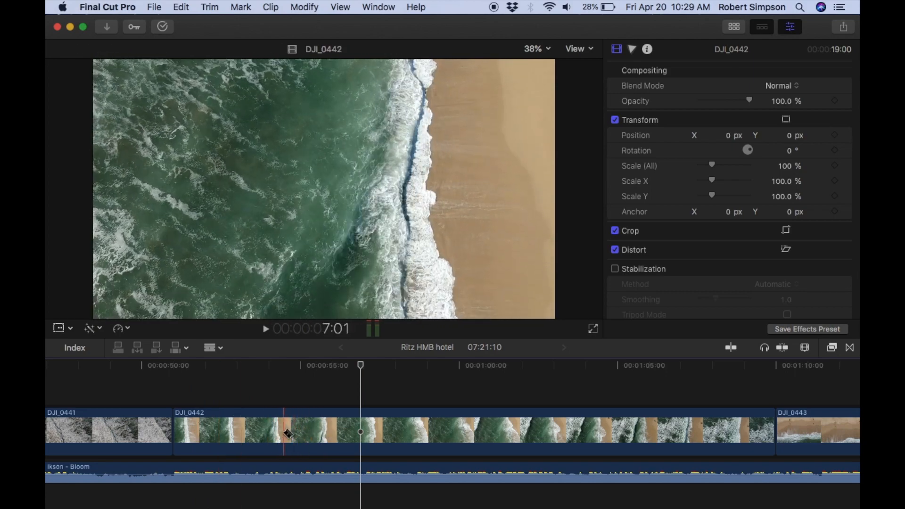
left_click(272, 430)
key("a")
left_click(257, 429)
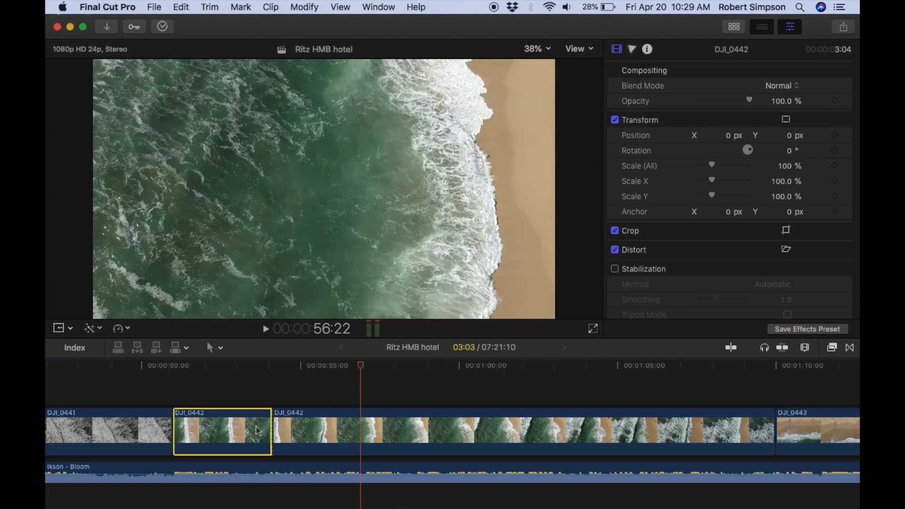
key("Delete")
Play the shortened DJI_0442, split it at about 56:05 and again about 7 seconds further on.
left_click(162, 377)
left_click(266, 328)
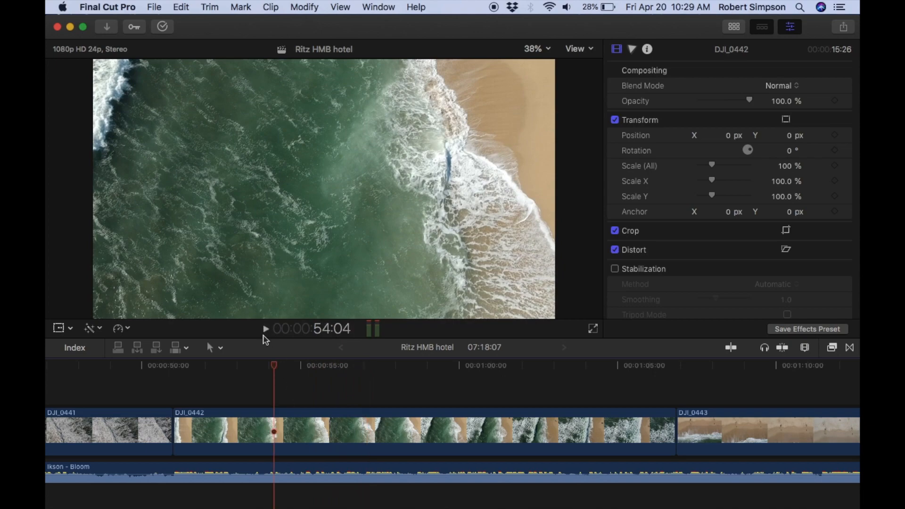
left_click(263, 331)
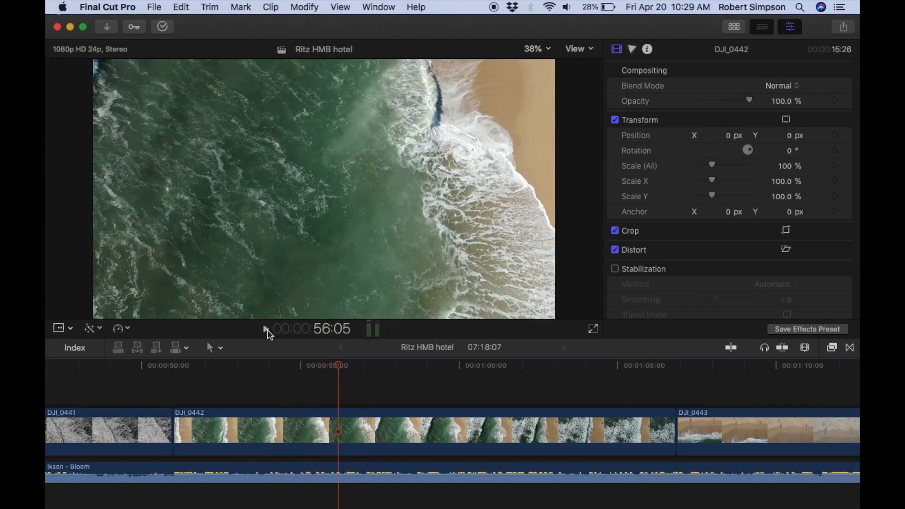
left_click(341, 427)
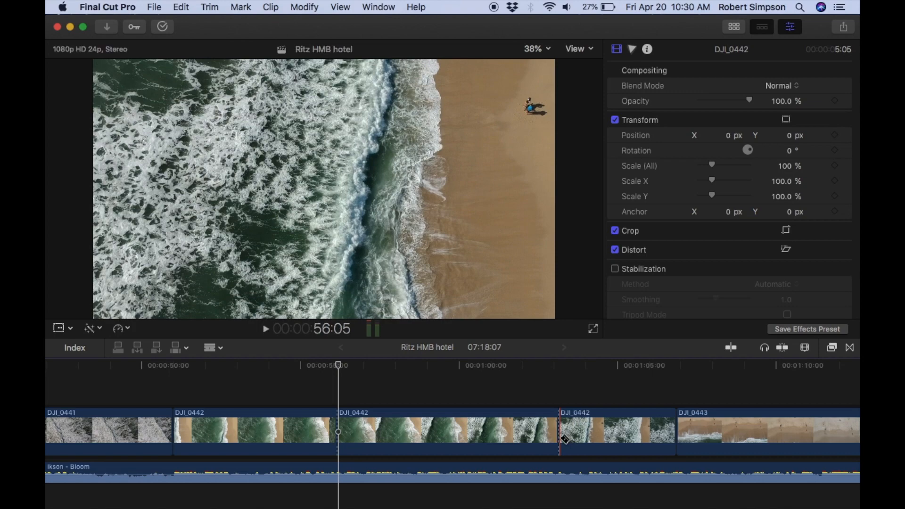
key("a")
Preview across the first cut in DJI_0442 and speed up its middle section of about 7 seconds to 20x.
left_click(266, 329)
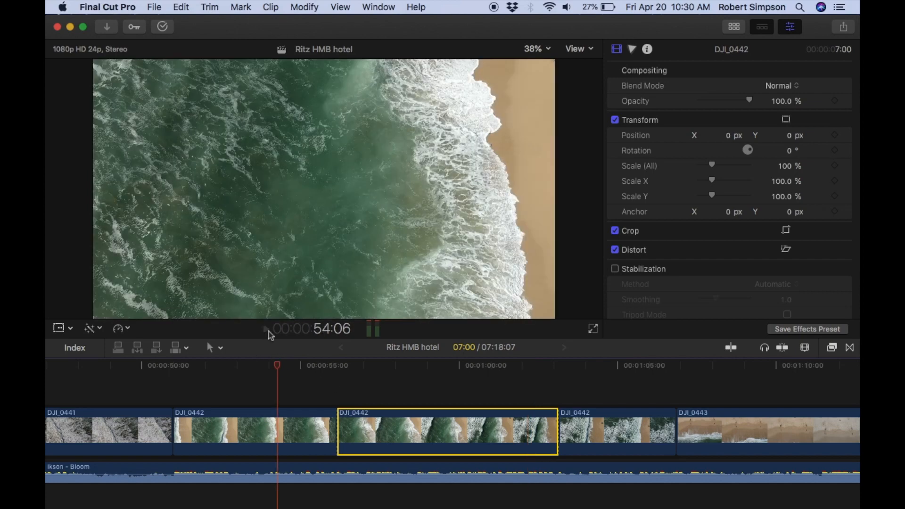
left_click(266, 329)
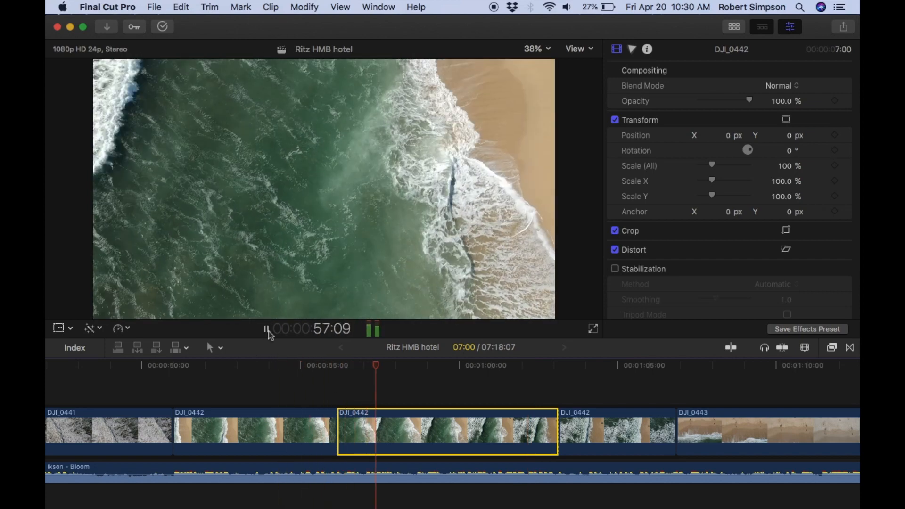
key("space")
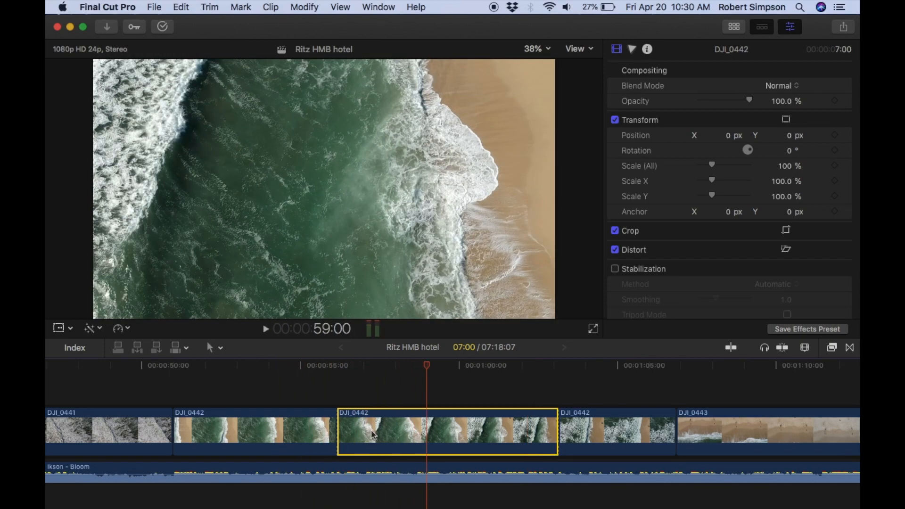
left_click(121, 328)
mouse_move(134, 348)
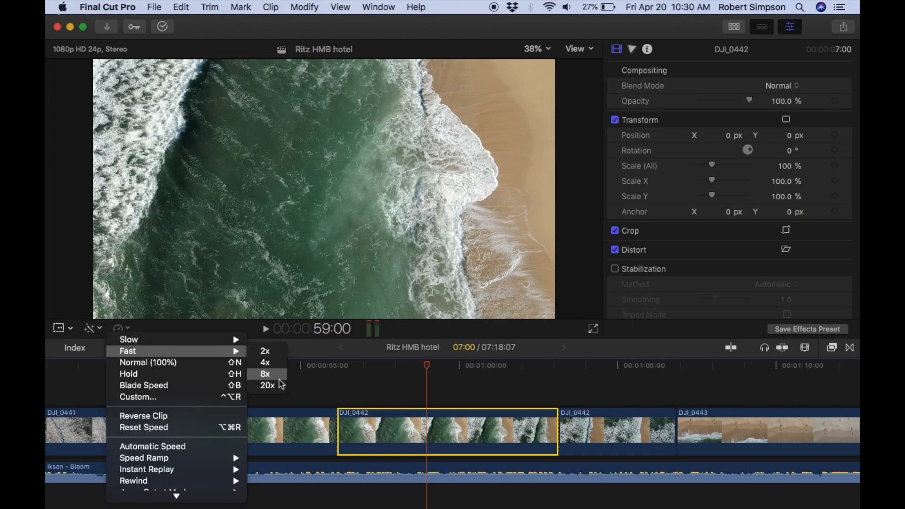
left_click(271, 384)
Play the sped-up passage of DJI_0442 into DJI_0443 several times to check the timing against the music.
left_click(307, 366)
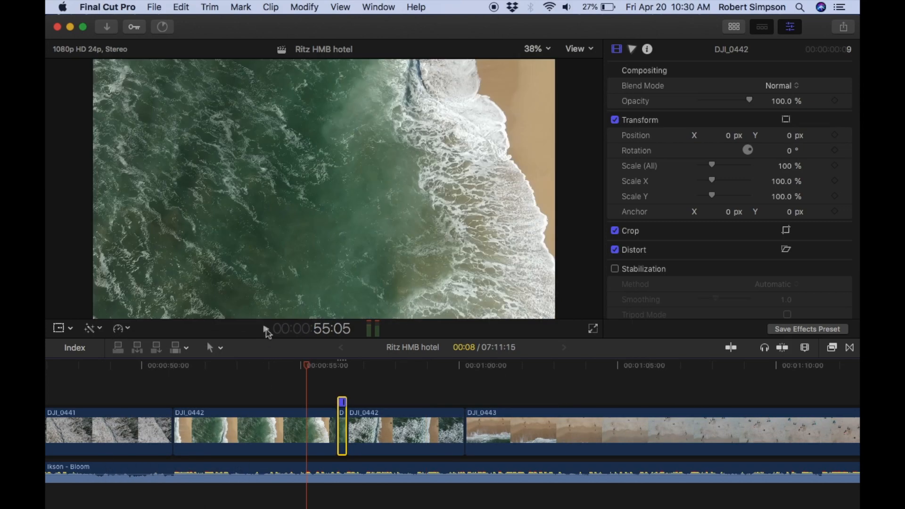
left_click(266, 331)
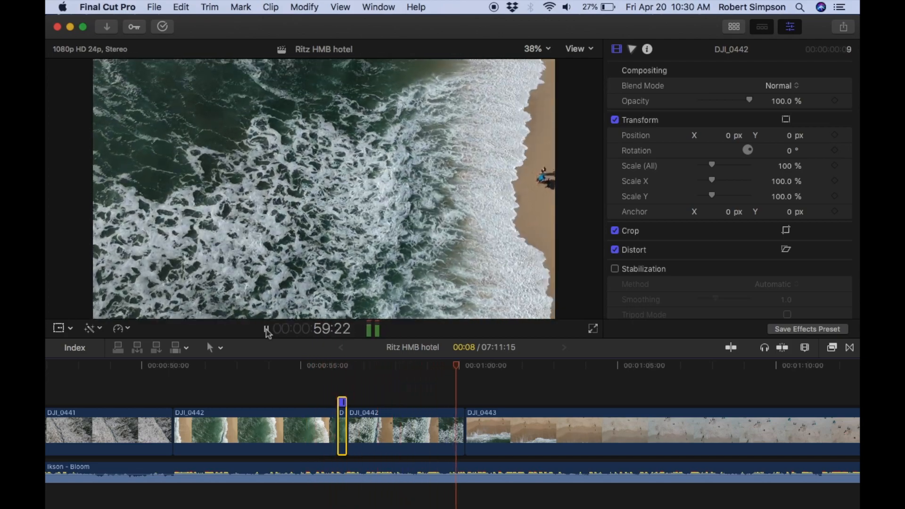
left_click(265, 329)
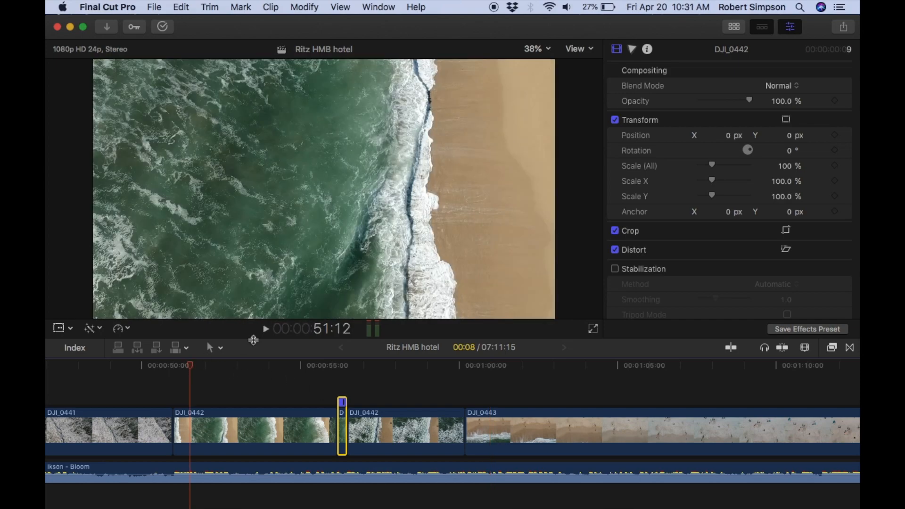
left_click(267, 331)
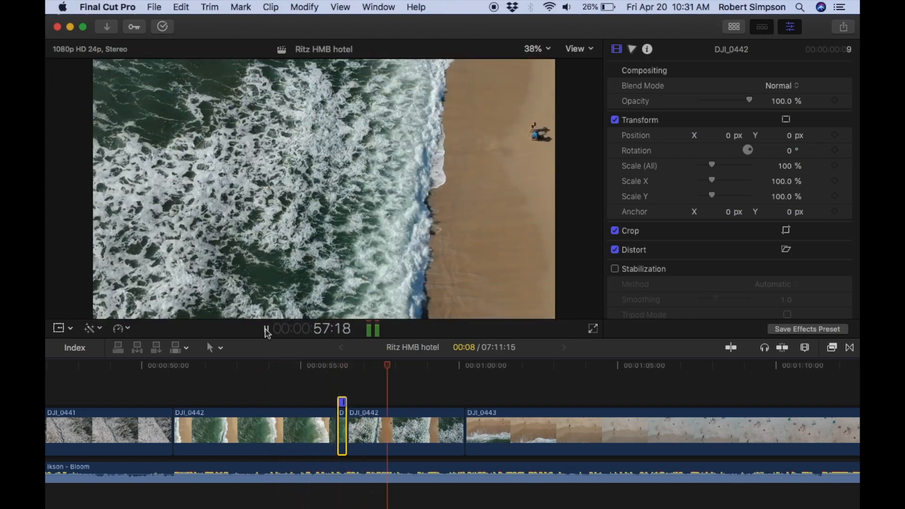
left_click(266, 331)
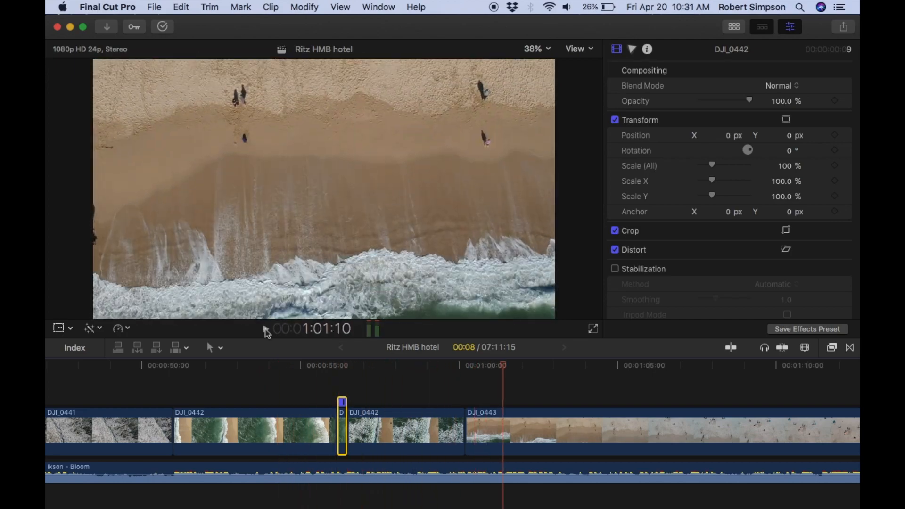
left_click(402, 371)
left_click(266, 330)
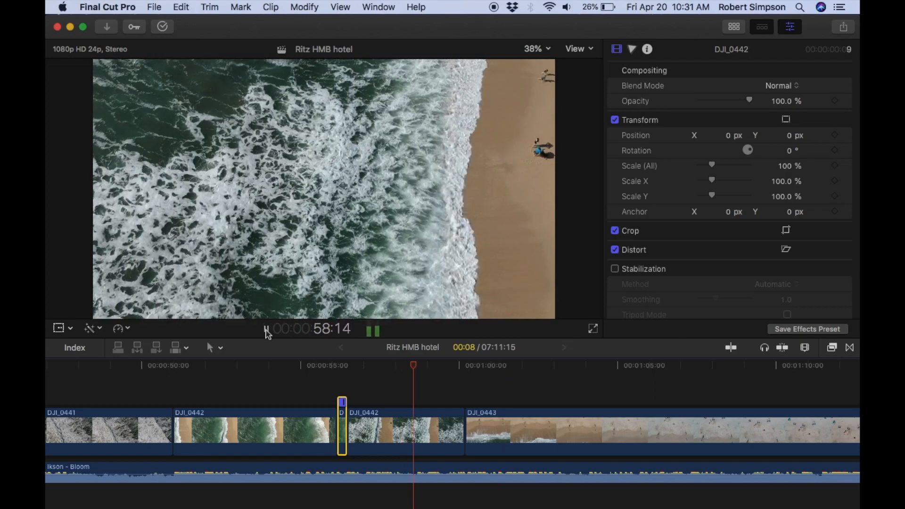
left_click(267, 330)
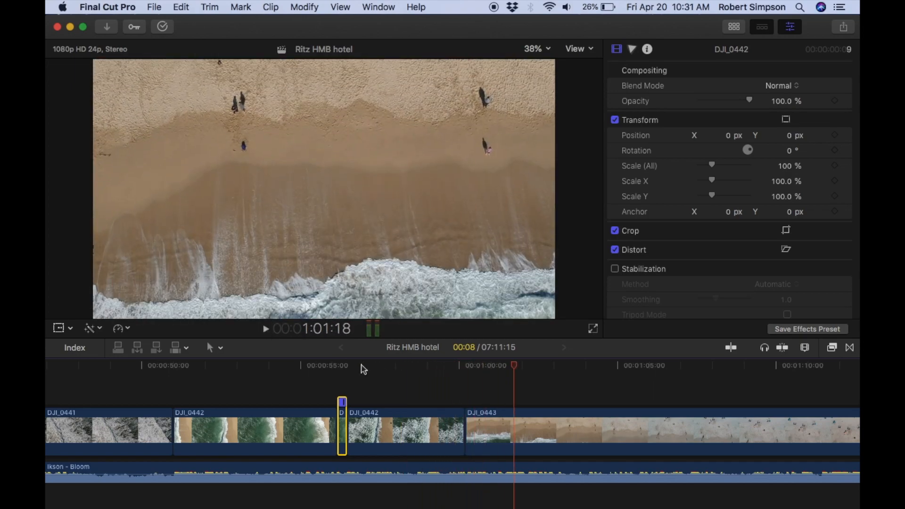
left_click(345, 370)
left_click(266, 330)
key("XF86AudioRaiseVolume")
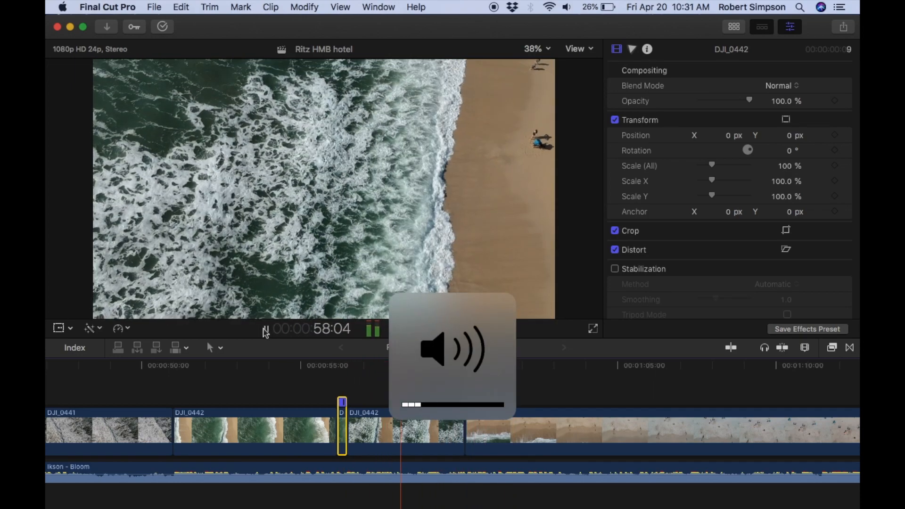
left_click(265, 330)
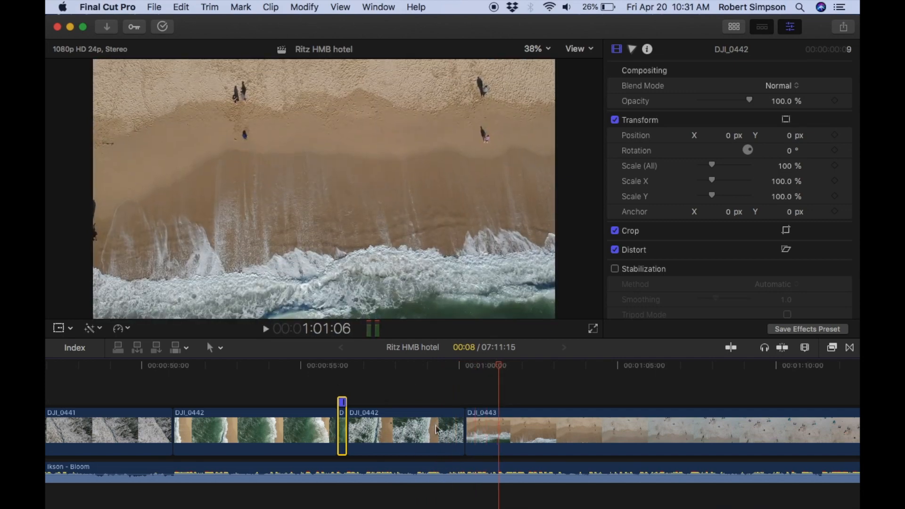
Slow the last section of DJI_0442 with a custom speed, trying 60%, 80% and 82% and finishing with 78%.
left_click(121, 329)
left_click(196, 397)
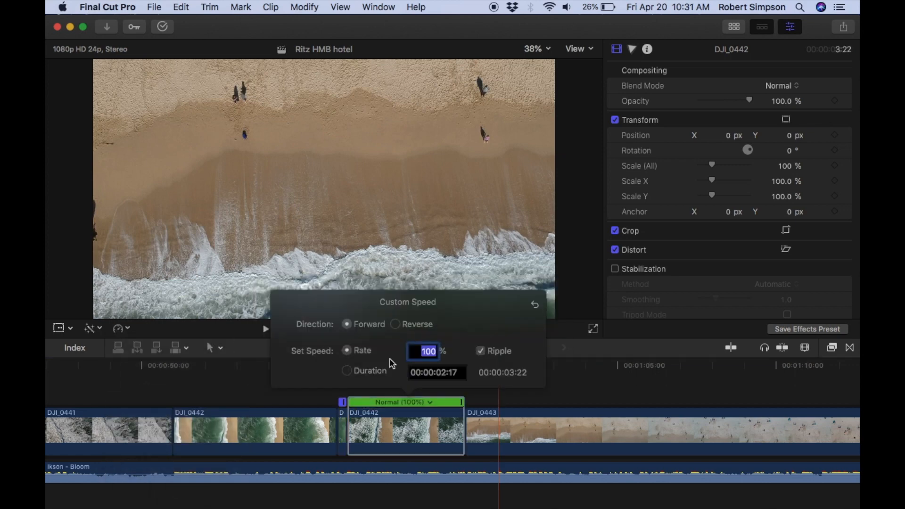
type("60")
key("Return")
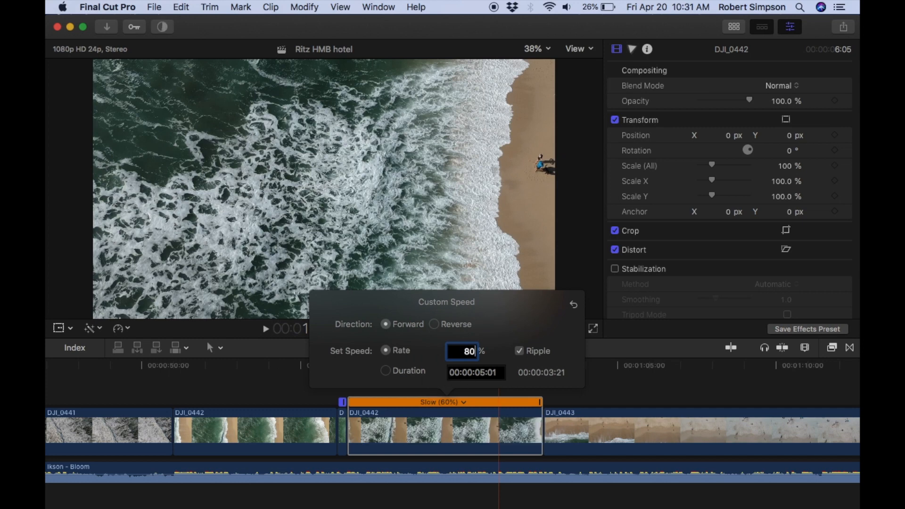
type("80")
key("Return")
type("8")
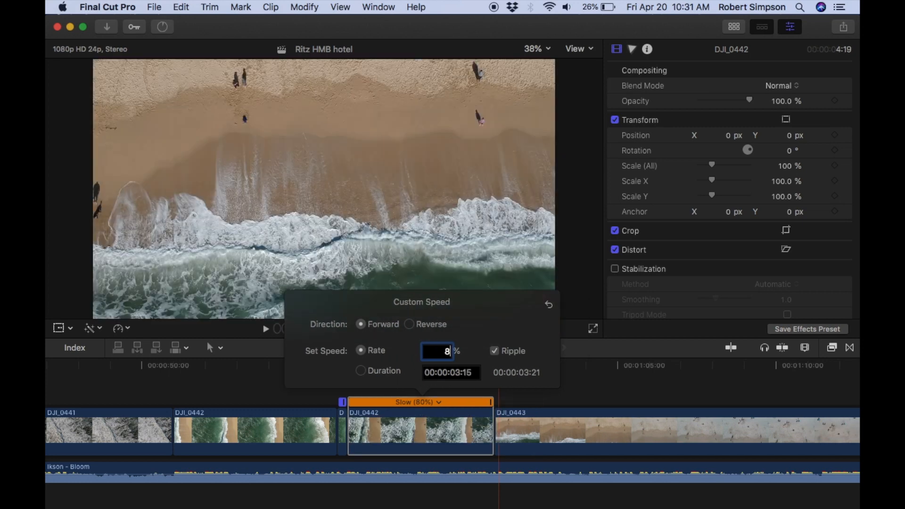
type("2")
key("Return")
type("78")
key("Return")
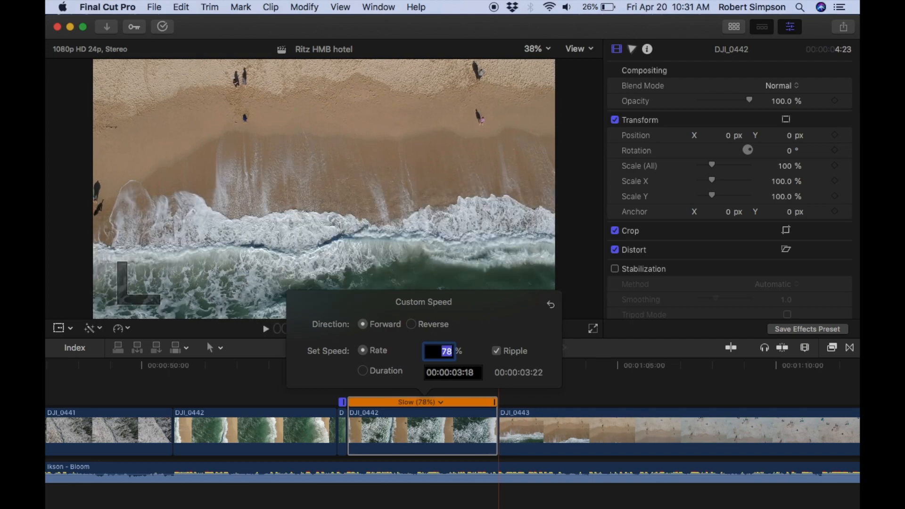
Preview the slowed last section of DJI_0442, trim about 3 frames off its end and replay the cut to DJI_0443.
left_click(253, 367)
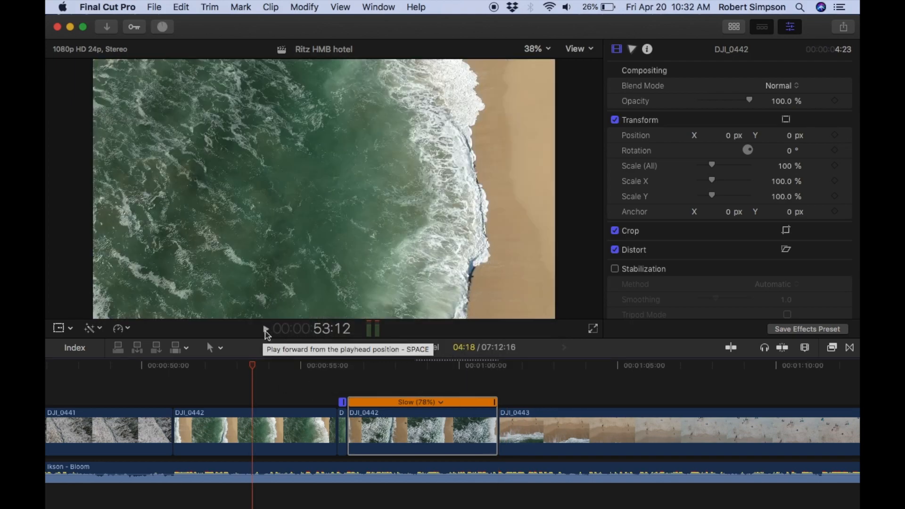
left_click(266, 330)
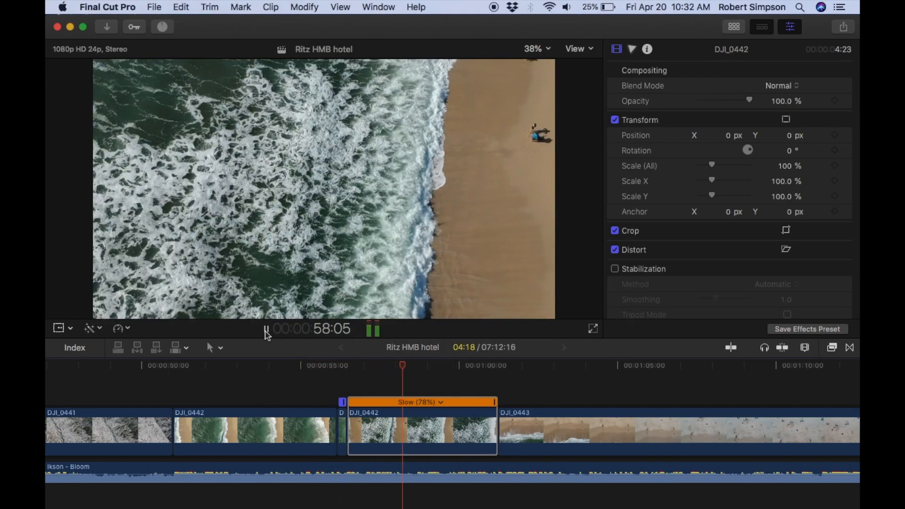
key("space")
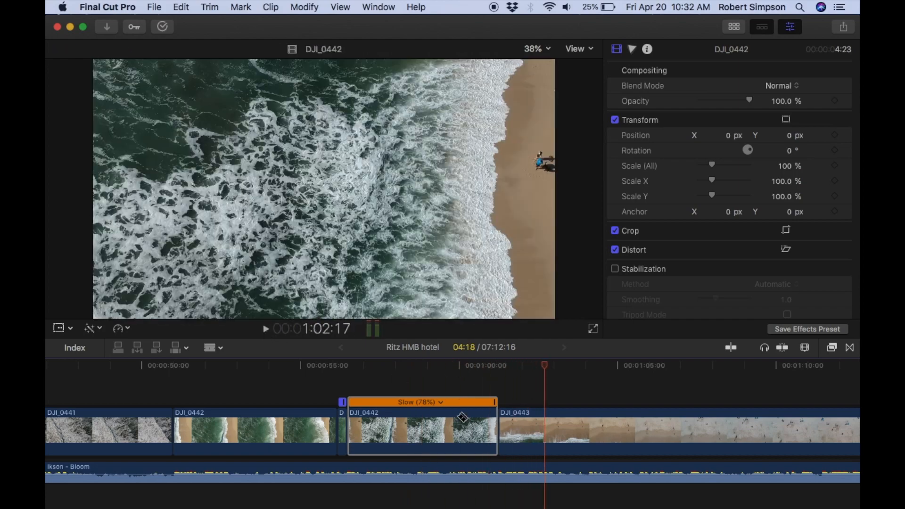
key("b")
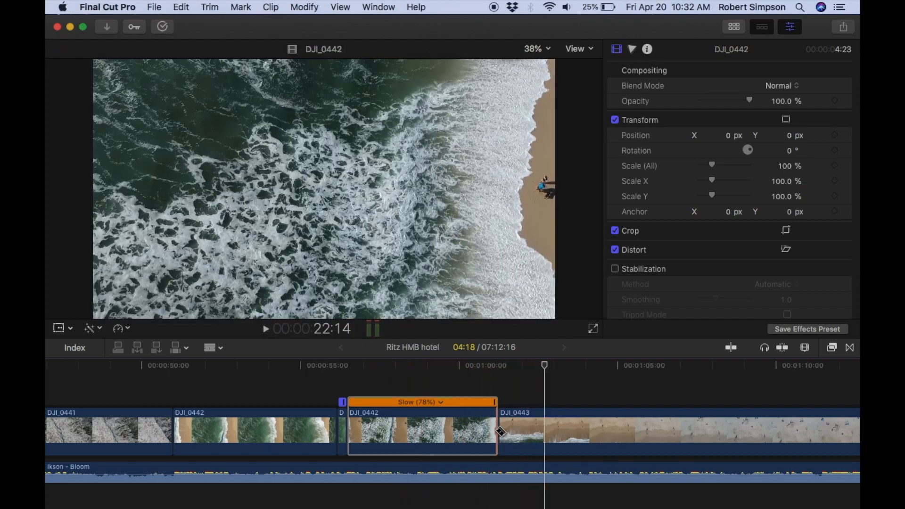
key("a")
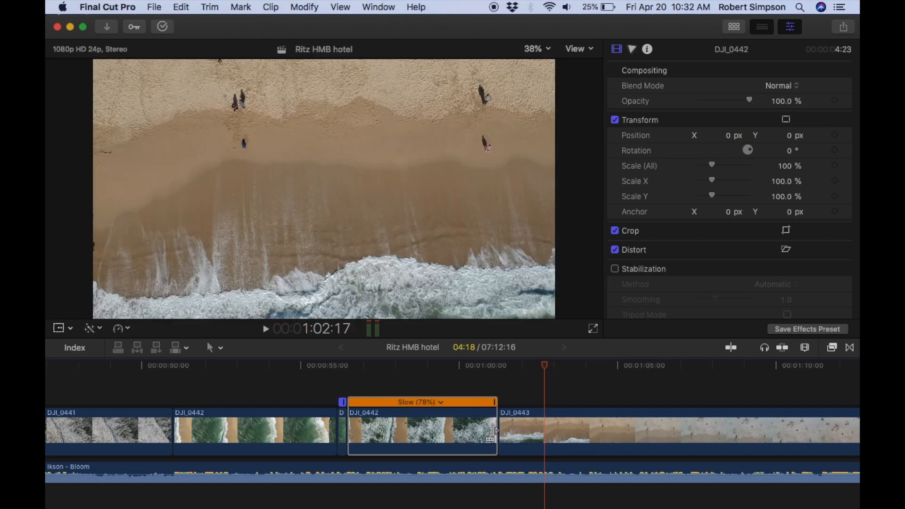
left_click_drag(496, 431, 488, 430)
left_click(475, 366)
left_click(266, 329)
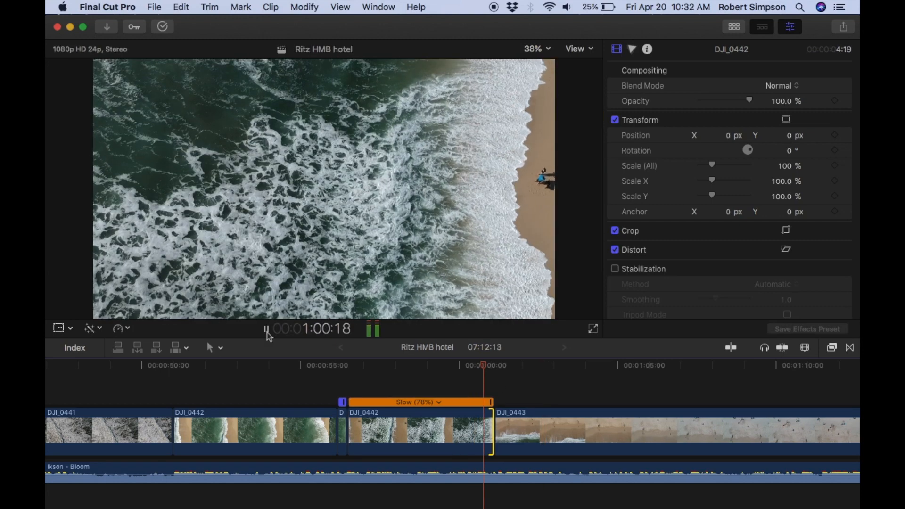
Adjust the custom speed of the last DJI_0442 section, trying 77%, 76% and 73% and finishing with 75%.
left_click(438, 402)
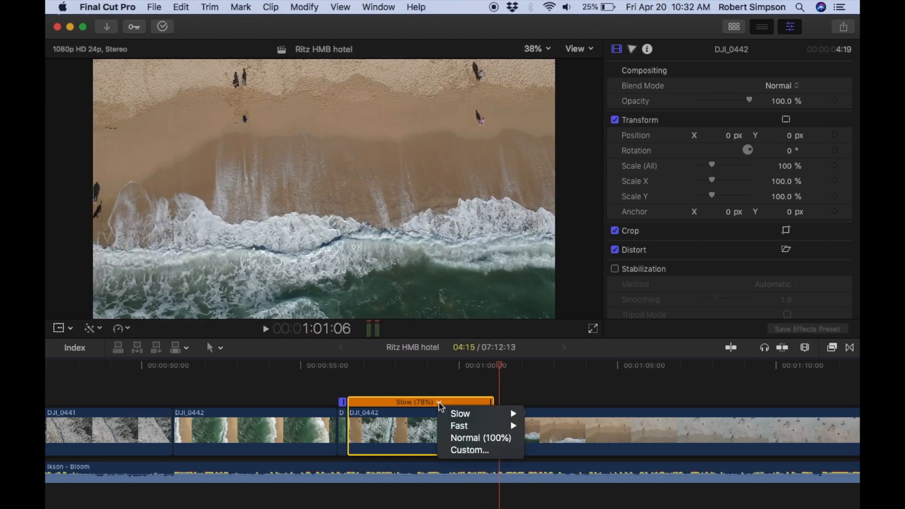
left_click(473, 450)
key("Return")
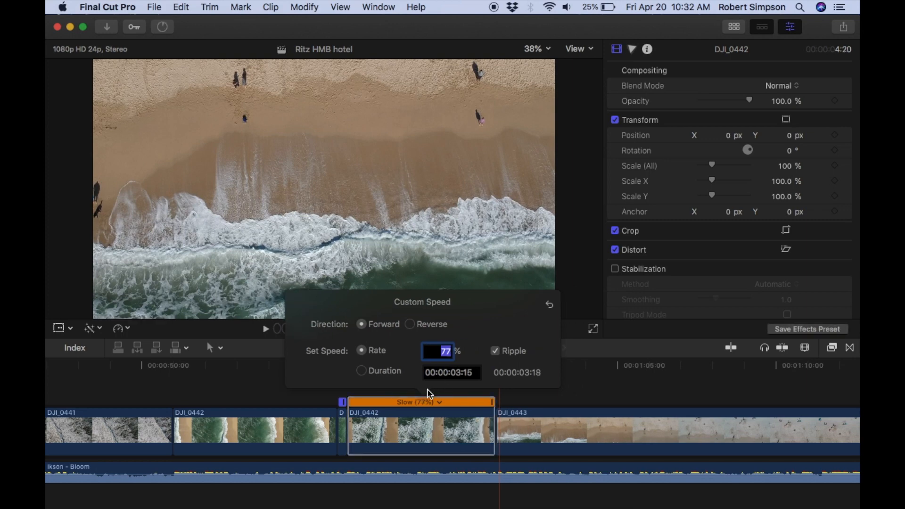
type("76")
key("Return")
type("7")
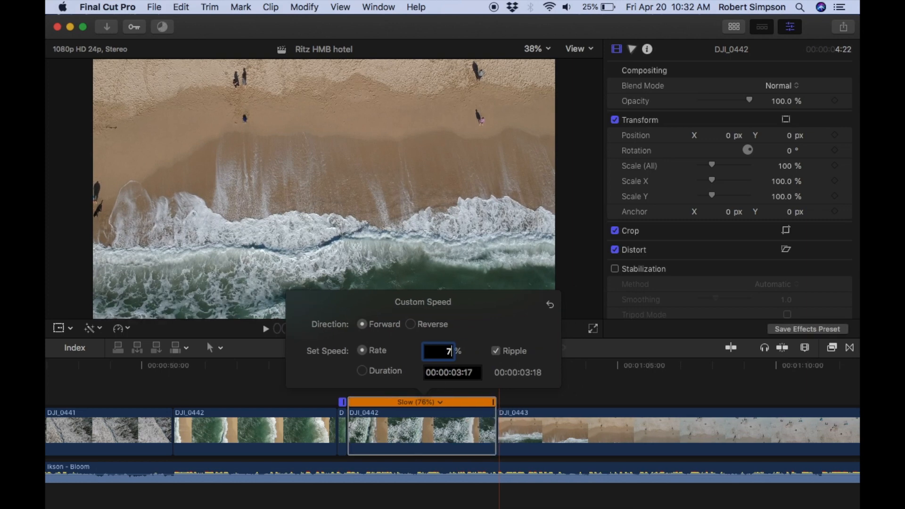
type("3")
key("Return")
type("75")
key("Return")
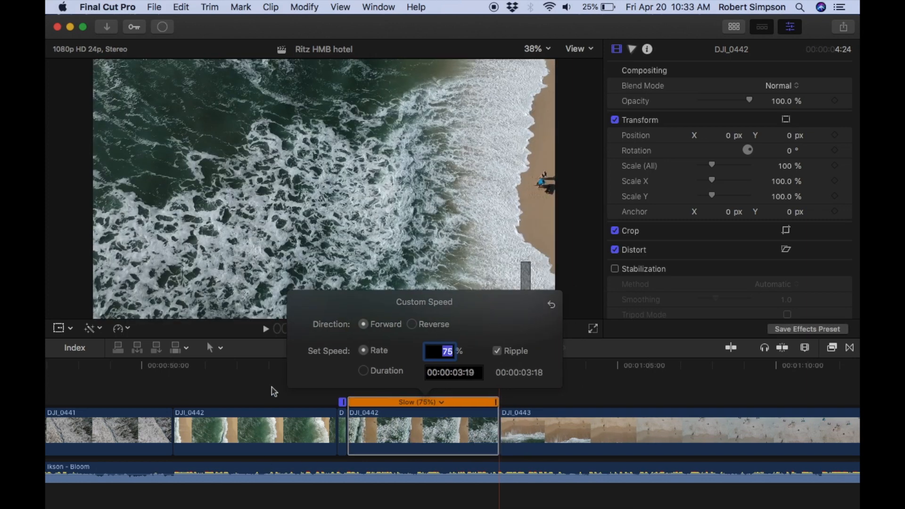
Play from the middle of DJI_0442 through the slowed section into DJI_0443 to find a cut point on the music.
left_click(273, 391)
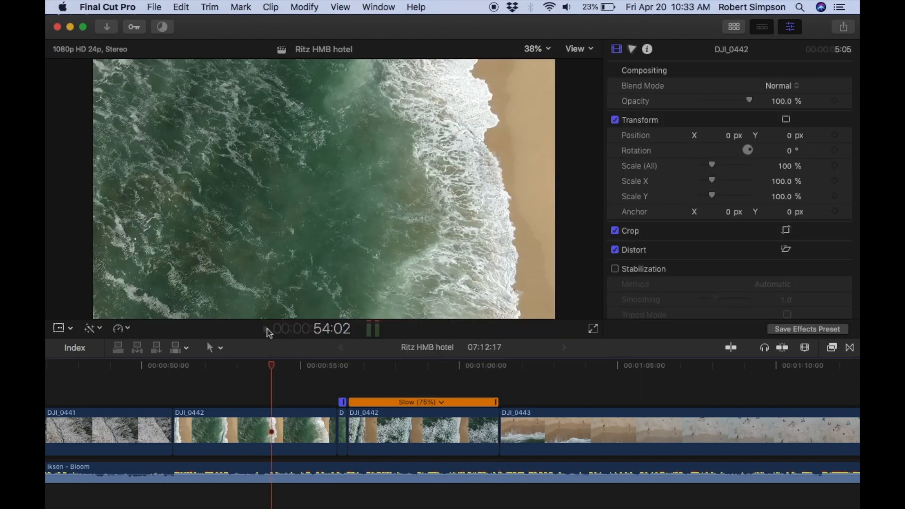
left_click(267, 330)
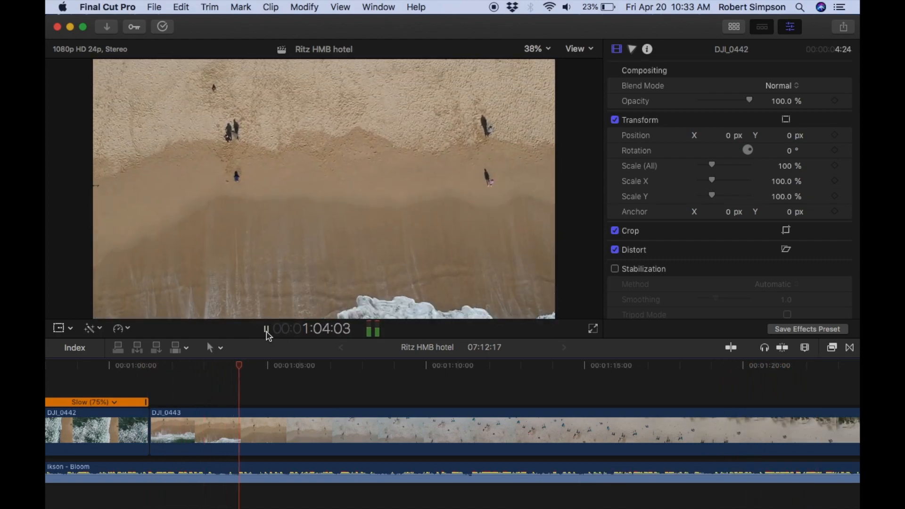
left_click(167, 410)
left_click(266, 330)
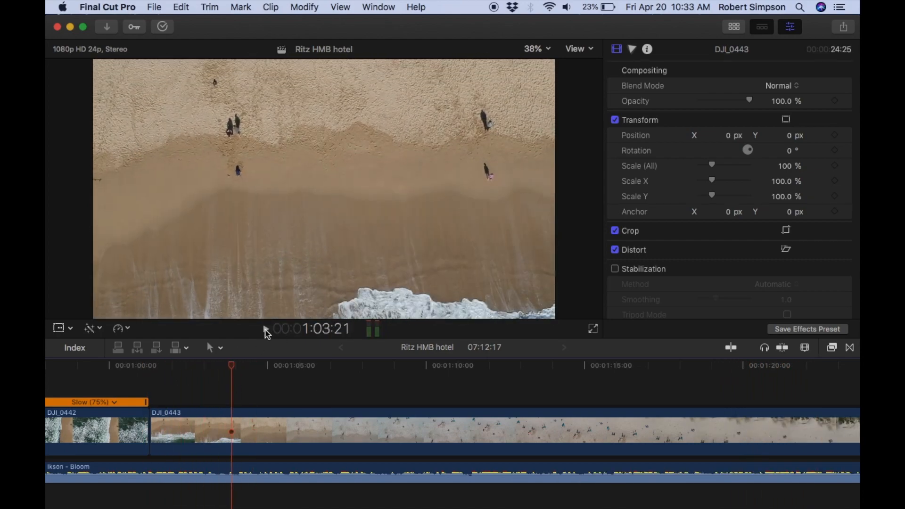
Split DJI_0443 at about 1:03:20 and 1:12:00 and delete the section between the two cuts.
left_click_drag(231, 366, 230, 367)
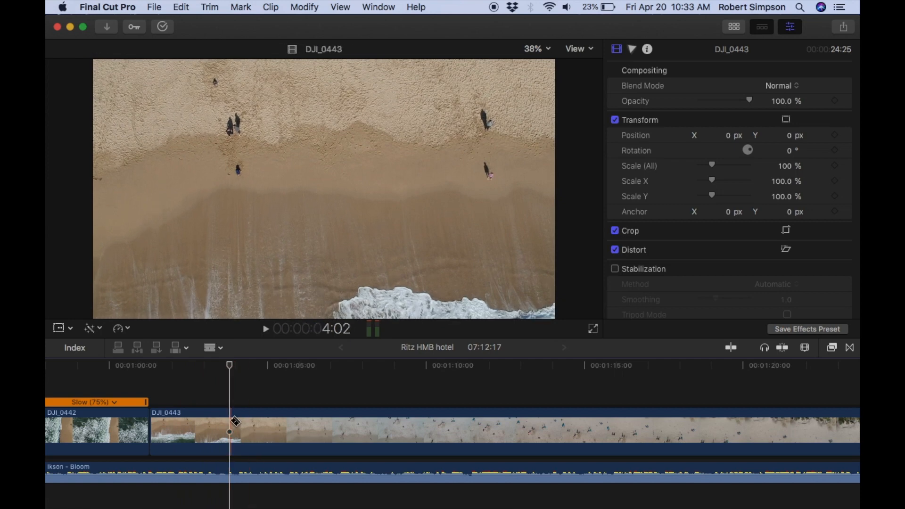
left_click(266, 329)
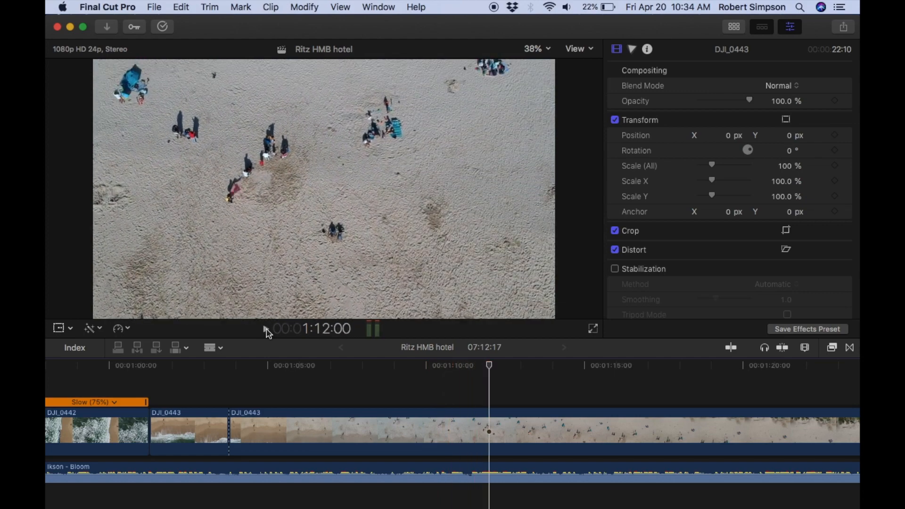
left_click(266, 330)
left_click(489, 424)
key("a")
left_click(440, 431)
key("Delete")
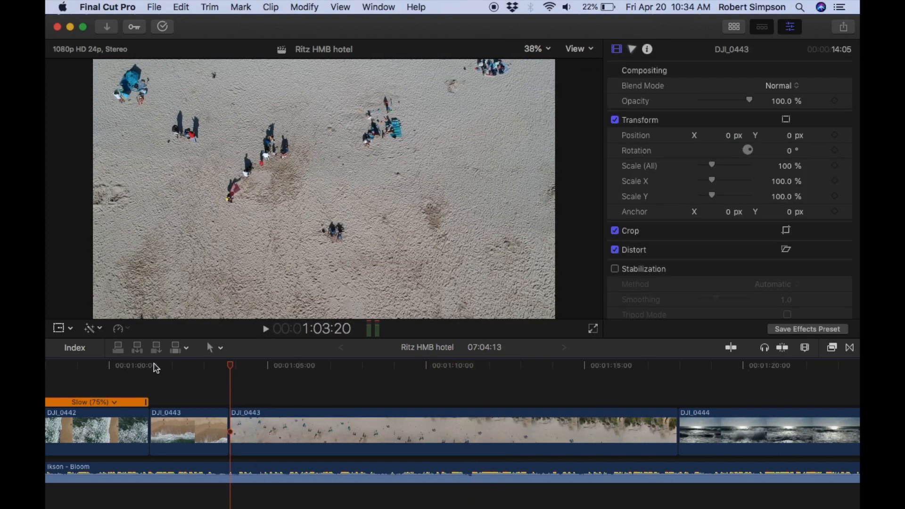
Play the new cut, split the second DJI_0443 section after about 2.5 seconds and again near the shrubs, and delete the piece between.
left_click(154, 365)
left_click(265, 330)
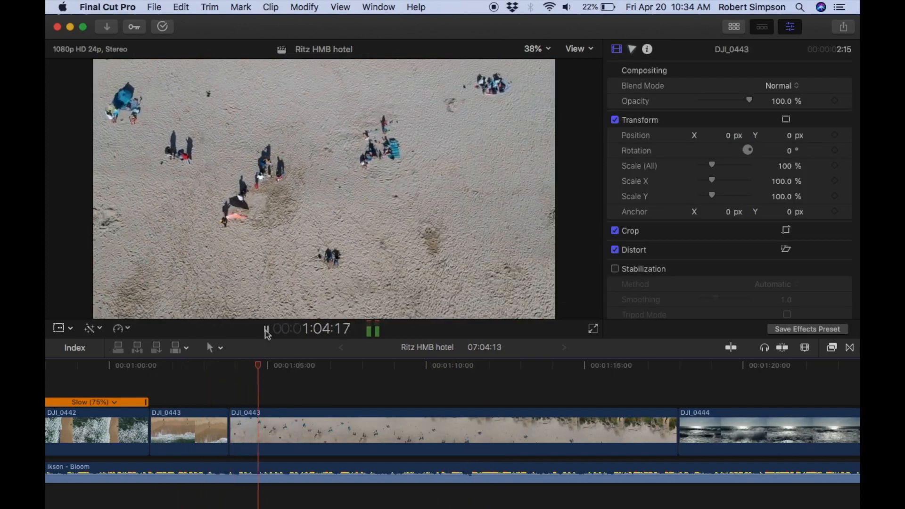
left_click(266, 330)
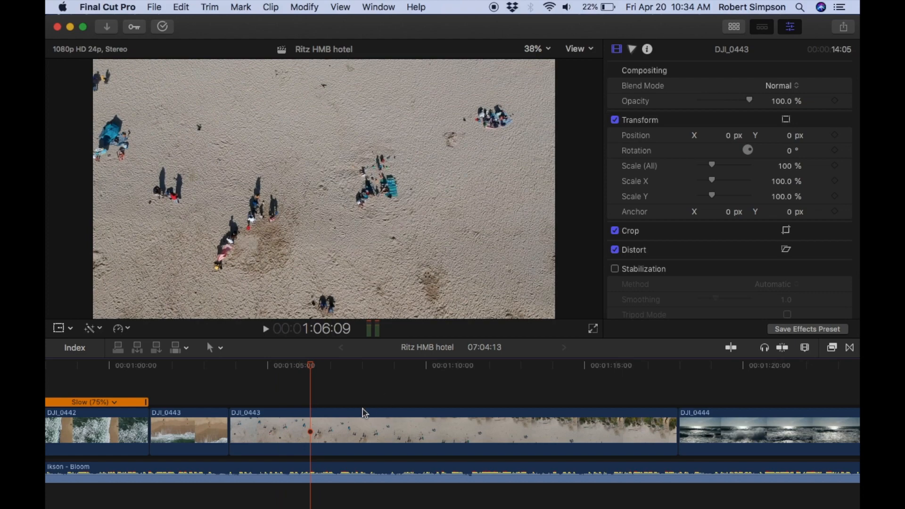
left_click(311, 430)
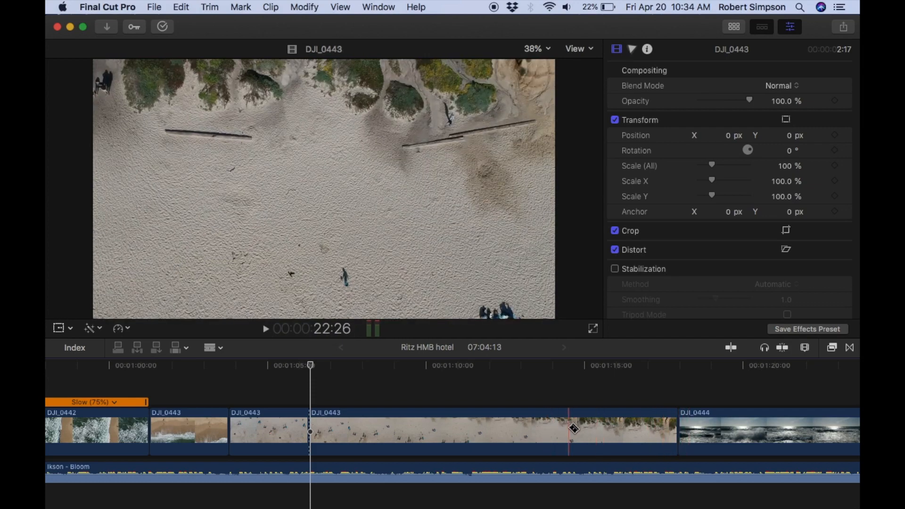
left_click(579, 428)
key("a")
left_click(369, 419)
key("BackSpace")
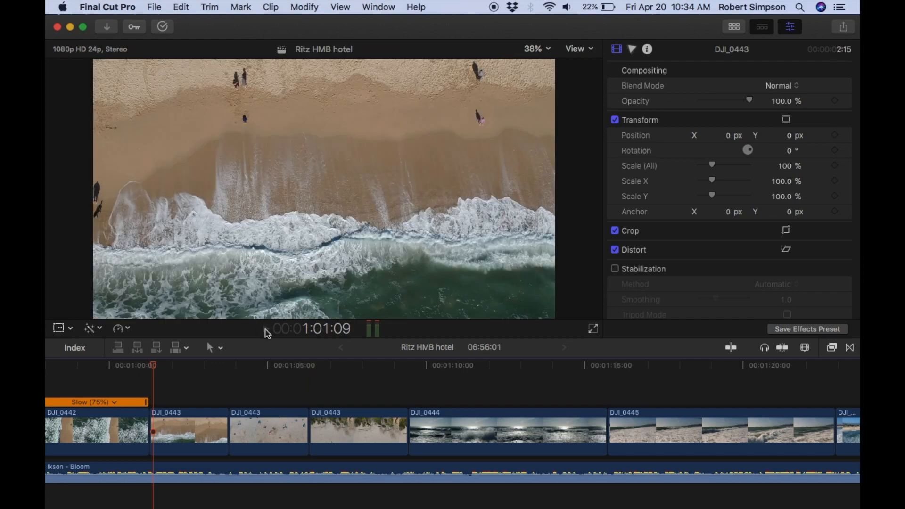
Play the DJI_0443 sections into DJI_0444 and extend the start of the third DJI_0443 section by about 1 second 17 frames.
left_click(265, 329)
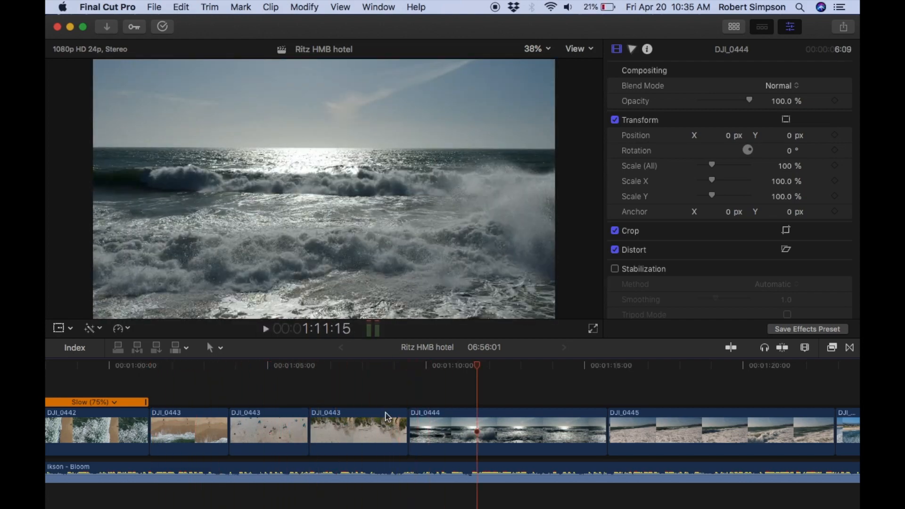
left_click(307, 368)
left_click(265, 329)
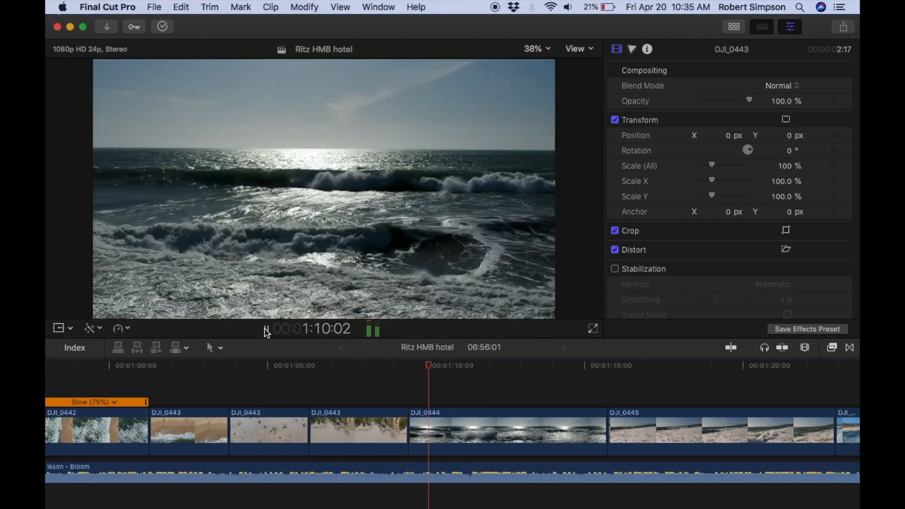
left_click(465, 366)
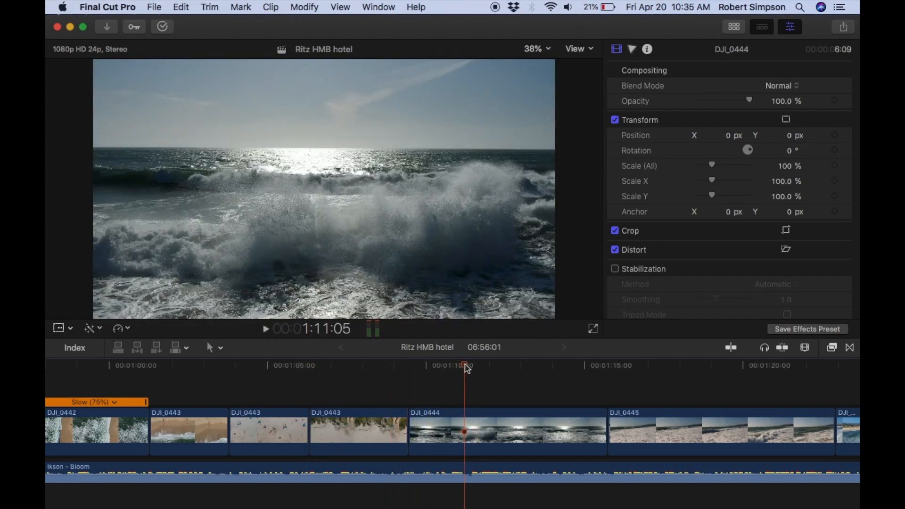
left_click_drag(310, 429, 257, 429)
Replay the transition from the extended third DJI_0443 section into DJI_0444 several times to check it against the music.
left_click(184, 366)
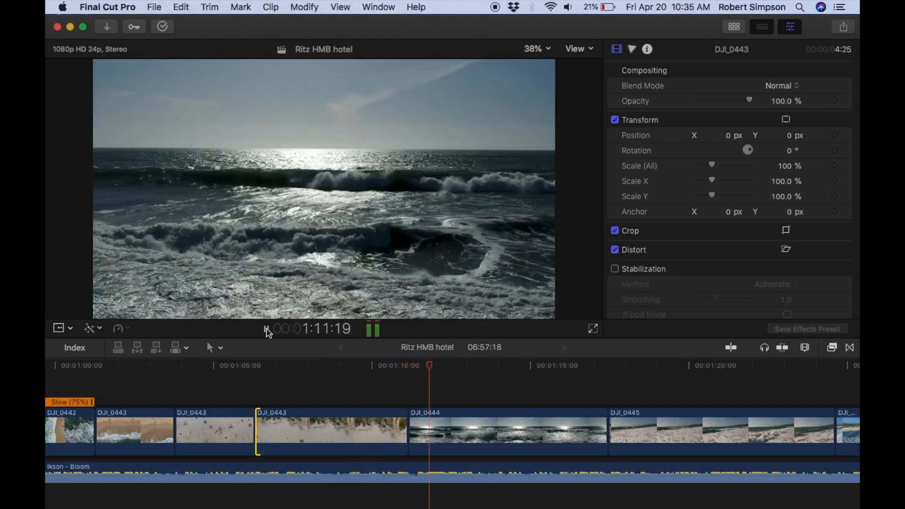
left_click(266, 328)
left_click(394, 366)
left_click(265, 328)
left_click(266, 329)
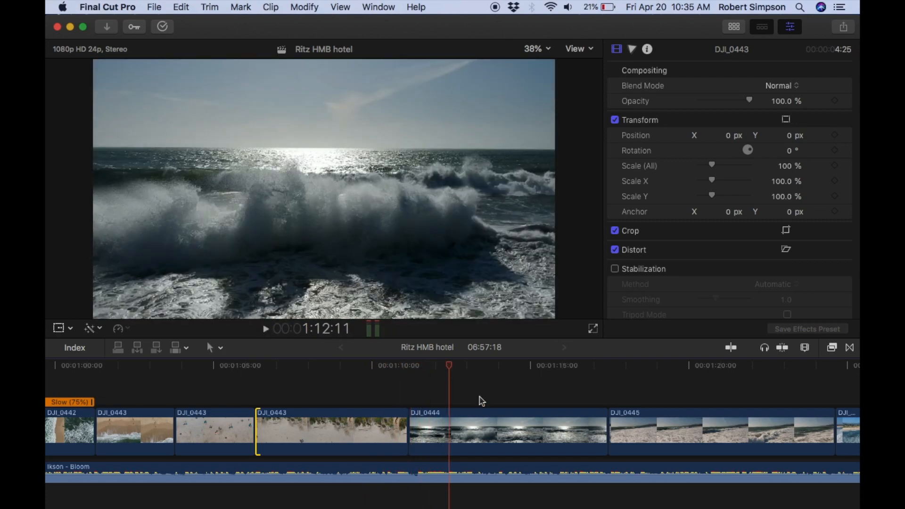
left_click(398, 366)
left_click(265, 329)
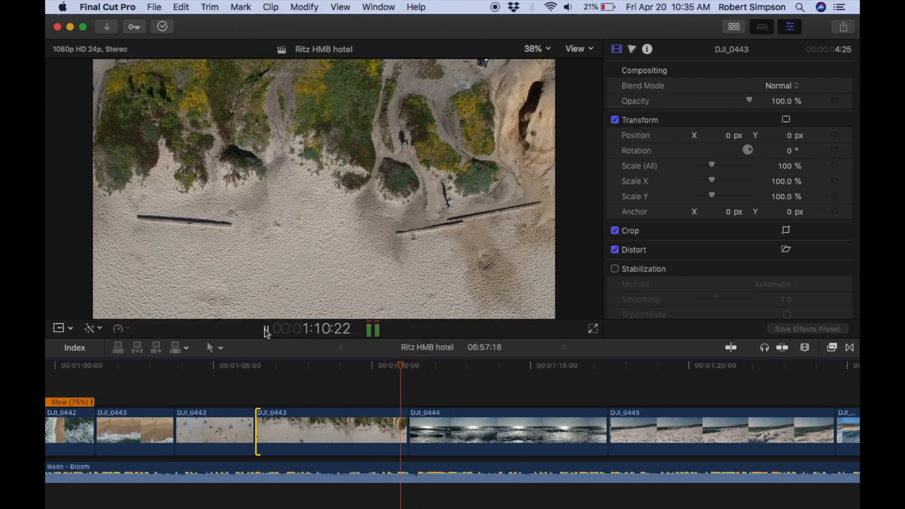
left_click(364, 375)
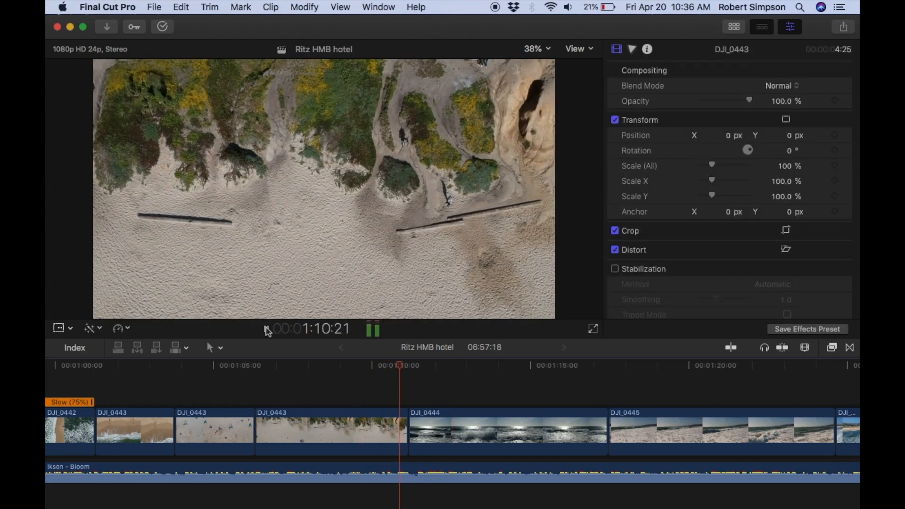
left_click(265, 329)
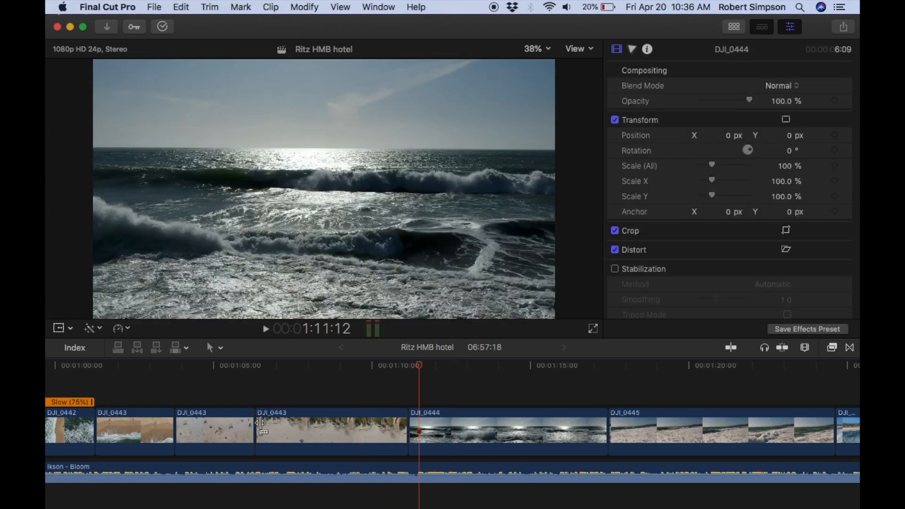
Trim about 18 frames in total off the start of the third DJI_0443 section and replay the passage through DJI_0444.
left_click_drag(261, 423, 265, 423)
left_click_drag(431, 372, 450, 369)
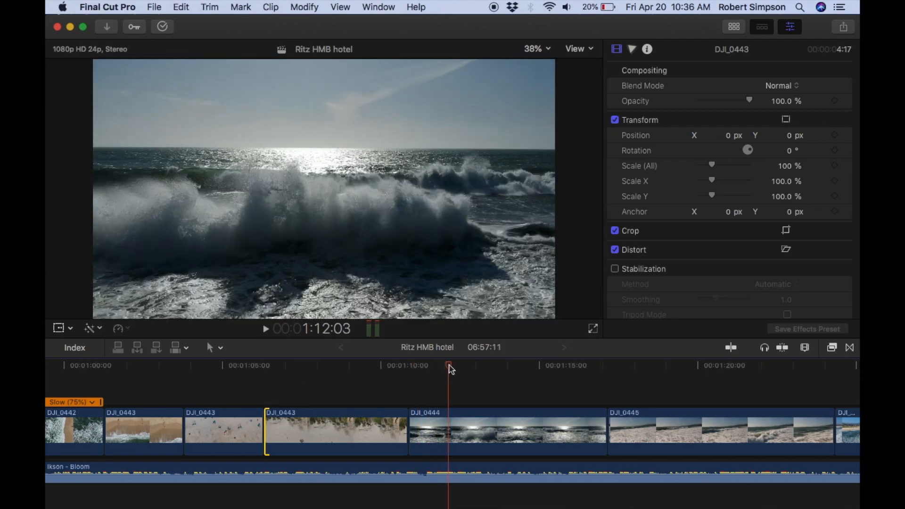
left_click_drag(267, 423, 279, 423)
left_click(265, 328)
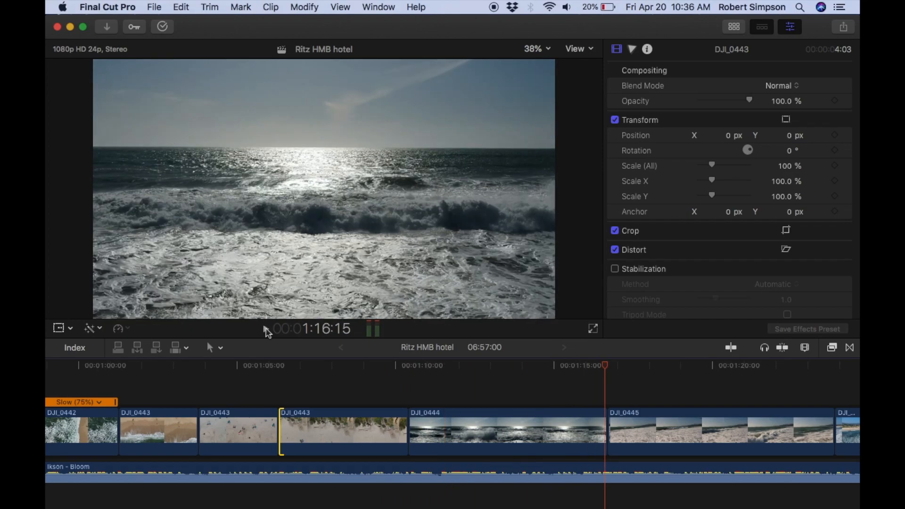
left_click(331, 370)
left_click(265, 328)
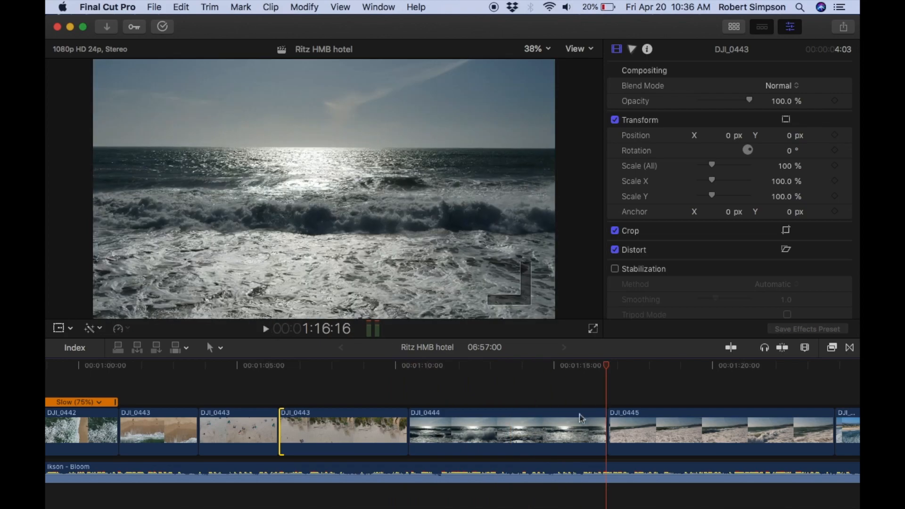
Trim about 2 frames off the end of DJI_0444 and delete the DJI_0445 section that directly follows it.
left_click_drag(606, 426, 604, 426)
scroll(291, 443, "right", 10)
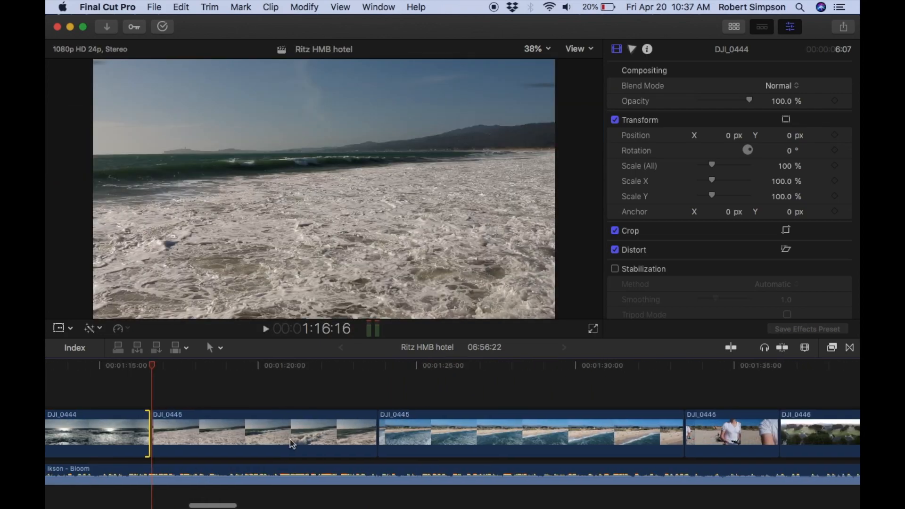
key("b")
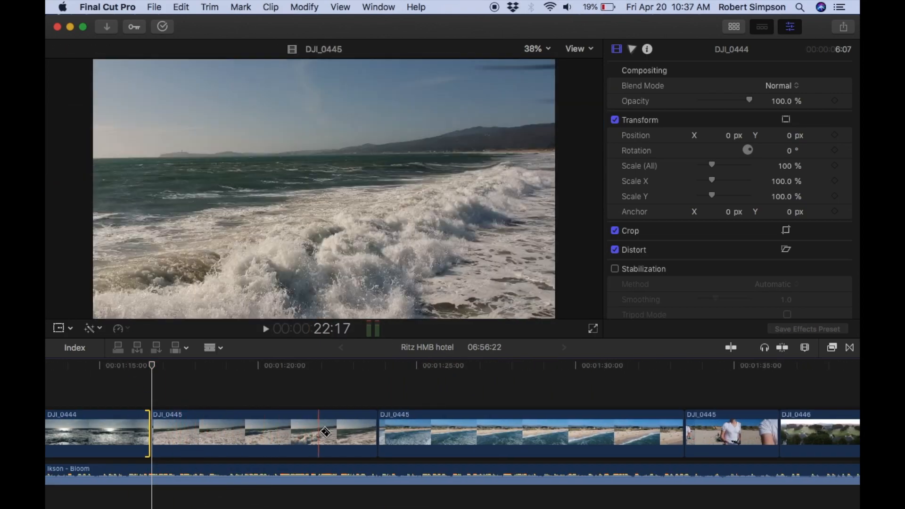
key("a")
left_click(240, 430)
key("Delete")
Play from DJI_0444 through the remaining DJI_0445 sections and into DJI_0446 beyond the end of the music.
scroll(239, 430, "left", 4)
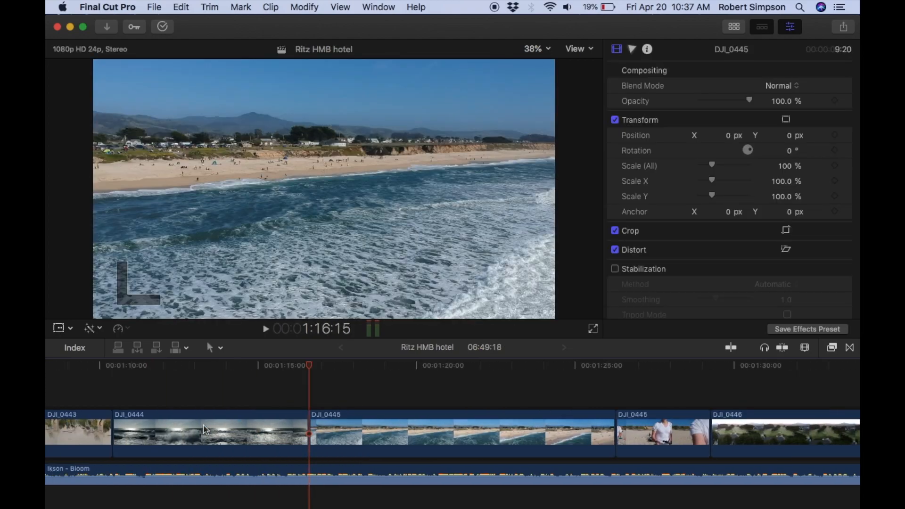
left_click(153, 366)
key("space")
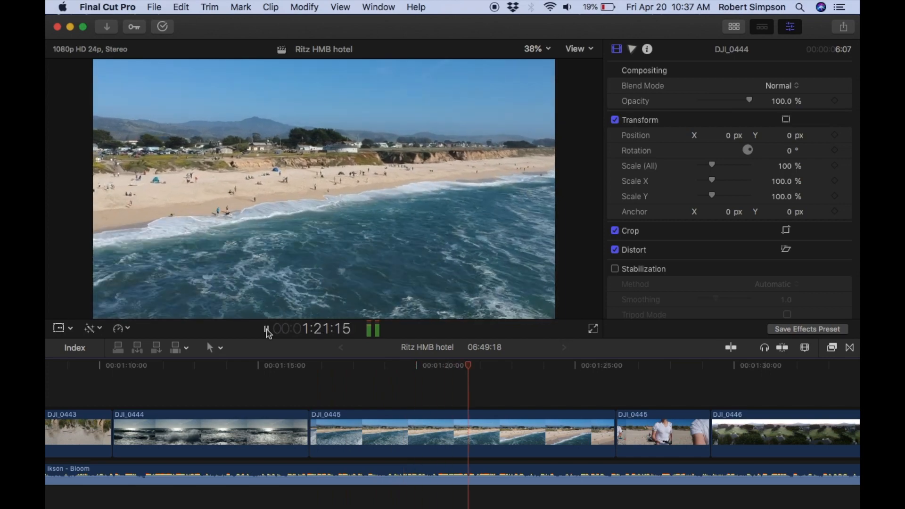
scroll(528, 422, "right", 8)
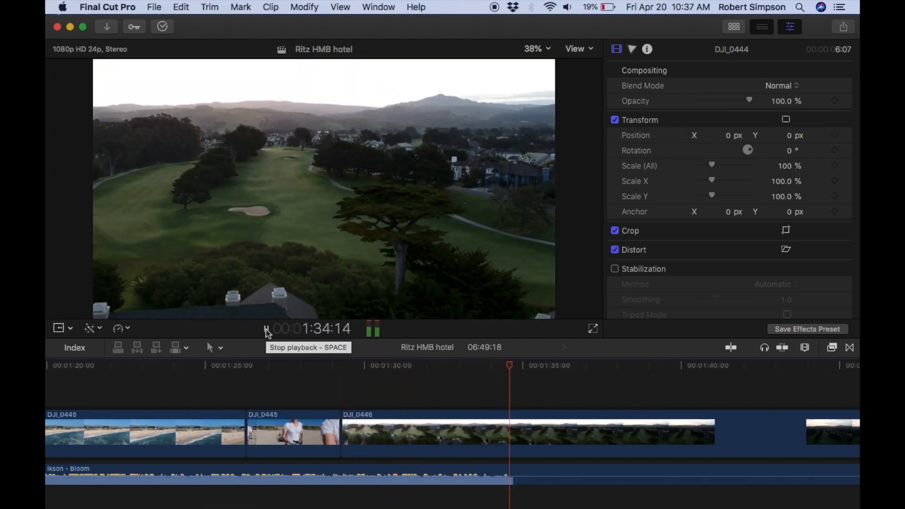
scroll(390, 414, "right", 5)
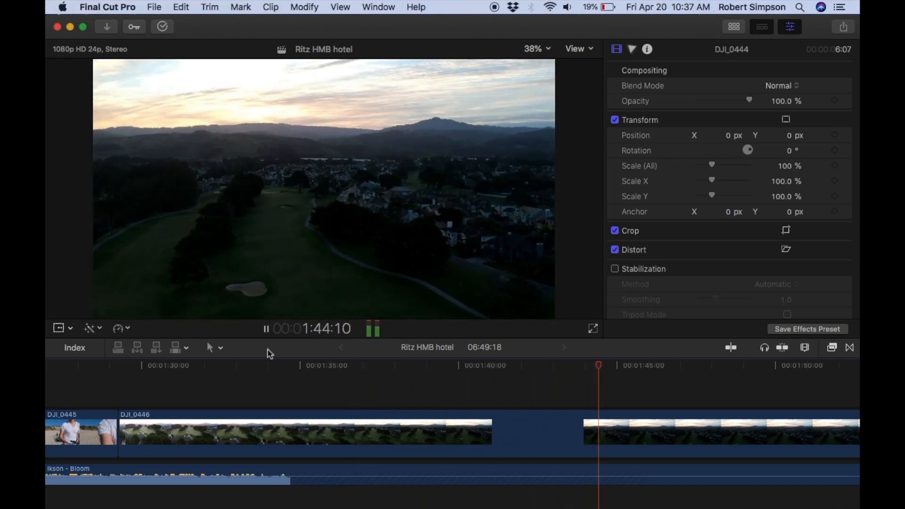
left_click(265, 329)
Replay the sequence from the end of DJI_0443 into DJI_0446 to check the new cuts against the music.
scroll(185, 423, "left", 14)
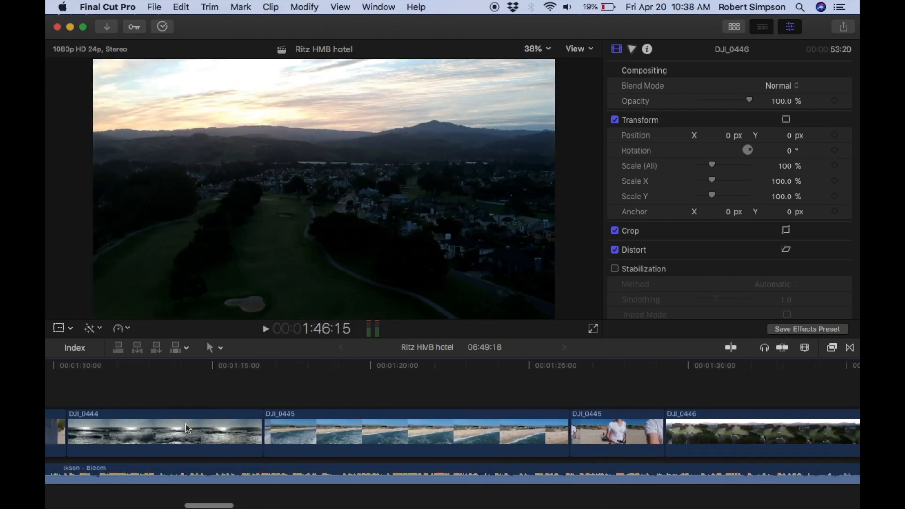
scroll(185, 423, "left", 5)
left_click(191, 365)
left_click(266, 328)
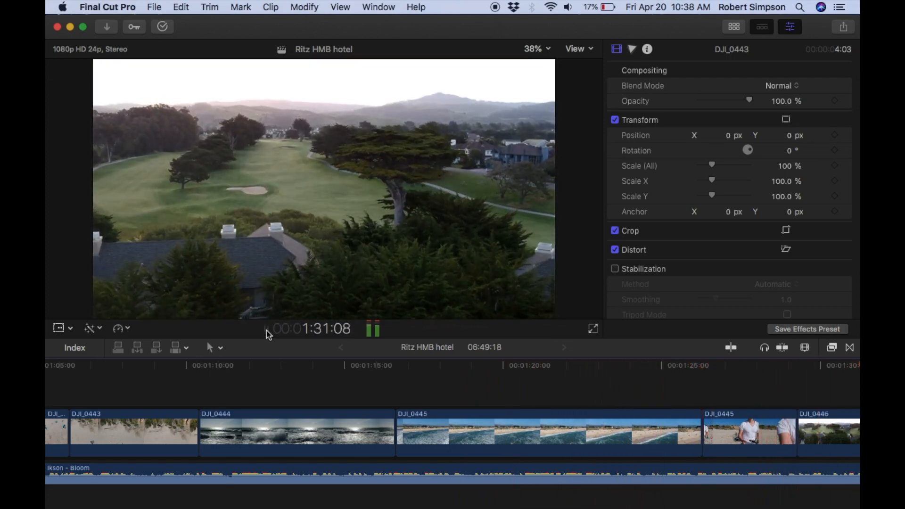
left_click(266, 330)
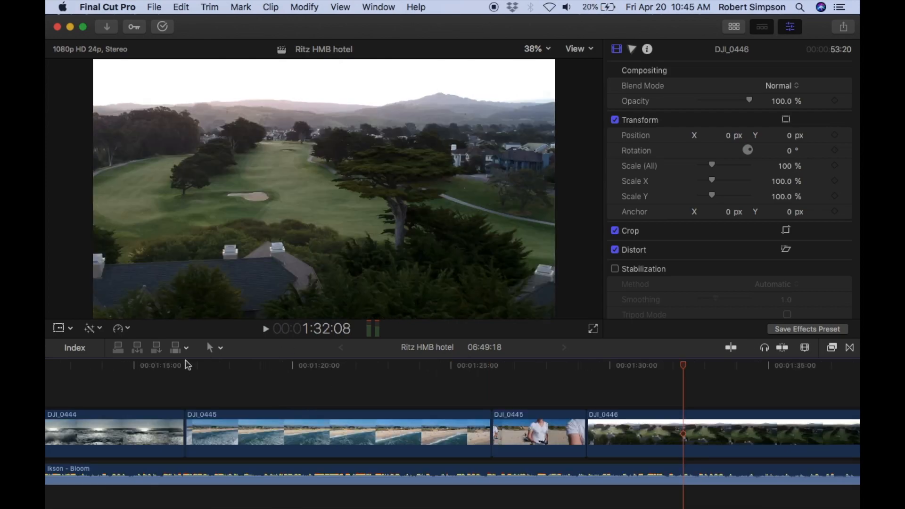
left_click(187, 365)
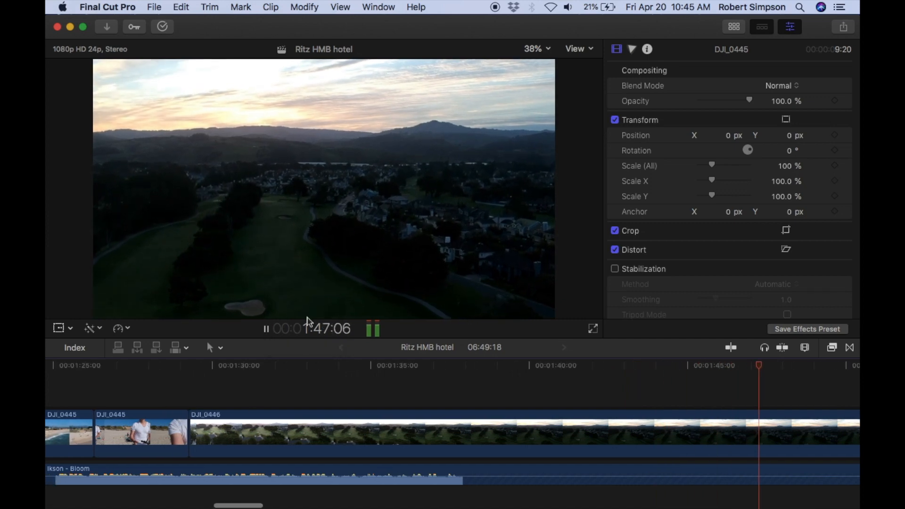
key("space")
Slow the DJI_0444 clip to 50% speed and play back the slowed footage.
scroll(187, 471, "left", 10)
left_click(217, 439)
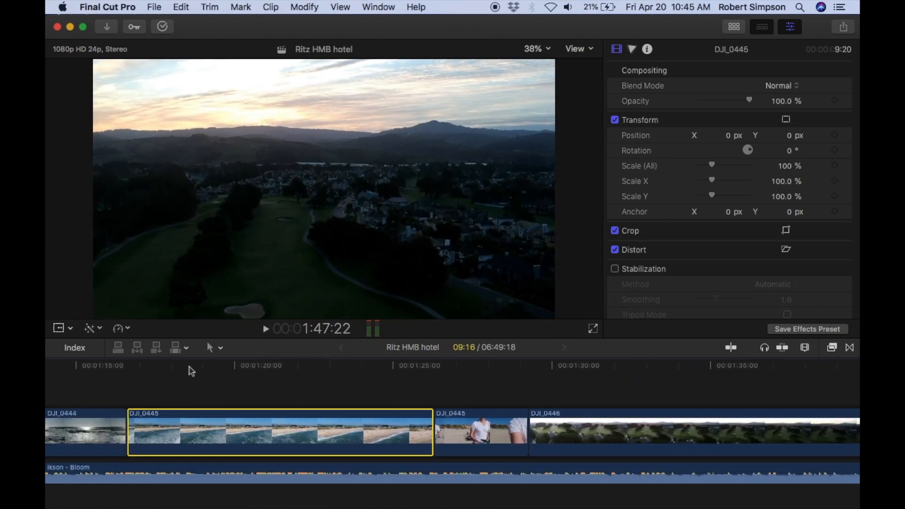
left_click(189, 369)
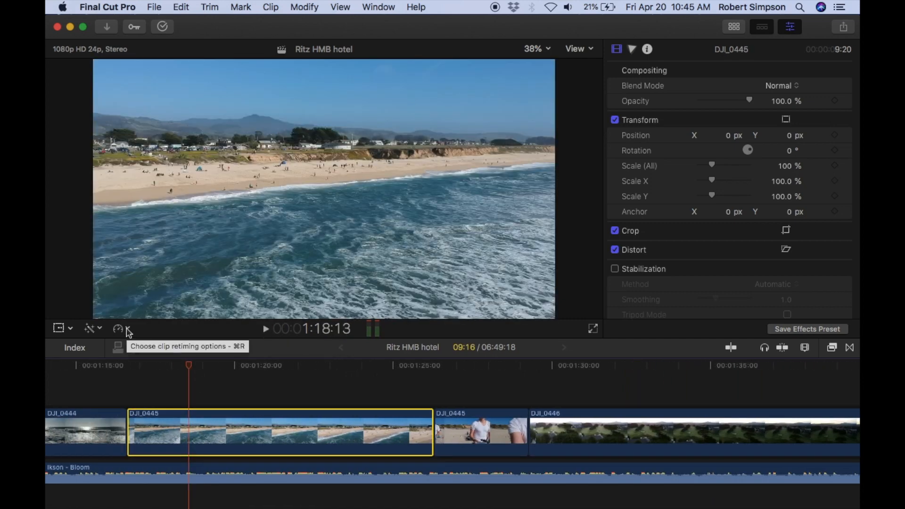
scroll(157, 452, "left", 6)
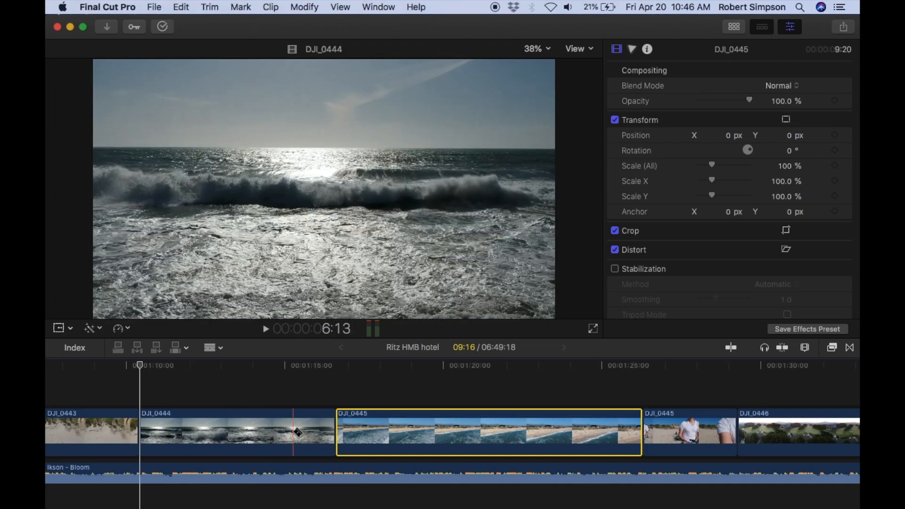
left_click(256, 433)
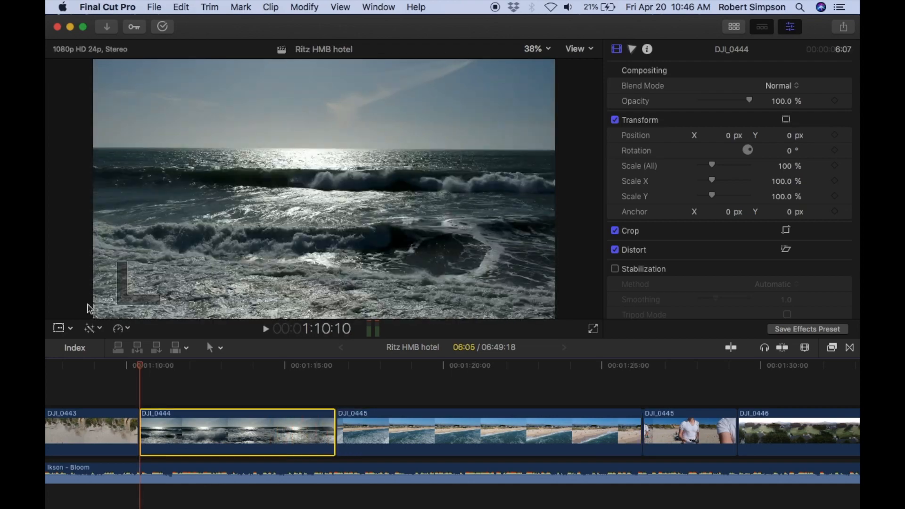
left_click(126, 327)
left_click(269, 339)
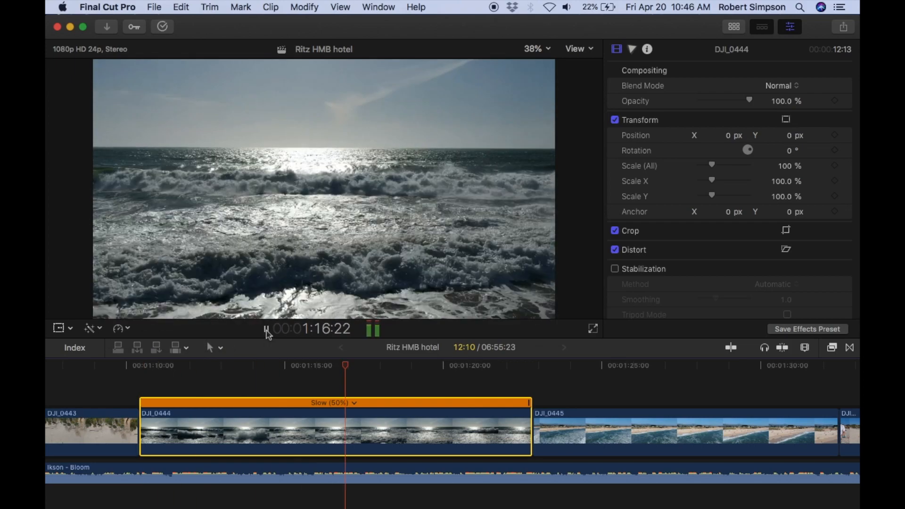
left_click(266, 329)
Split DJI_0444 at about 1:15 and 1:18 and return the middle section to normal 100% speed.
key("b")
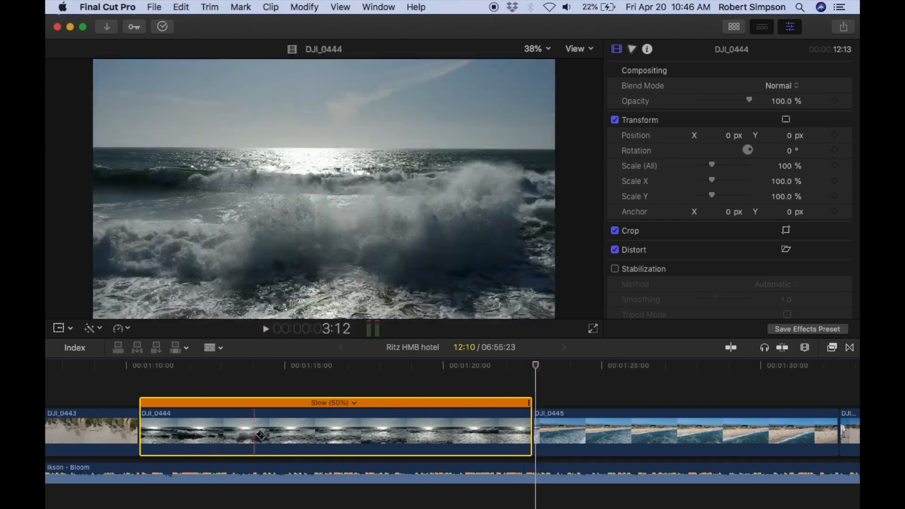
left_click(305, 432)
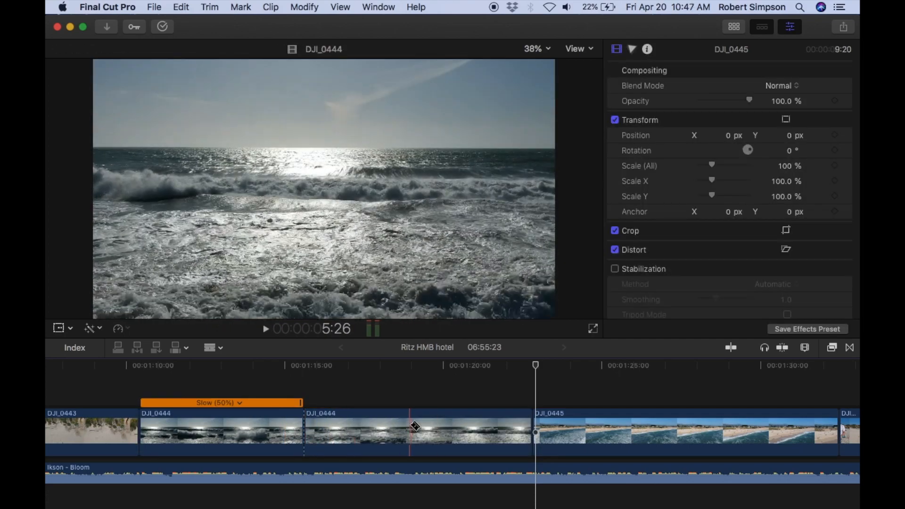
left_click(405, 429)
key("a")
left_click(376, 431)
left_click(121, 329)
mouse_move(144, 344)
left_click(156, 363)
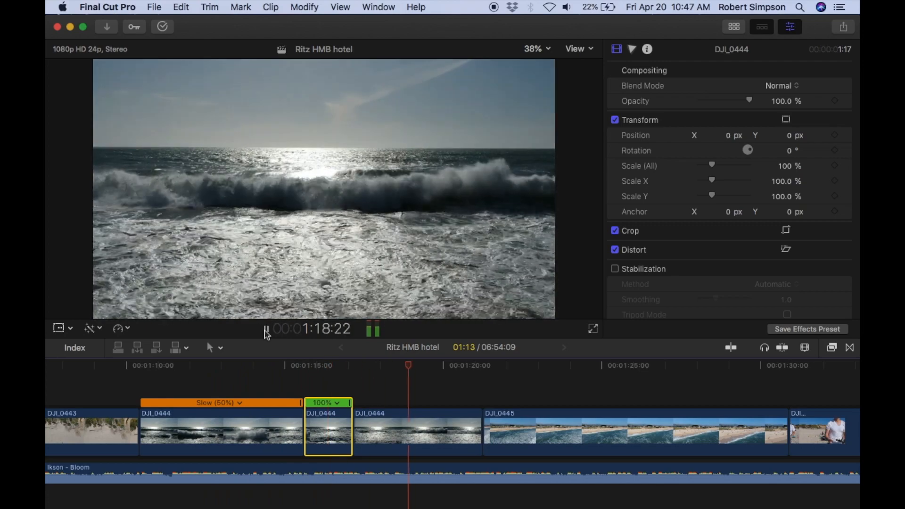
Split DJI_0446 at about 1:52 and delete the section after the cut.
scroll(441, 405, "right", 6)
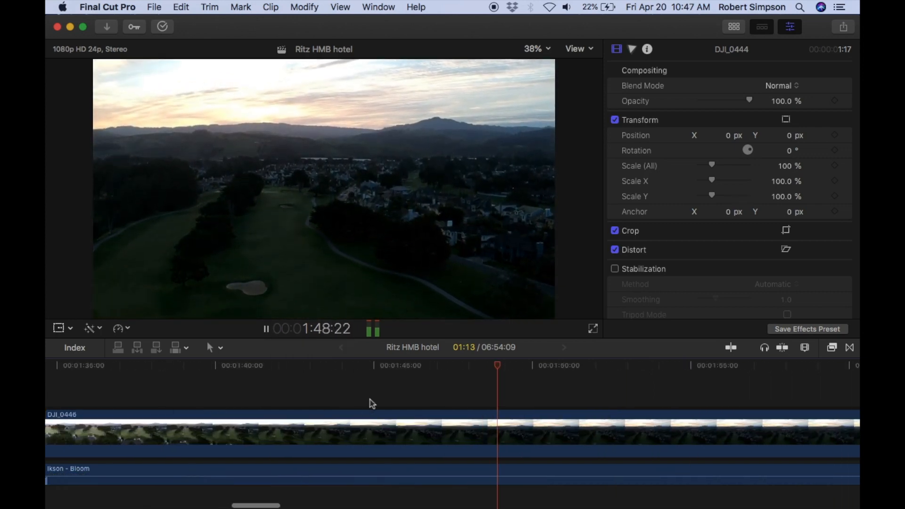
left_click(267, 329)
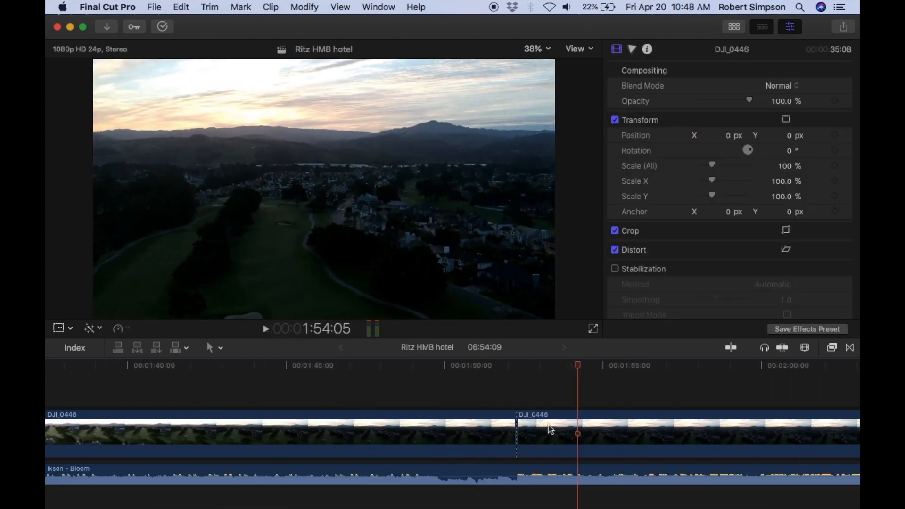
left_click(549, 427)
key("Delete")
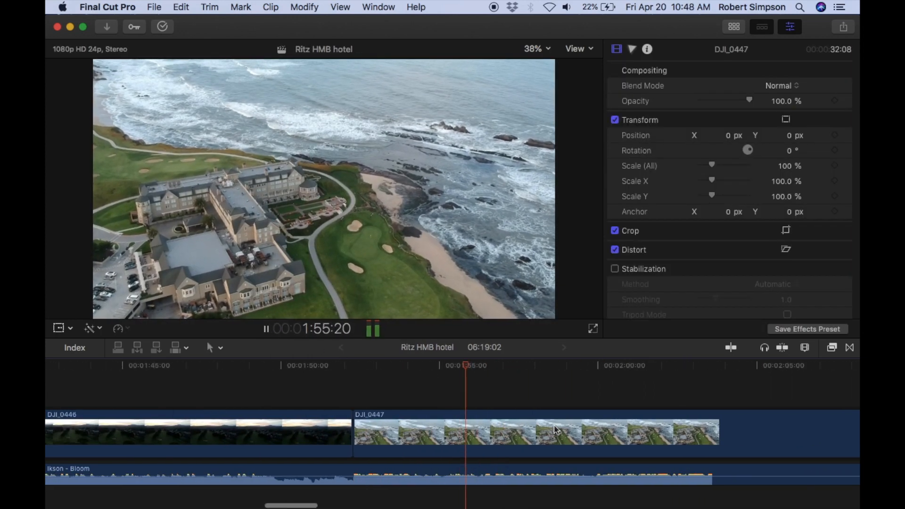
Split DJI_0447 at about 2:02 and 2:20 to isolate its long middle section.
left_click(267, 329)
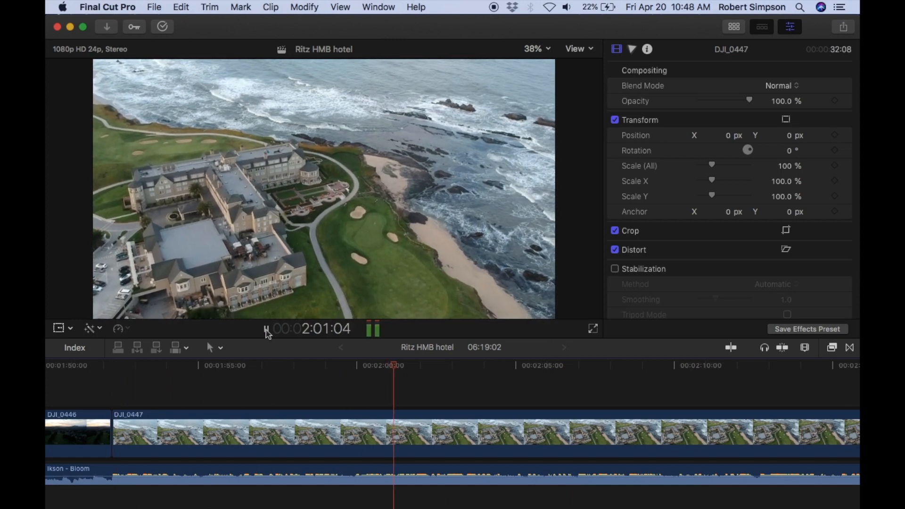
left_click(435, 427)
scroll(301, 386, "right", 4)
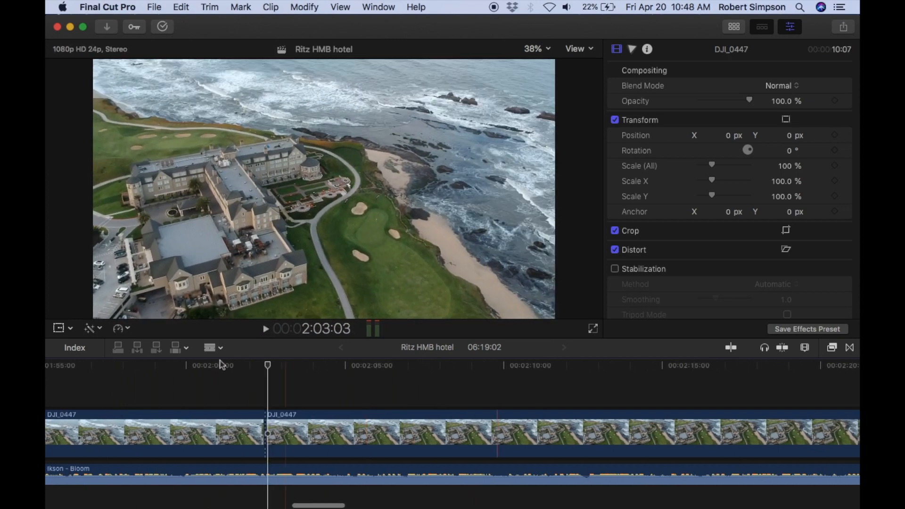
left_click(266, 329)
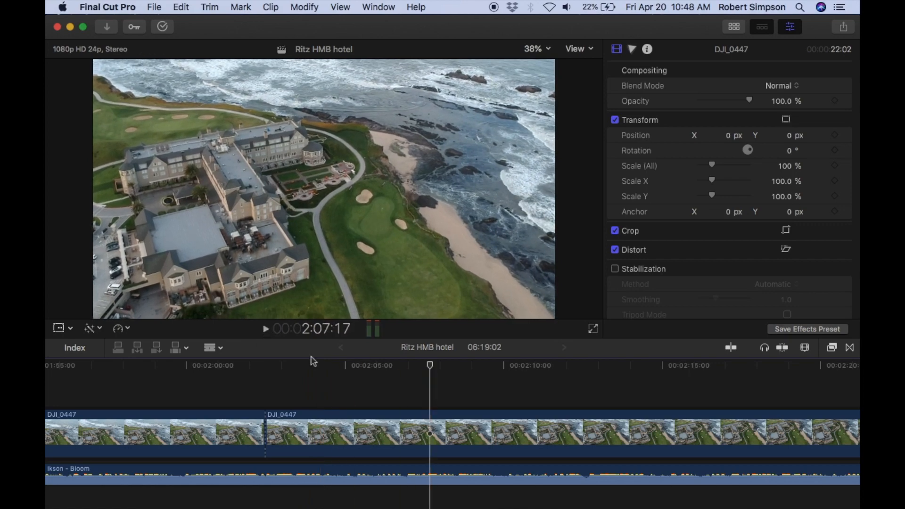
scroll(613, 409, "right", 4)
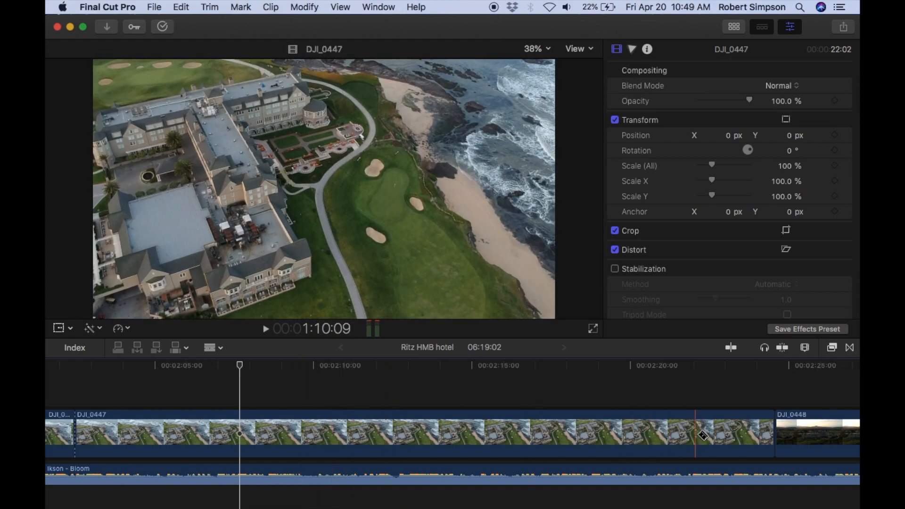
left_click(641, 432)
key("a")
Speed up the middle DJI_0447 section with a custom rate, trying 300% before settling on 340%.
left_click(518, 430)
left_click(122, 328)
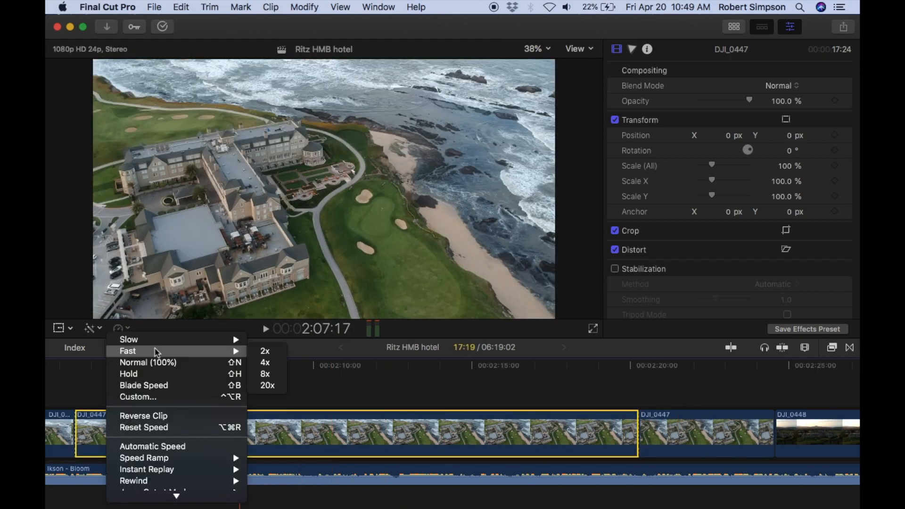
left_click(151, 396)
type("300")
key("Return")
type("340")
key("Return")
Play DJI_0447 from its start through the sped-up section into DJI_0448 to check the timing.
scroll(452, 424, "left", 8)
left_click(114, 365)
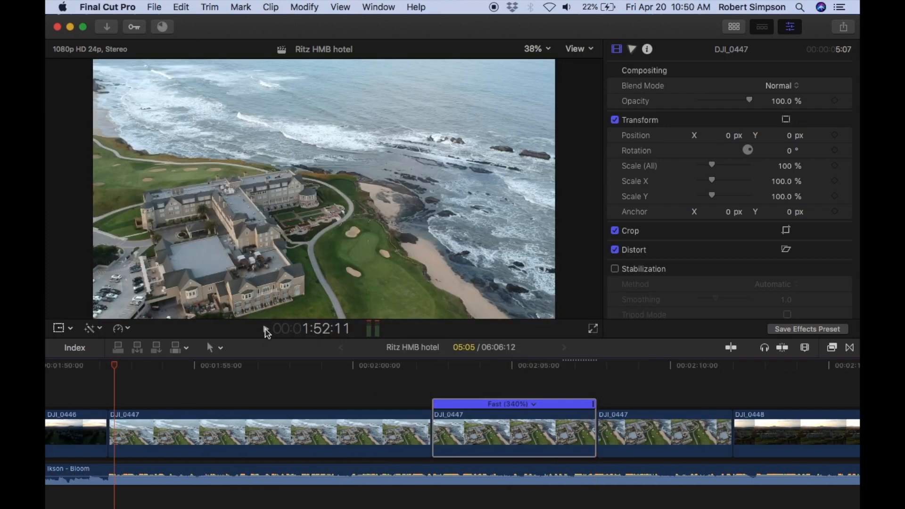
left_click(266, 329)
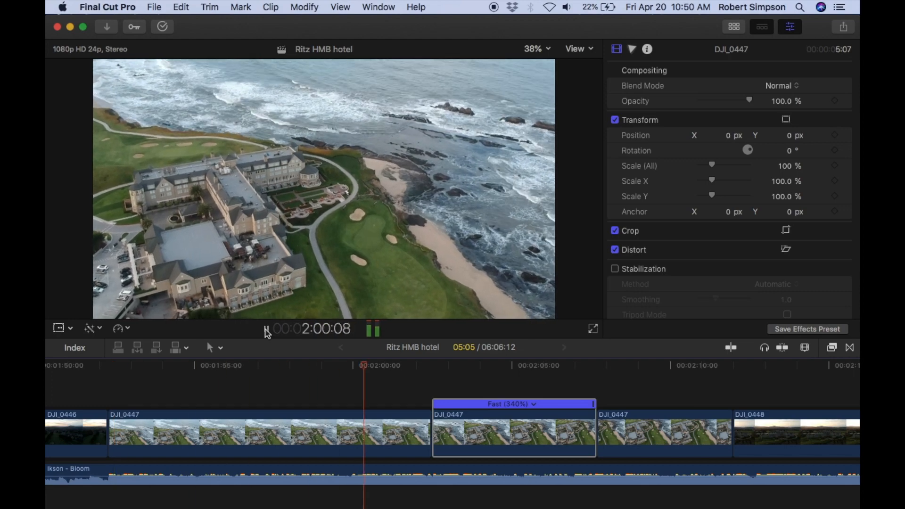
left_click(266, 330)
Slow the last DJI_0447 section with a custom rate, trying 90%, 80% and 85% before settling on 84%.
scroll(632, 407, "right", 8)
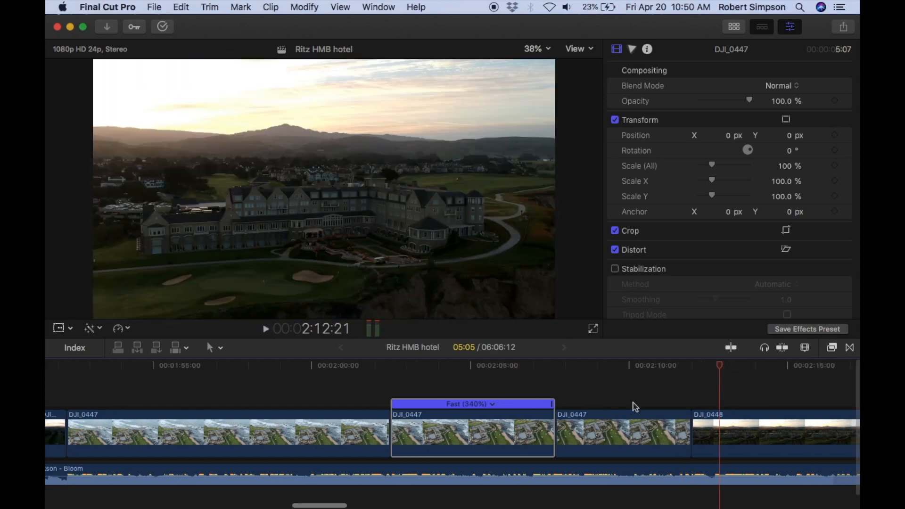
left_click(301, 429)
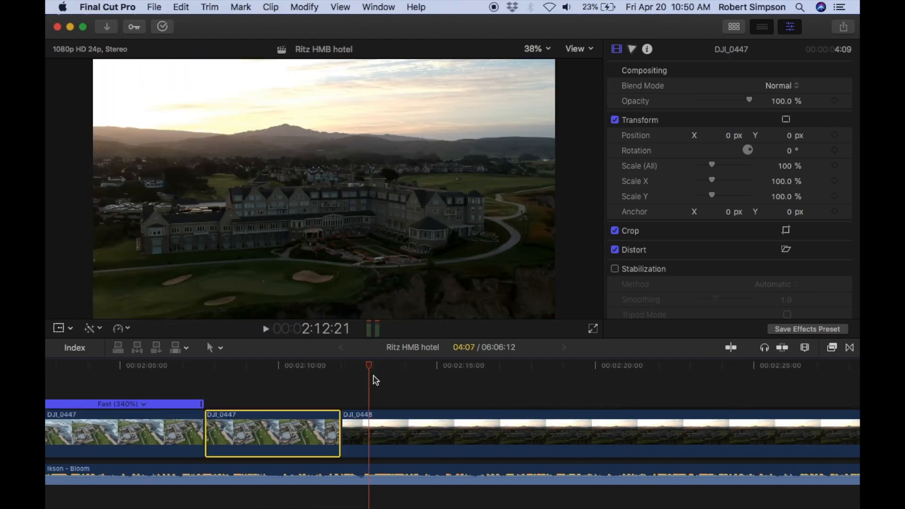
left_click(135, 333)
left_click(141, 396)
type("90")
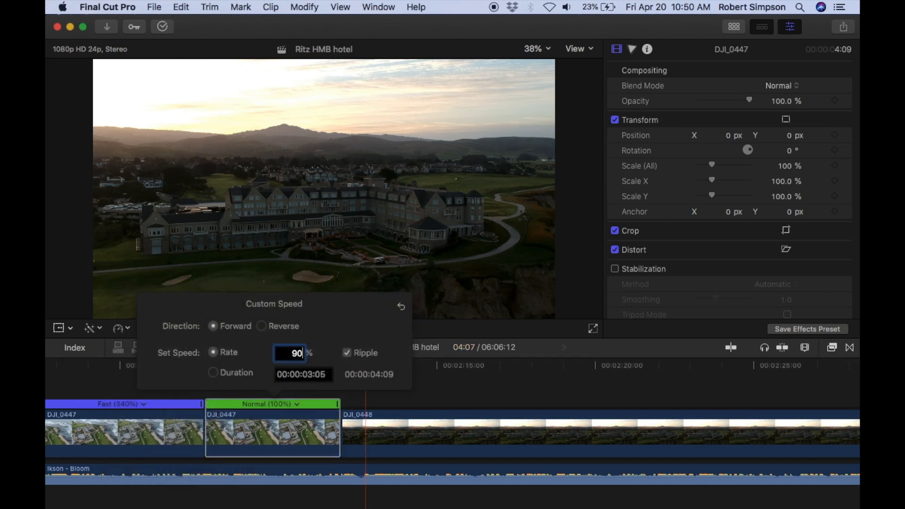
key("Return")
type("80")
key("Return")
type("8")
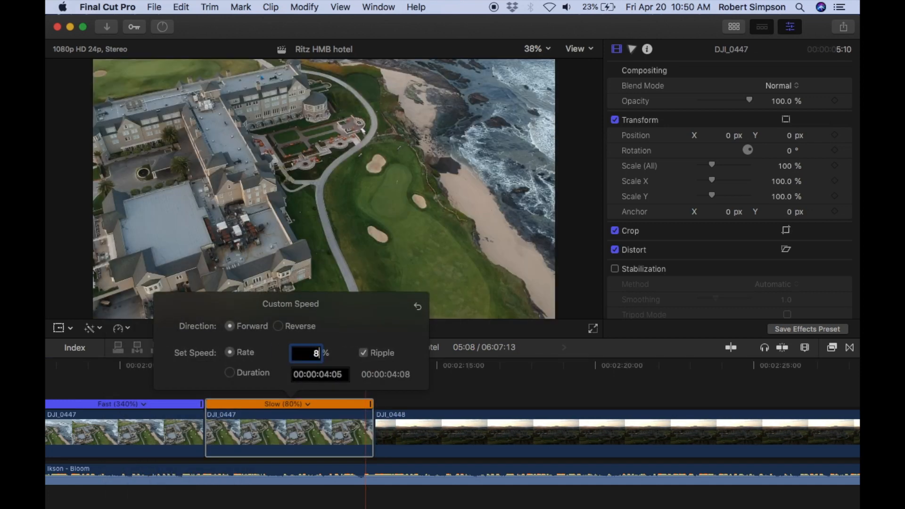
type("5")
key("Return")
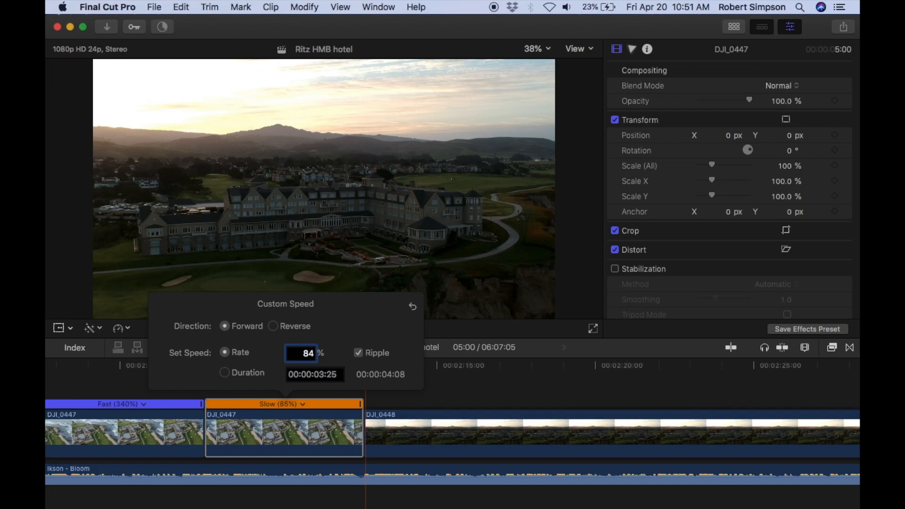
type("84")
key("Return")
left_click(444, 400)
Play from the end of the 340% section through the slowed DJI_0447 section and into DJI_0448.
left_click(187, 367)
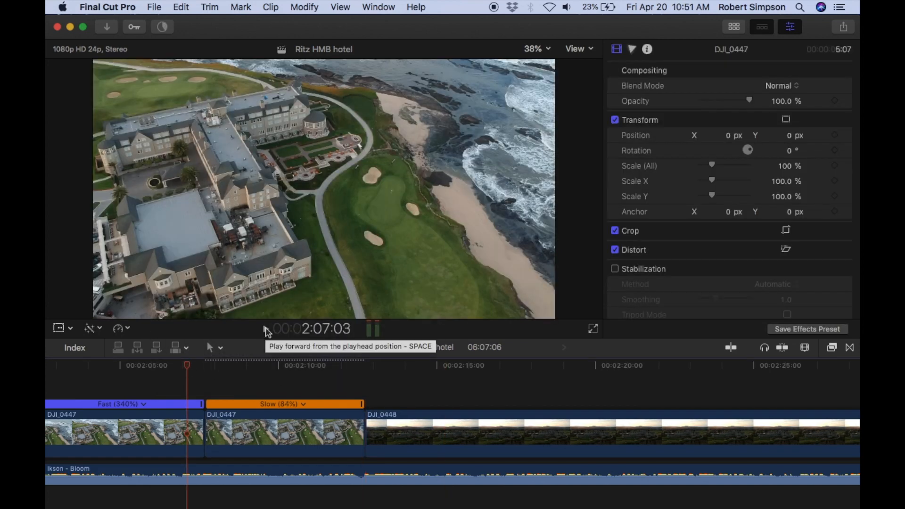
left_click(265, 329)
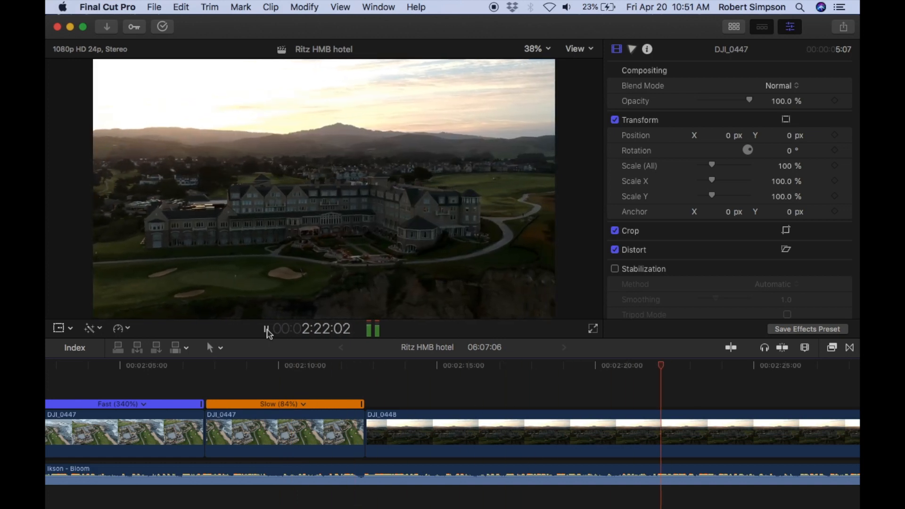
left_click(265, 328)
Split DJI_0448 at about 2:41 and speed up its first section to 4x.
scroll(475, 413, "right", 10)
scroll(475, 413, "right", 2)
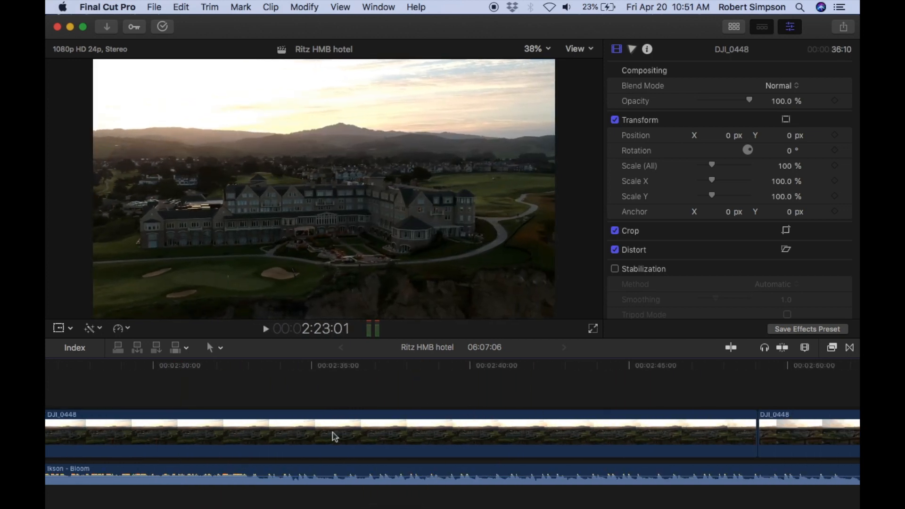
scroll(334, 437, "left", 15)
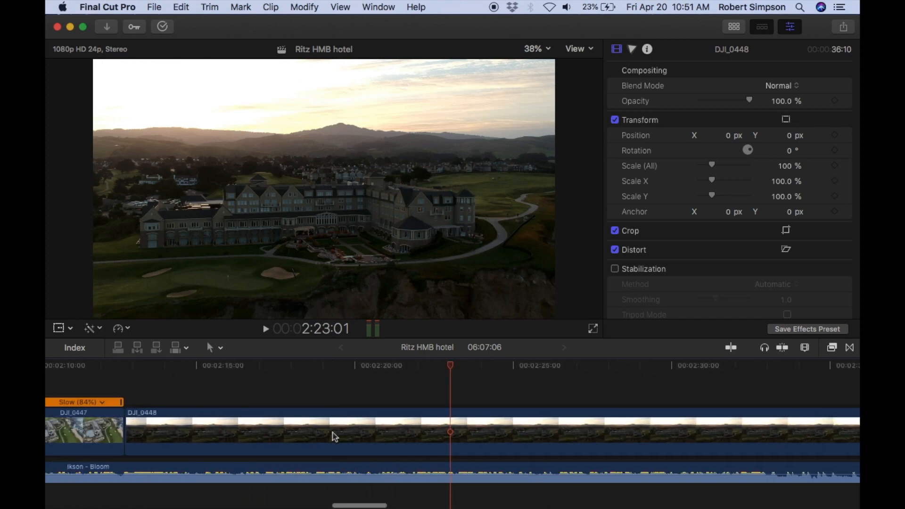
scroll(513, 436, "right", 15)
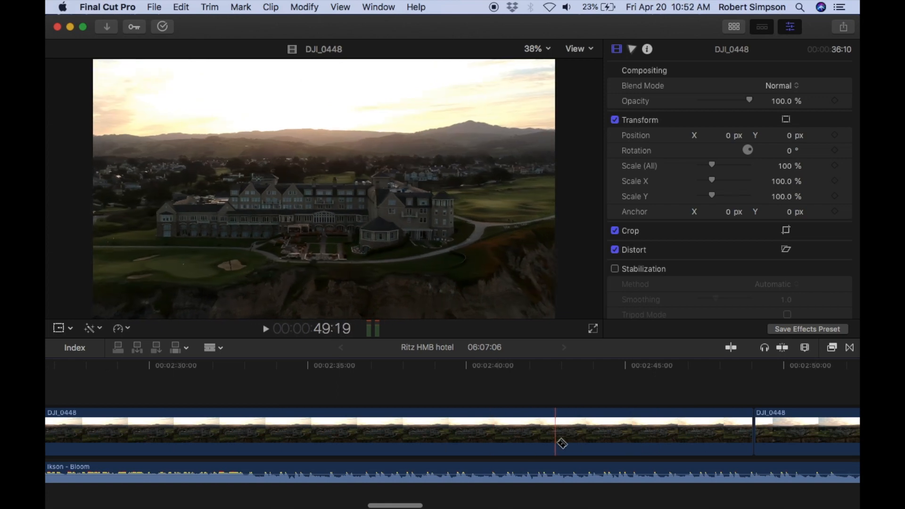
scroll(513, 443, "left", 10)
left_click(208, 431)
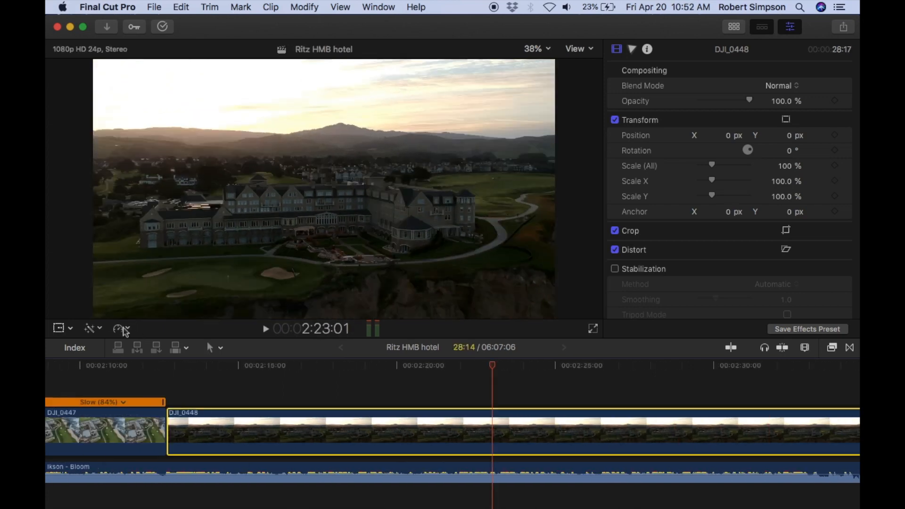
left_click(122, 328)
left_click(266, 361)
Give the first DJI_0448 section a custom rate, trying 300%, 260%, 280%, 285% and 275% before settling on 277%, and play it back.
left_click(121, 328)
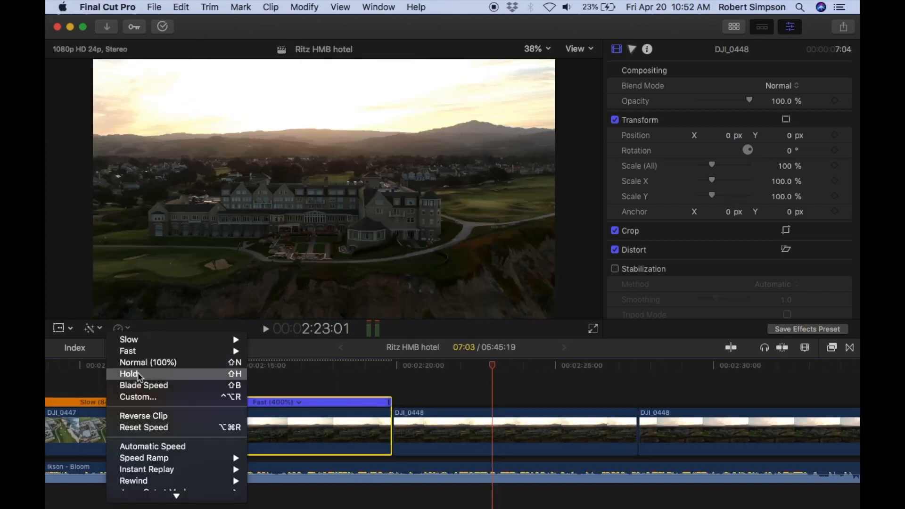
left_click(151, 397)
type("300")
key("Return")
type("260")
key("Return")
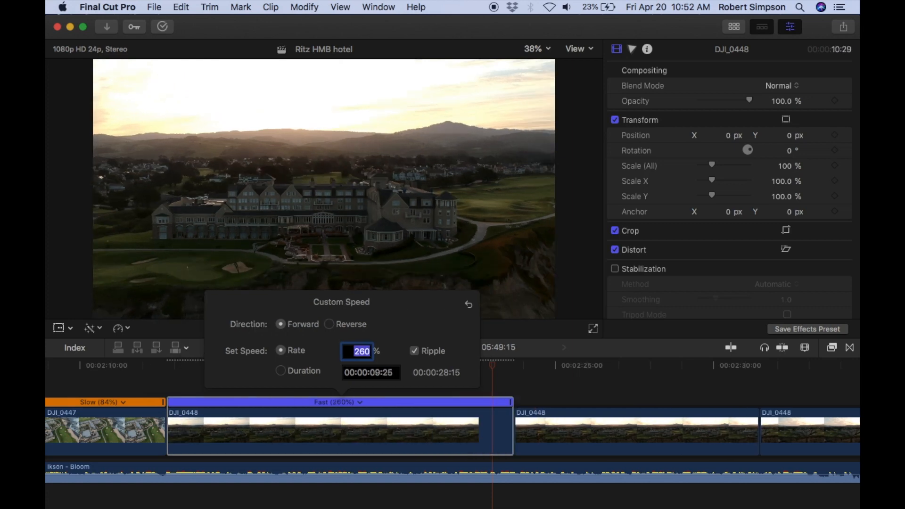
type("280")
key("Return")
type("285")
key("Return")
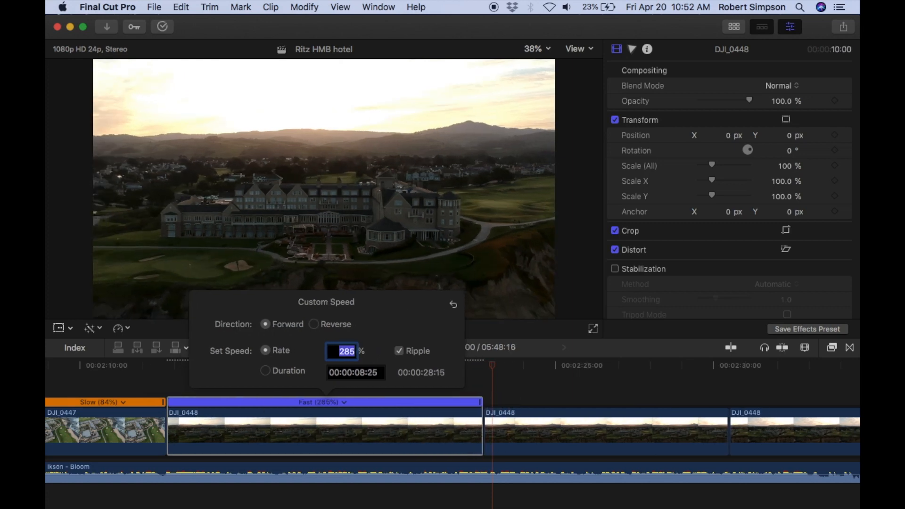
type("275")
key("Return")
type("277")
key("Return")
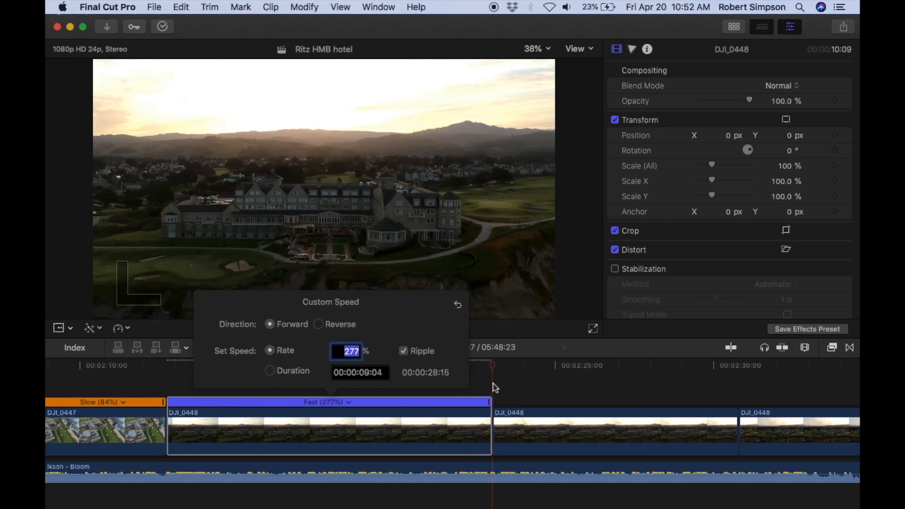
left_click(168, 366)
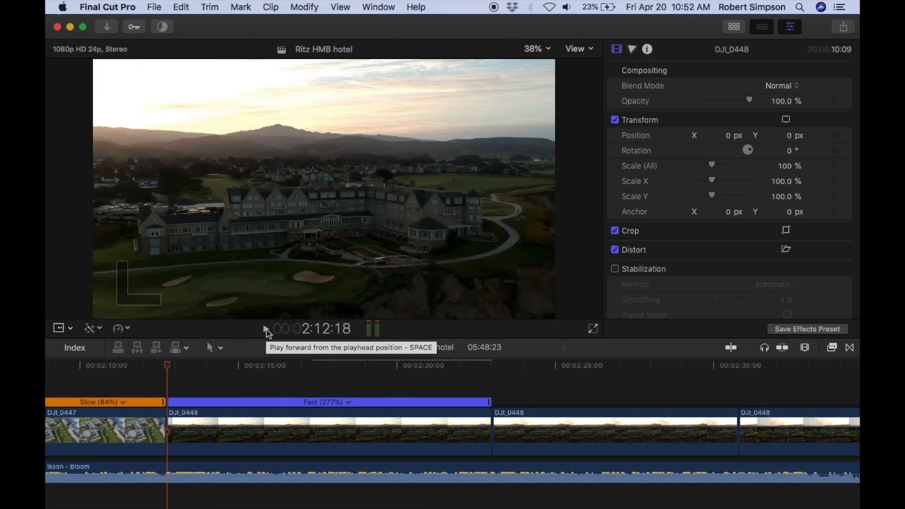
left_click(266, 330)
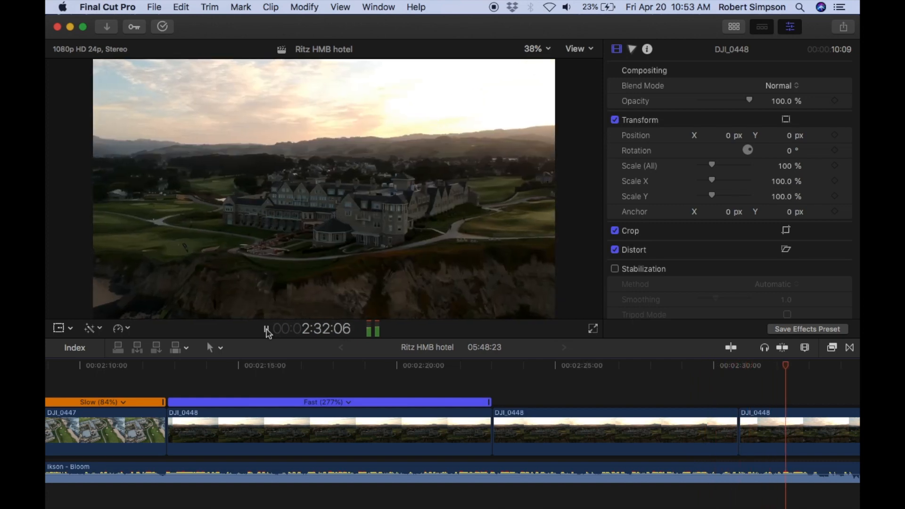
Play the rest of the DJI_0448 sections against the music up to 2:36.
scroll(548, 426, "right", 2)
scroll(548, 426, "left", 1)
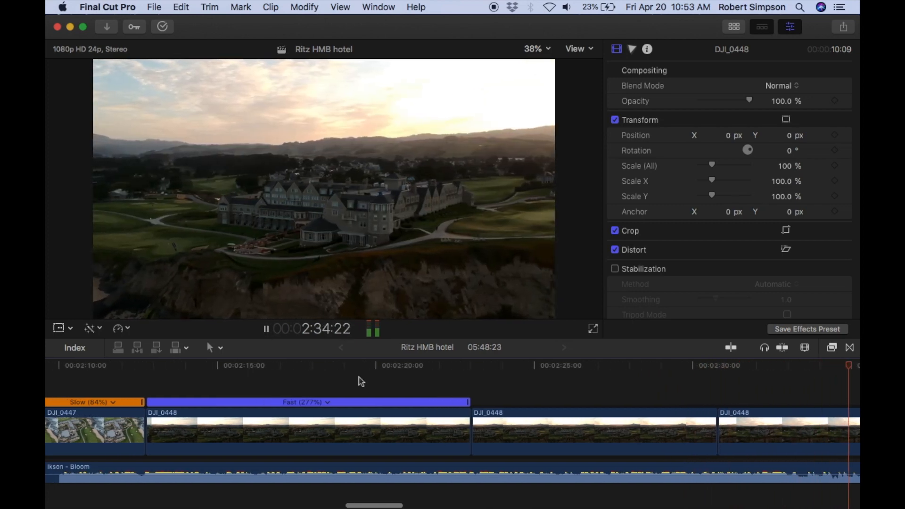
left_click(266, 330)
scroll(319, 384, "left", 6)
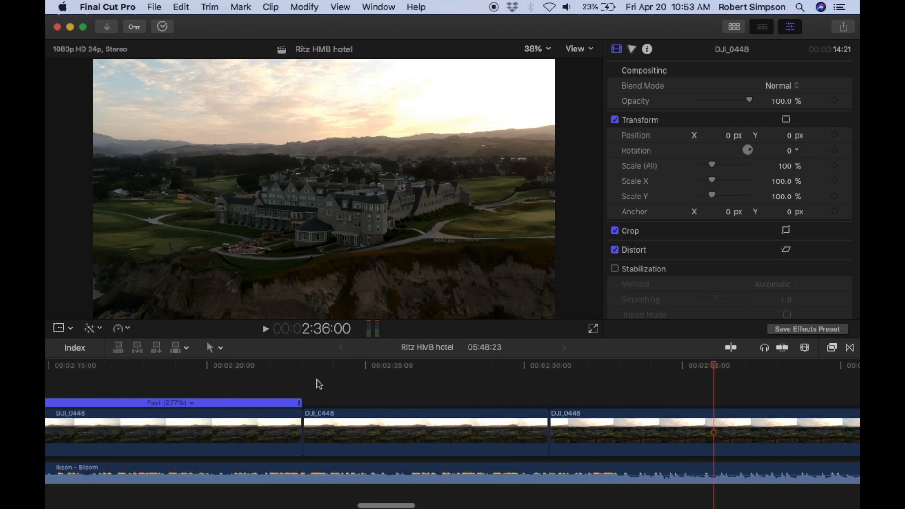
Undo the custom rates, the speed-up and the split made in the first part of DJI_0448.
key("super+z")
key("super+z")
key("super+z")
key("super+z")
key("super+z")
key("super+z")
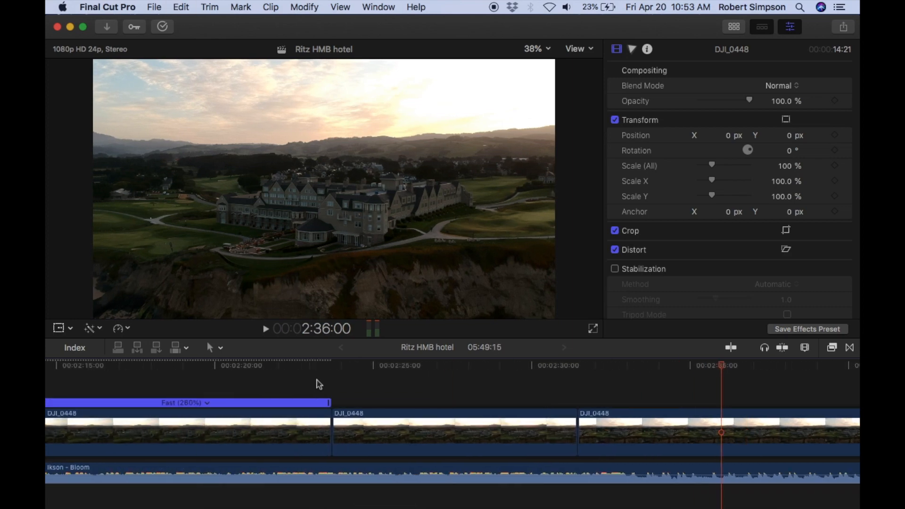
scroll(319, 384, "left", 5)
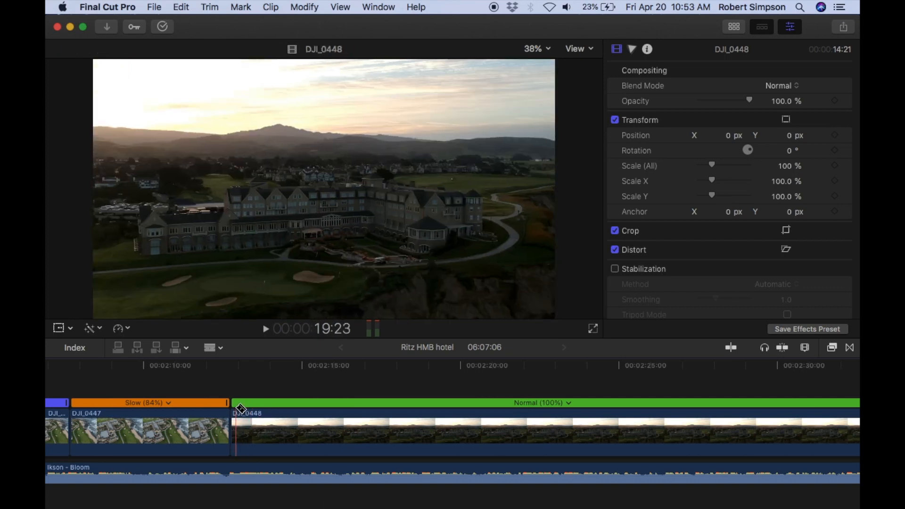
Play from the end of DJI_0447 into DJI_0448 and split DJI_0448 at about 2:15.
left_click_drag(228, 371, 220, 368)
left_click(266, 330)
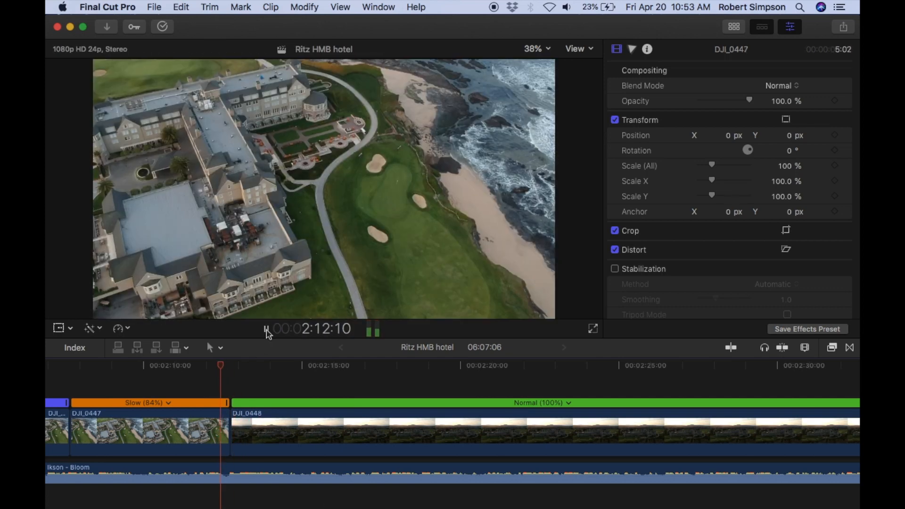
left_click(266, 330)
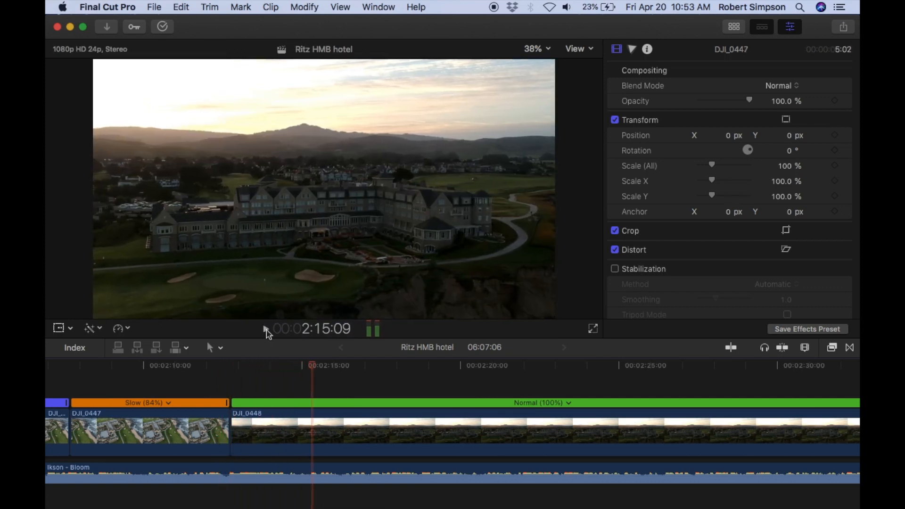
key("b")
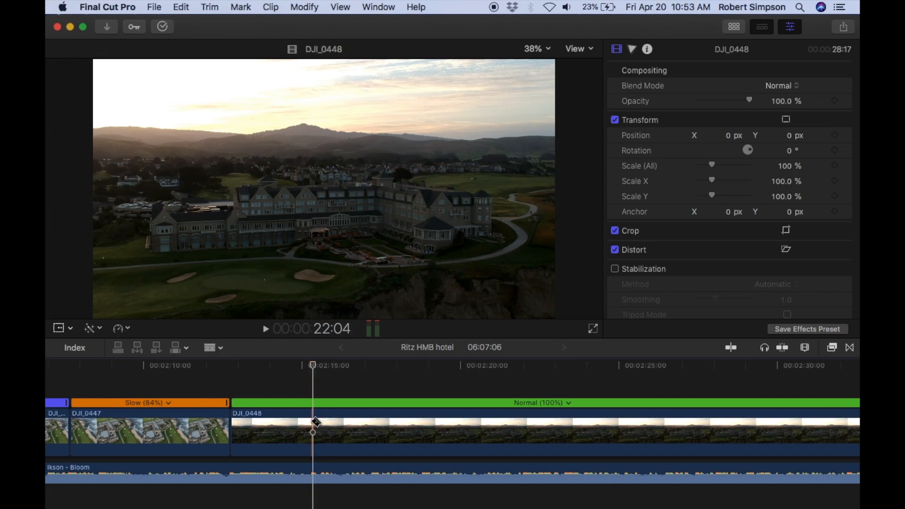
left_click(312, 420)
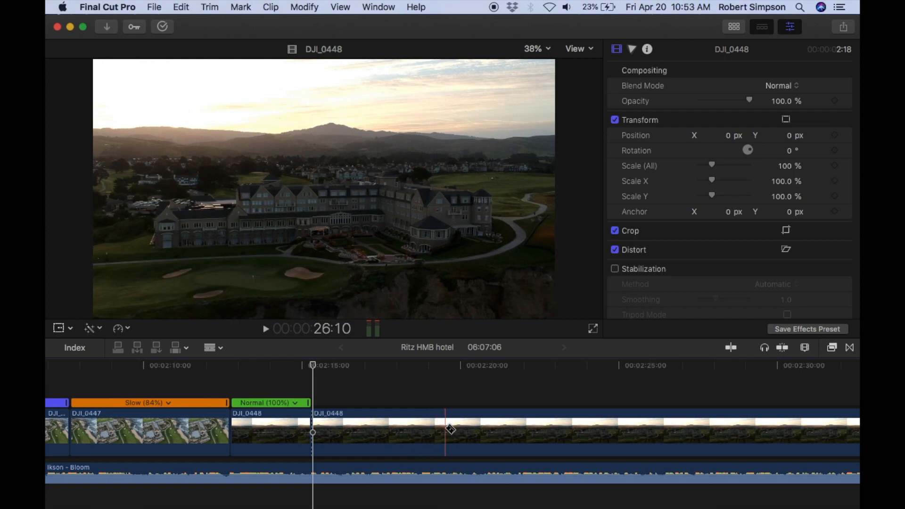
Cut DJI_0448 again at about 2:18 and delete the piece of about 3 seconds after the 2:15 split.
left_click(421, 430)
key("a")
left_click(394, 428)
key("Delete")
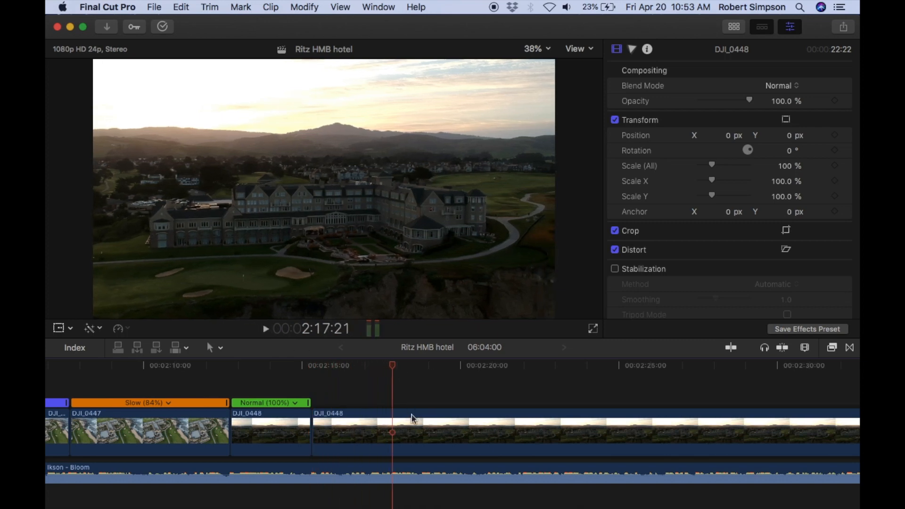
Split DJI_0448 at 2:17:21 and again at about 2:23, and delete the piece between the two cuts.
key("b")
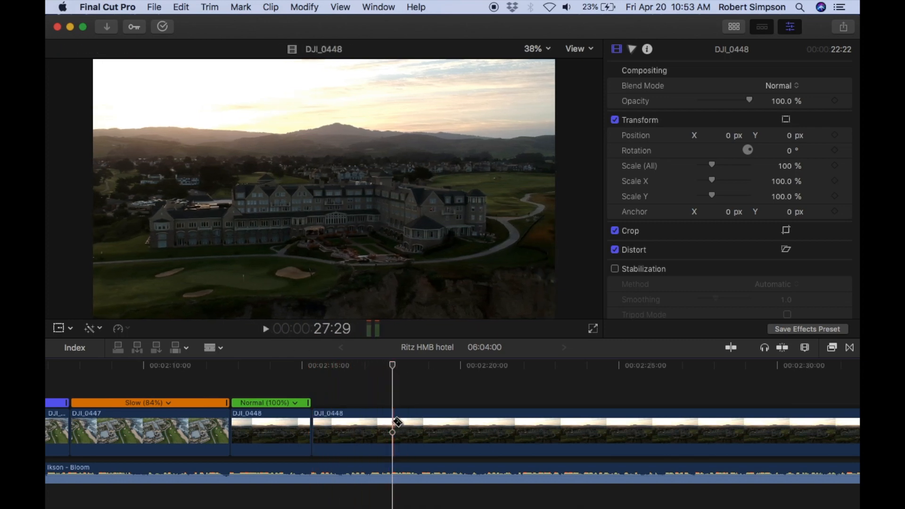
left_click(393, 424)
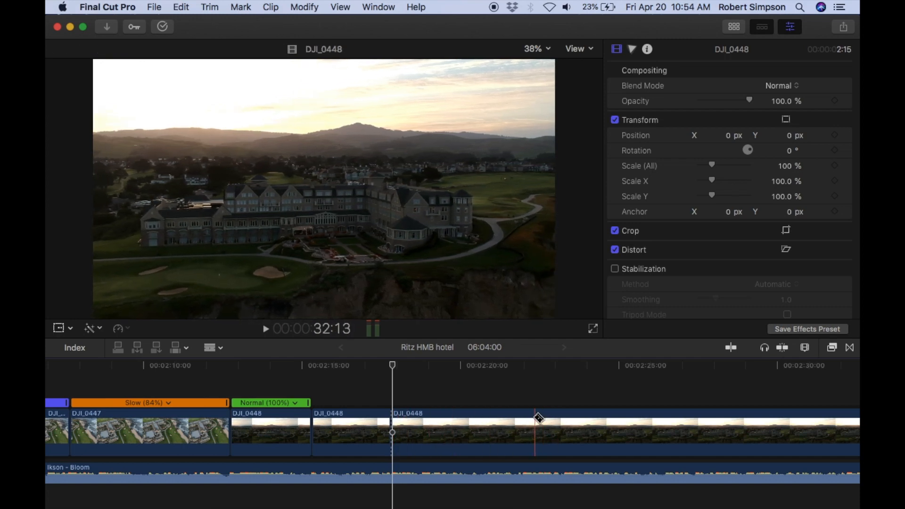
left_click(575, 417)
key("a")
left_click(525, 432)
key("Delete")
Play on, split DJI_0448 at about 2:20 and 2:23, and delete the piece between the cuts.
left_click(266, 329)
left_click(266, 329)
key("b")
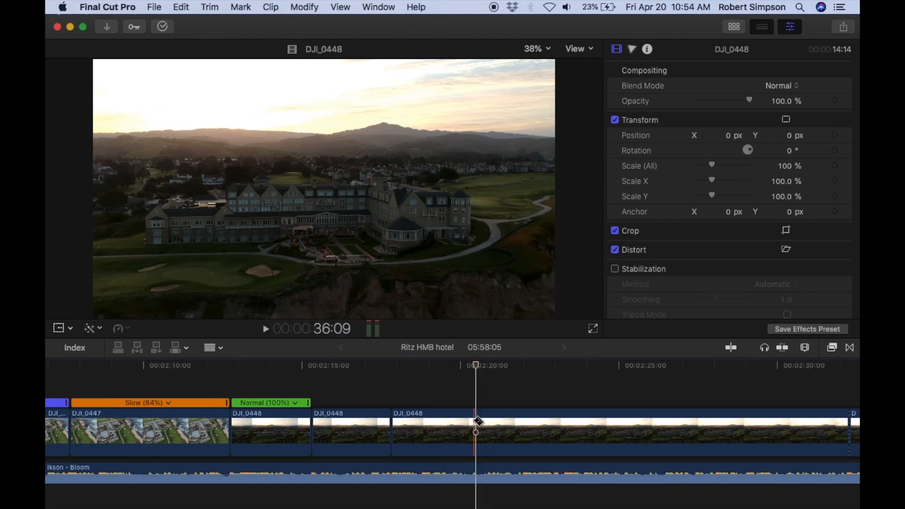
left_click(555, 428)
key("a")
left_click(518, 429)
key("Delete")
Play on to about 2:23, split DJI_0448 there, and delete the roughly 5-second piece that follows.
left_click(267, 329)
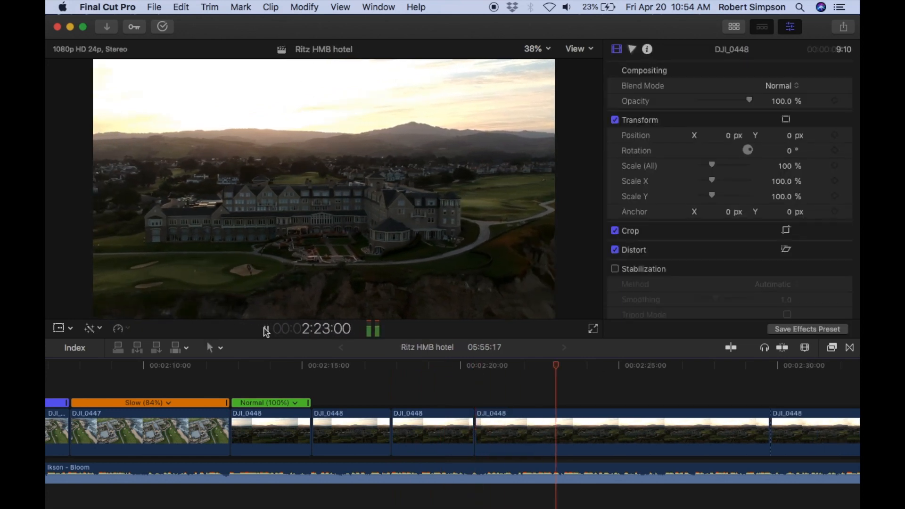
left_click(268, 329)
key("b")
left_click(556, 428)
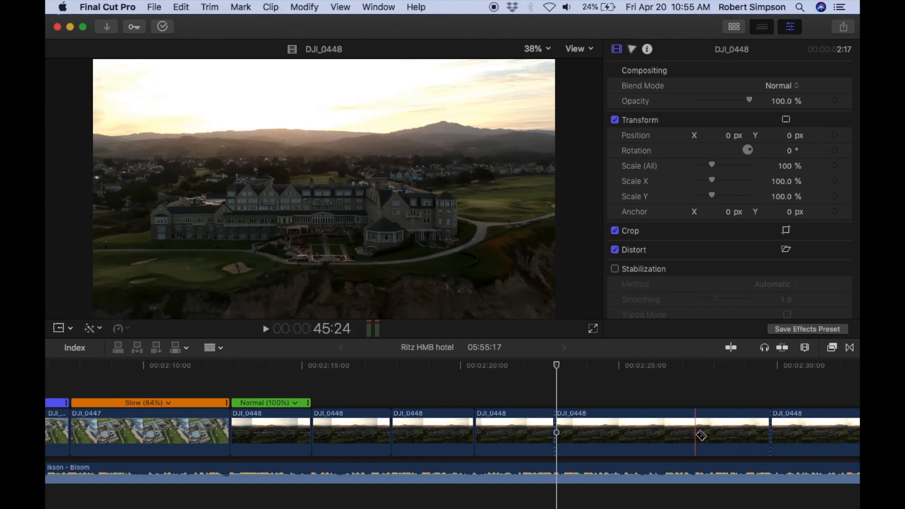
key("a")
left_click(618, 436)
key("Delete")
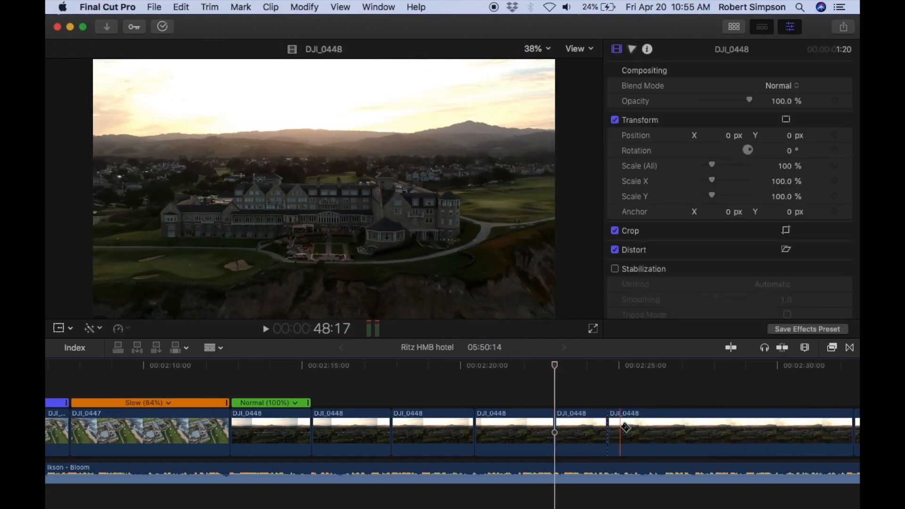
Play back the jump-cut DJI_0448 pieces from the start of the clip.
key("a")
left_click(242, 368)
left_click(266, 329)
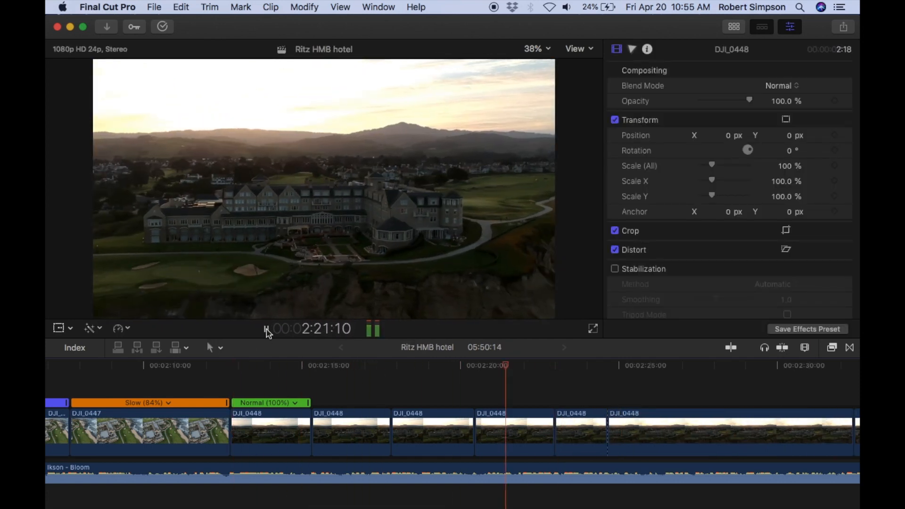
Undo the jump-cut splits and deletions in DJI_0448, redoing the edit that was undone too far.
key("super+z")
key("super+z")
key("super+z")
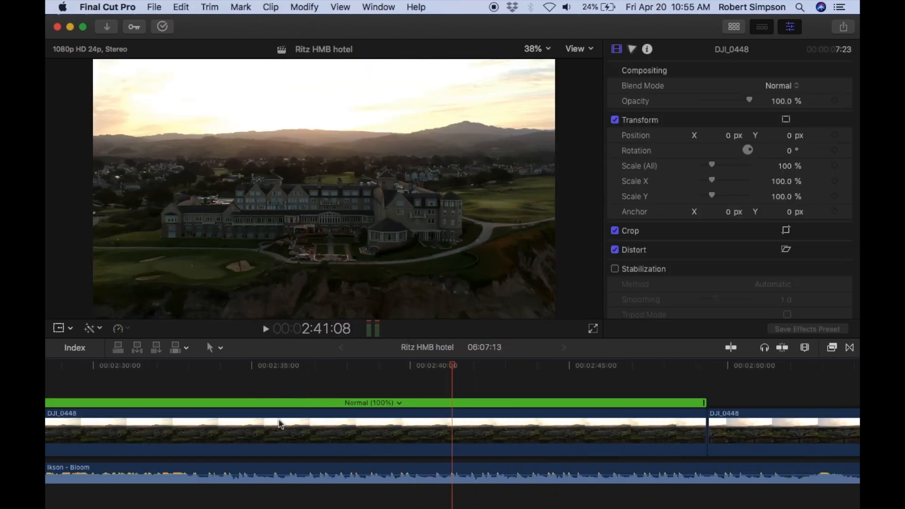
scroll(280, 424, "left", 15)
left_click(181, 7)
left_click(196, 34)
left_click(182, 7)
left_click(448, 99)
Split DJI_0448 at about 2:20 and delete its opening piece of about 8 seconds.
left_click(249, 367)
left_click(267, 329)
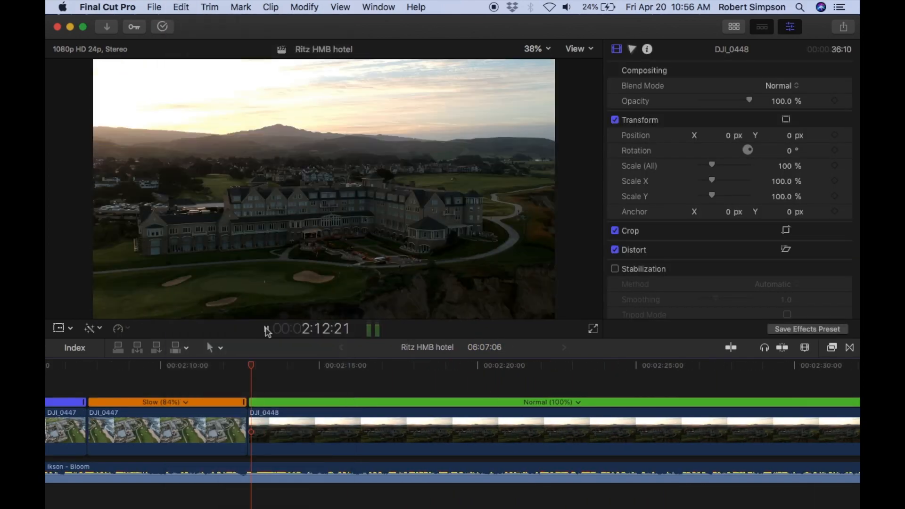
left_click(267, 331)
key("b")
left_click(498, 418)
key("a")
left_click(448, 424)
key("Delete")
Play from the start of the shortened DJI_0448 and split it at 2:22:22.
left_click(249, 367)
left_click(267, 331)
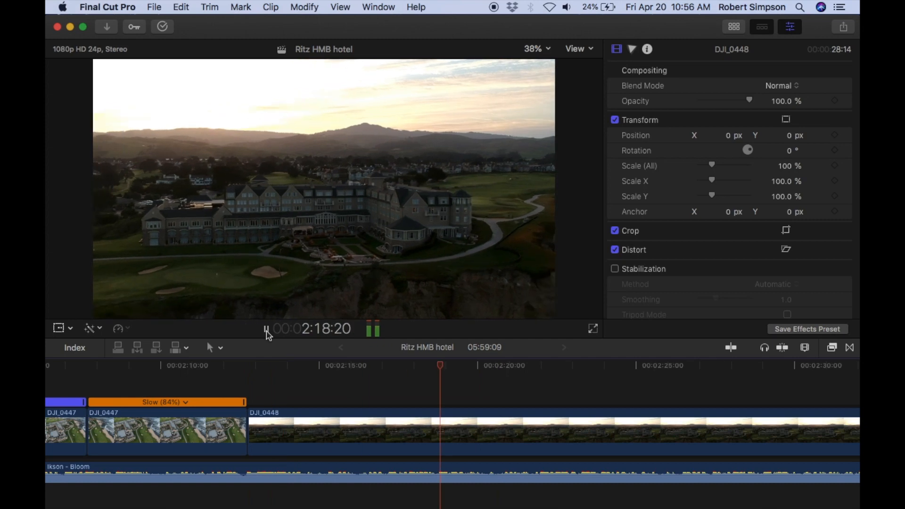
left_click(267, 331)
scroll(480, 420, "right", 5)
key("b")
left_click(420, 420)
scroll(421, 420, "right", 7)
Preview the footage after the 2:22:22 split and delete the middle DJI_0448 section of about 18 seconds.
left_click(266, 329)
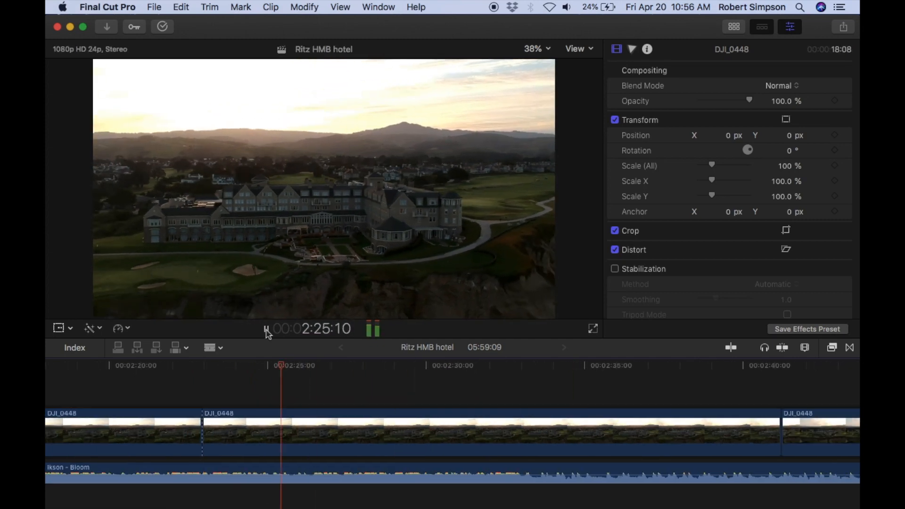
left_click(267, 331)
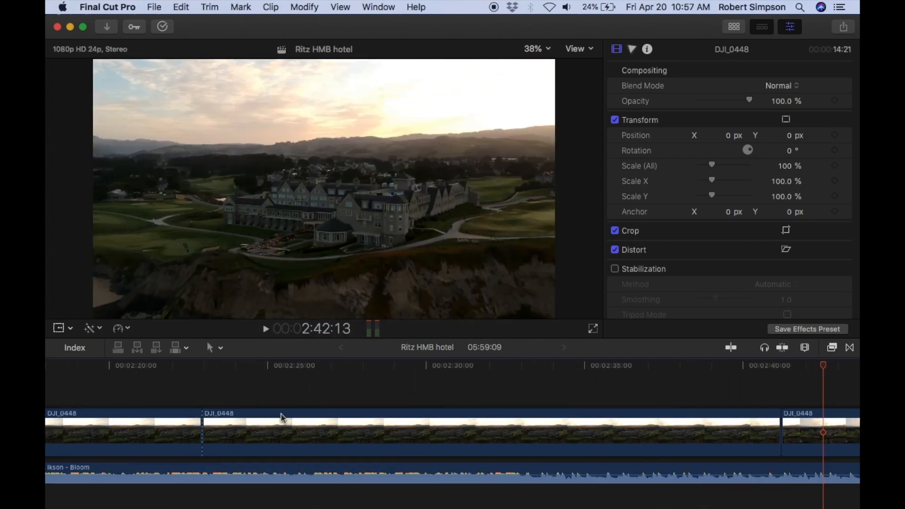
key("a")
left_click(283, 420)
key("Delete")
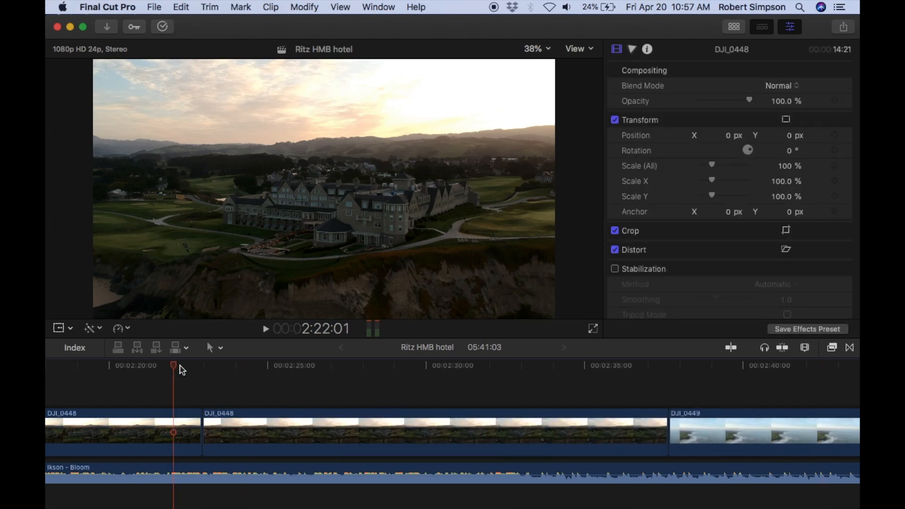
Play back the join between the two remaining DJI_0448 sections at 2:22:22 and the section after it.
left_click(266, 329)
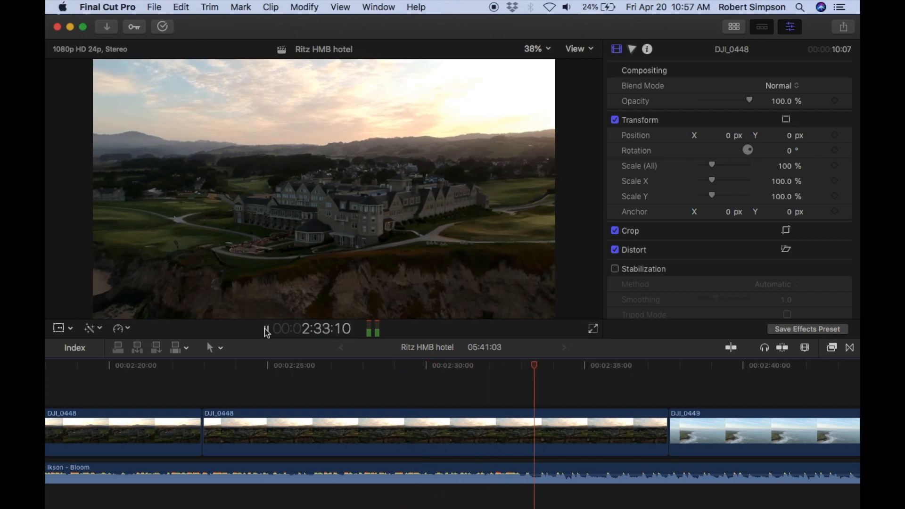
left_click(266, 329)
left_click(267, 329)
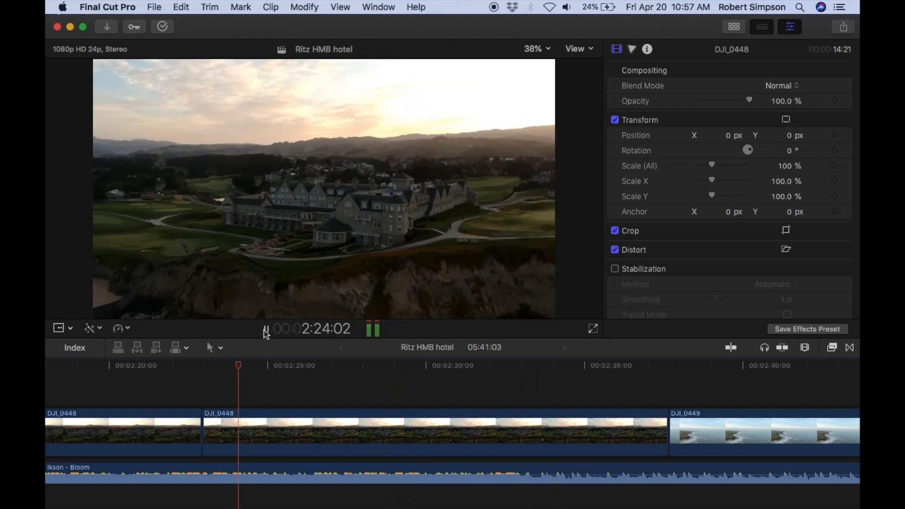
left_click(266, 329)
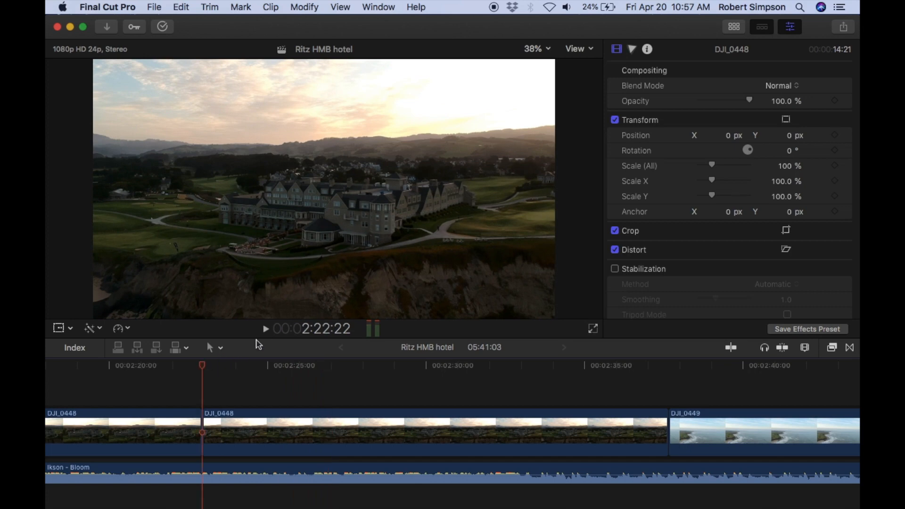
Play to about 2:24:16, split the last DJI_0448 section there, and delete the part after the cut.
left_click(266, 329)
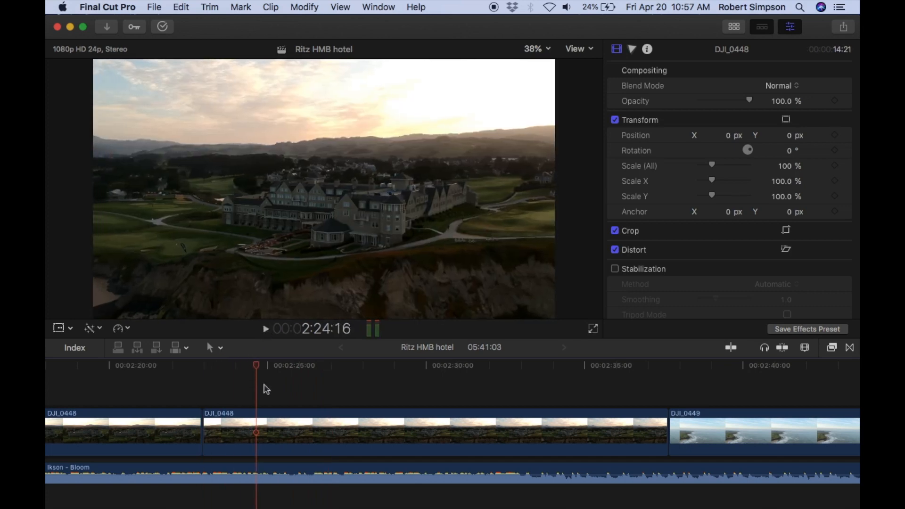
key("super+b")
left_click(308, 416)
key("Delete")
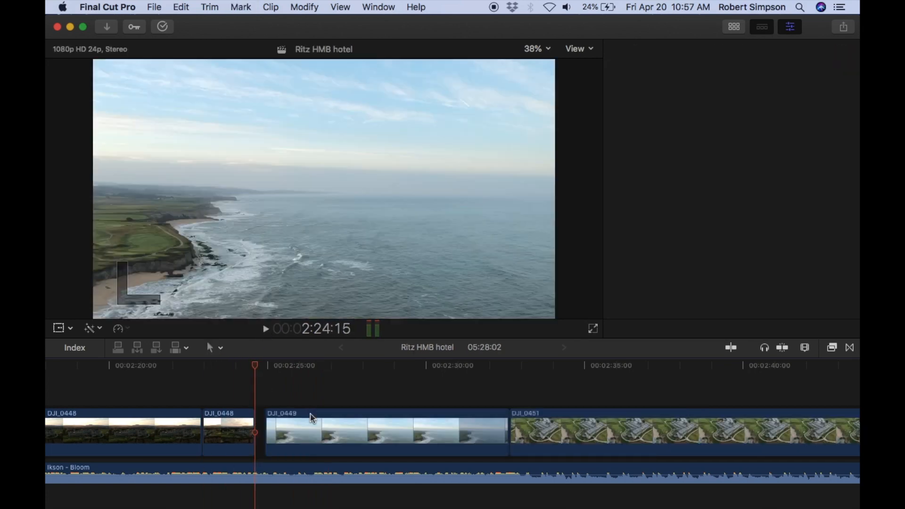
Give the short DJI_0448 section a custom rate, trying 250%, 30%, 35% and 34% before settling on 32%, and play it back from about 2:20.
left_click(196, 371)
left_click(265, 329)
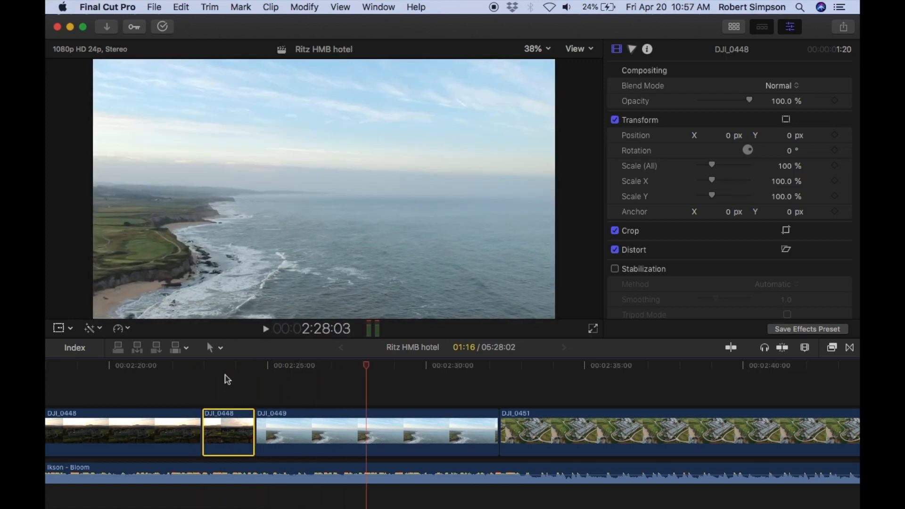
left_click(121, 328)
left_click(158, 397)
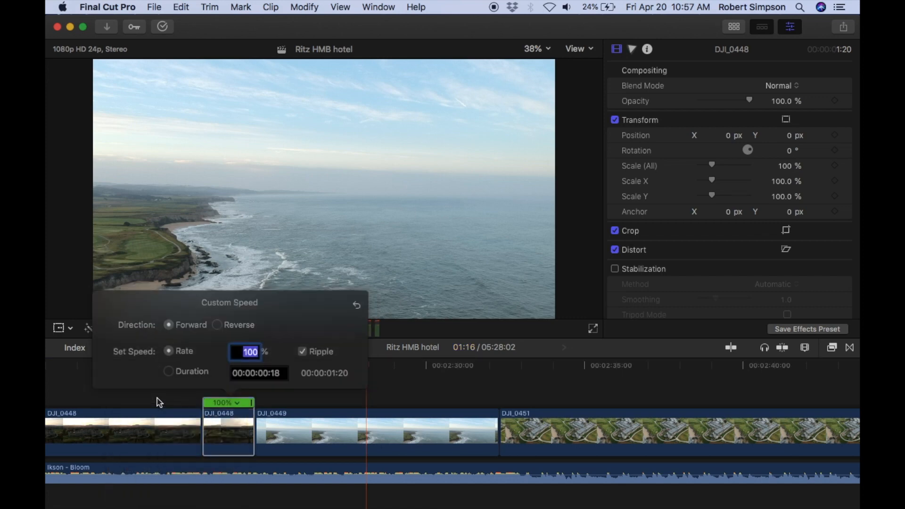
key("Return")
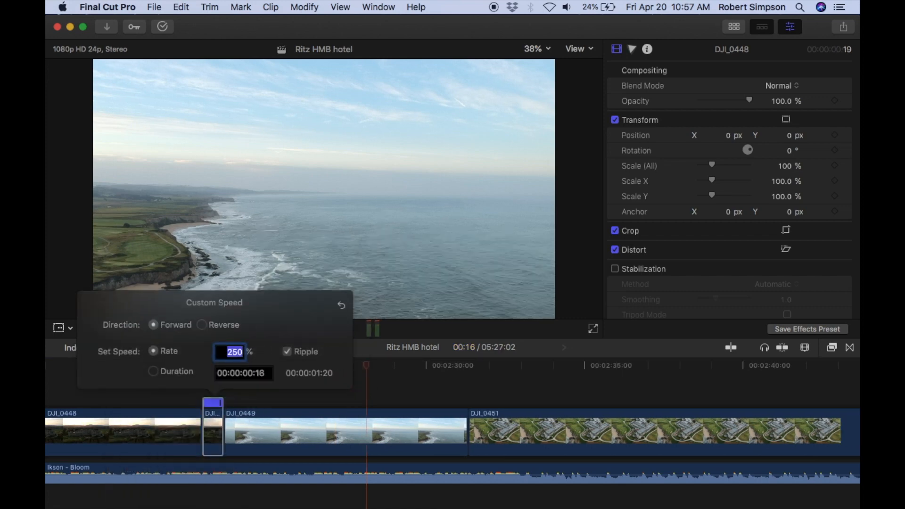
type("30")
key("Return")
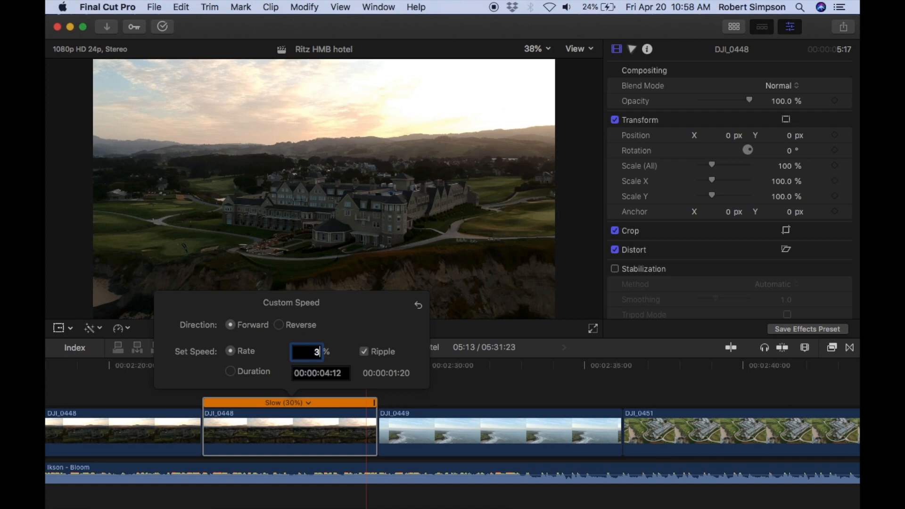
type("35")
key("Return")
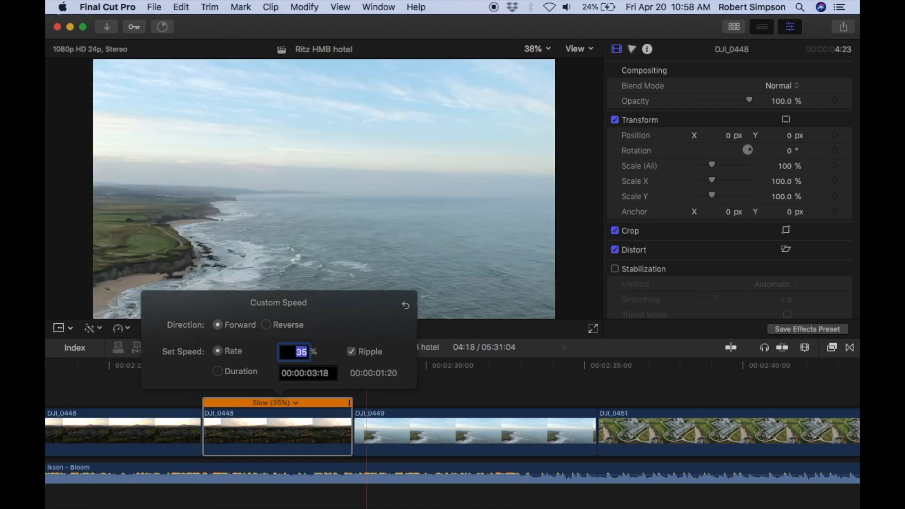
type("33")
key("Return")
type("32")
key("Return")
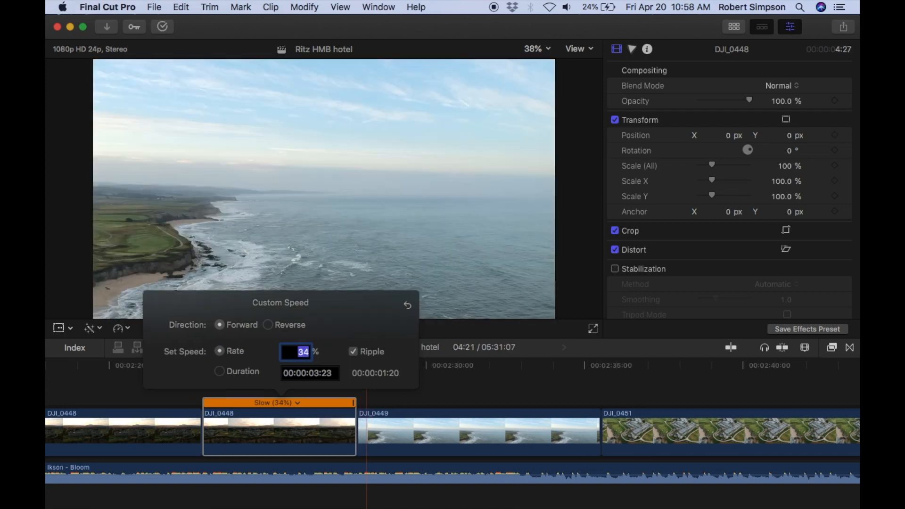
left_click(113, 399)
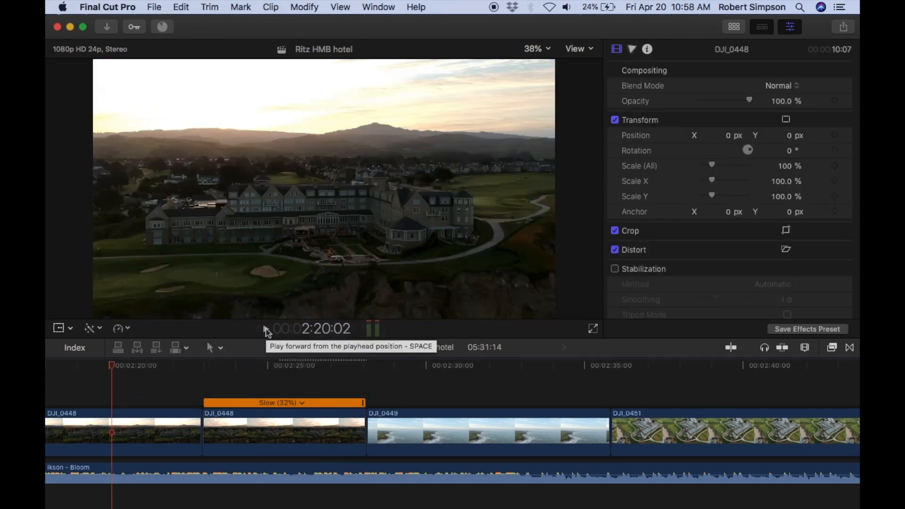
left_click(266, 330)
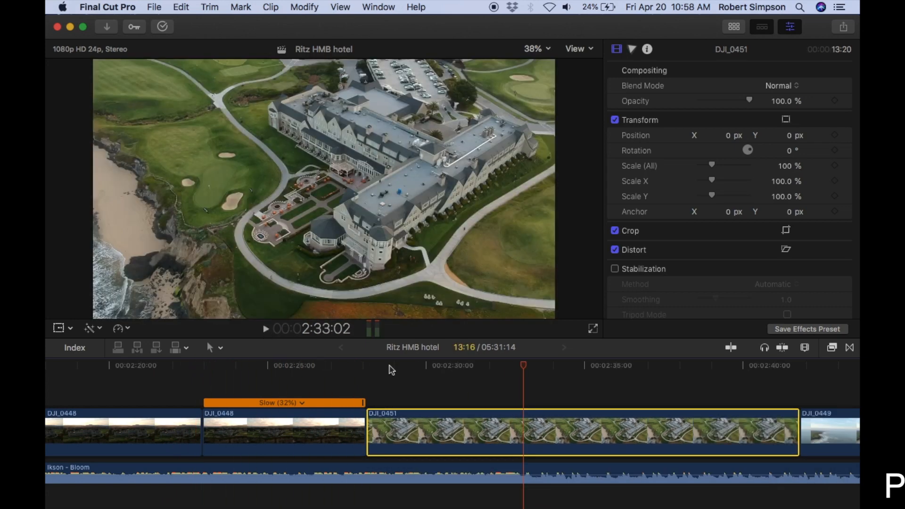
Split DJI_0451 at about 2:37, delete the part after the cut, and play back the remaining clip.
left_click(267, 331)
key("b")
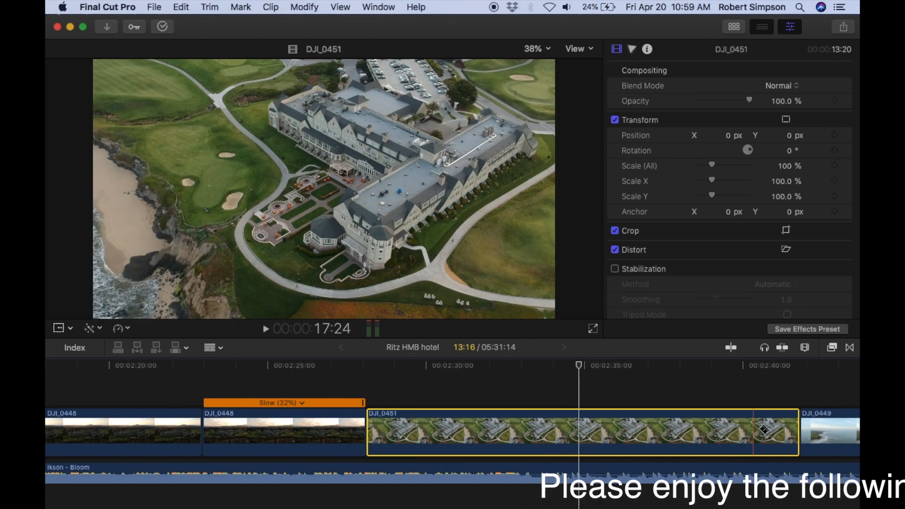
left_click(666, 436)
key("a")
left_click(694, 434)
key("BackSpace")
left_click(332, 370)
left_click(266, 329)
left_click(266, 328)
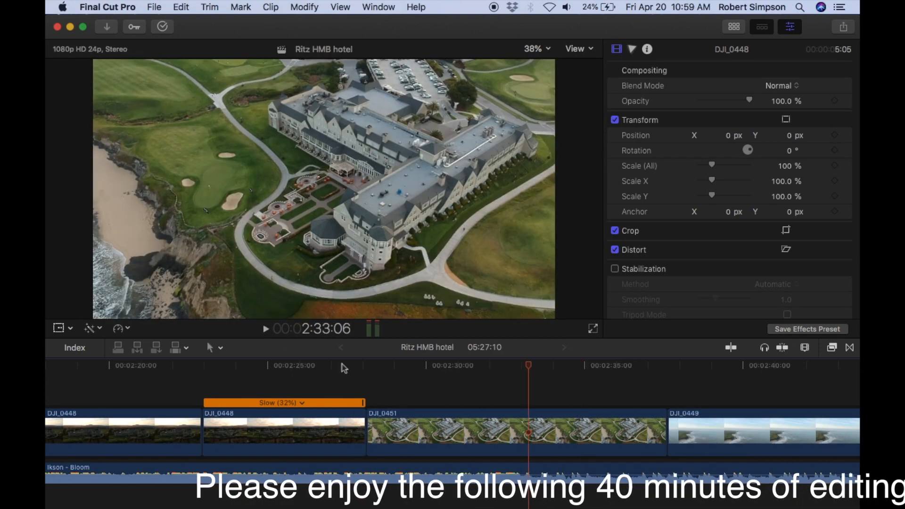
Trim the start of DJI_0451 to shorten it to 5:03 and play back through the cut into DJI_0449.
left_click(370, 427)
left_click_drag(370, 426, 511, 426)
left_click(470, 370)
left_click(267, 331)
left_click(267, 331)
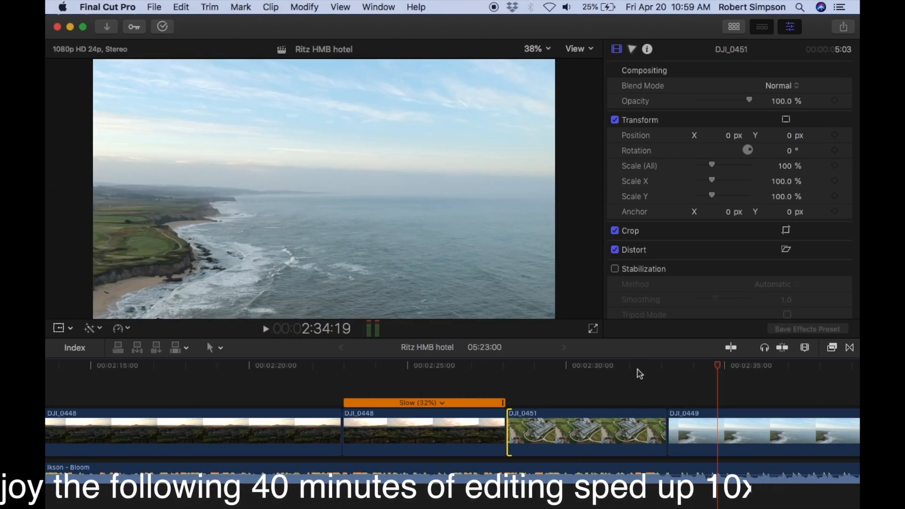
left_click(637, 371)
left_click(266, 331)
left_click(267, 331)
Split DJI_0449 at about 2:38 and delete the part after the cut.
scroll(396, 405, "right", 10)
key("b")
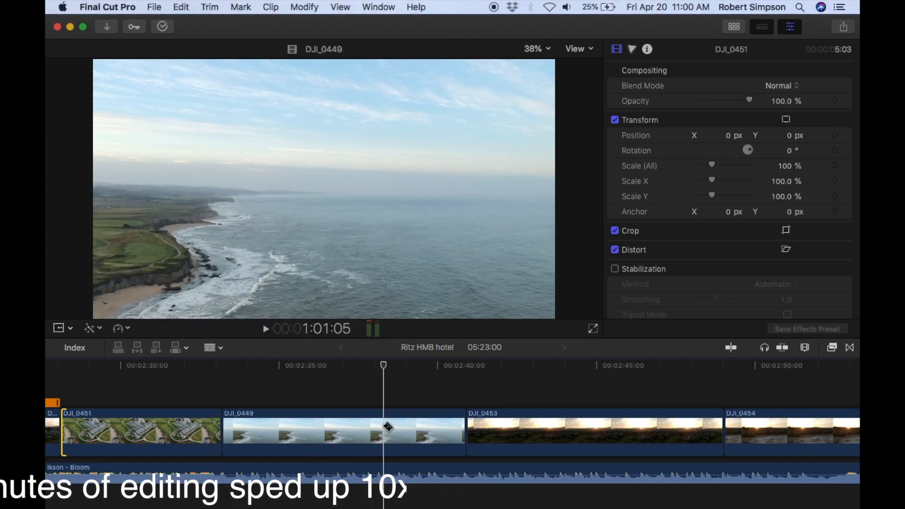
left_click(381, 427)
key("a")
left_click(410, 427)
key("BackSpace")
left_click(267, 331)
Move the first DJI_0454 clip between DJI_0449 and DJI_0453 and play it back from 2:38:05.
scroll(307, 367, "right", 10)
left_click_drag(499, 428, 226, 427)
left_click(170, 370)
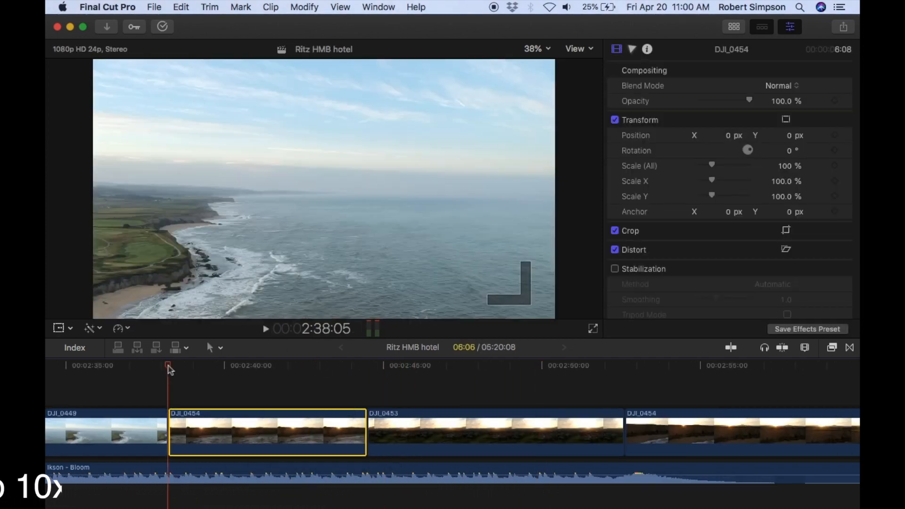
left_click(266, 331)
left_click(266, 332)
Trim the start of the moved DJI_0454 clip to 5:04 and play back the sequence from there.
left_click(331, 366)
left_click_drag(170, 439, 205, 439)
left_click(205, 367)
left_click(267, 331)
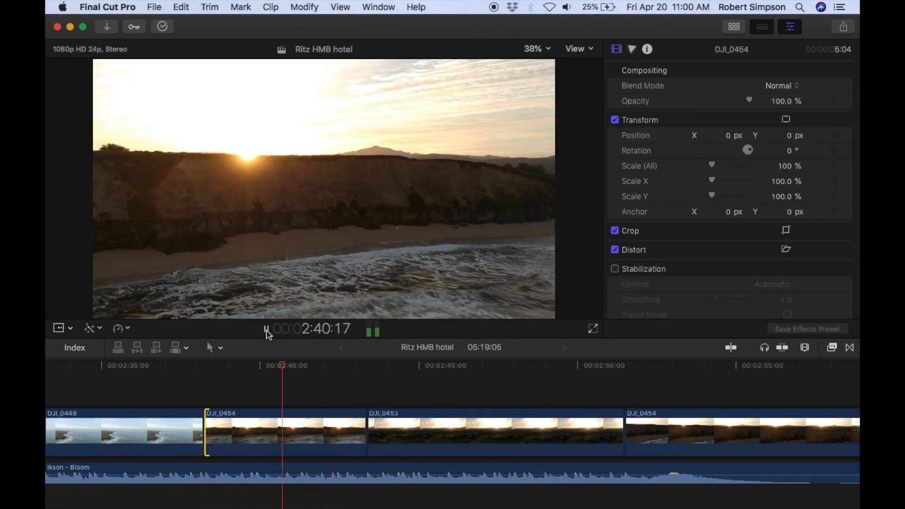
scroll(434, 406, "right", 6)
scroll(434, 406, "right", 20)
scroll(434, 407, "left", 20)
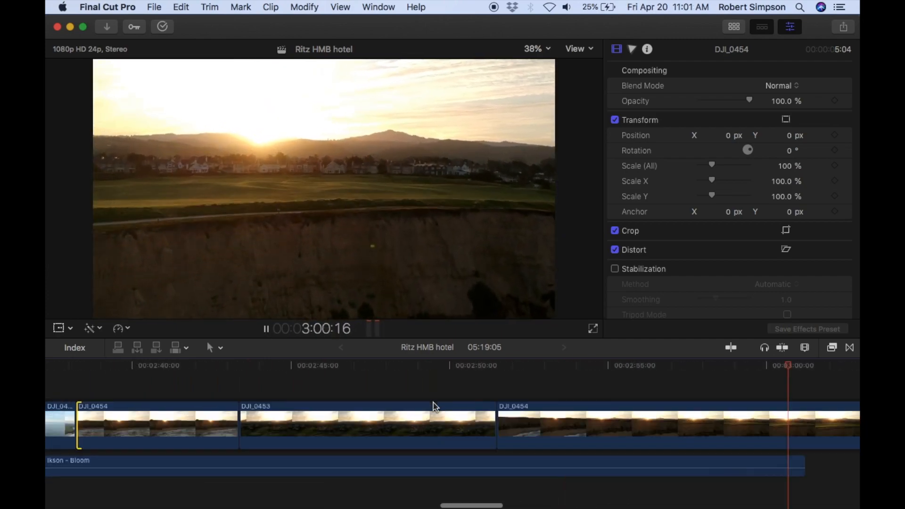
Copy the Ikson - Bloom music clip and paste a second copy beneath the long DJI_0454 clip at about 3:02.
scroll(434, 407, "right", 8)
key("space")
left_click(188, 468)
key("super+c")
left_click(403, 366)
key("super+v")
scroll(292, 450, "left", 20)
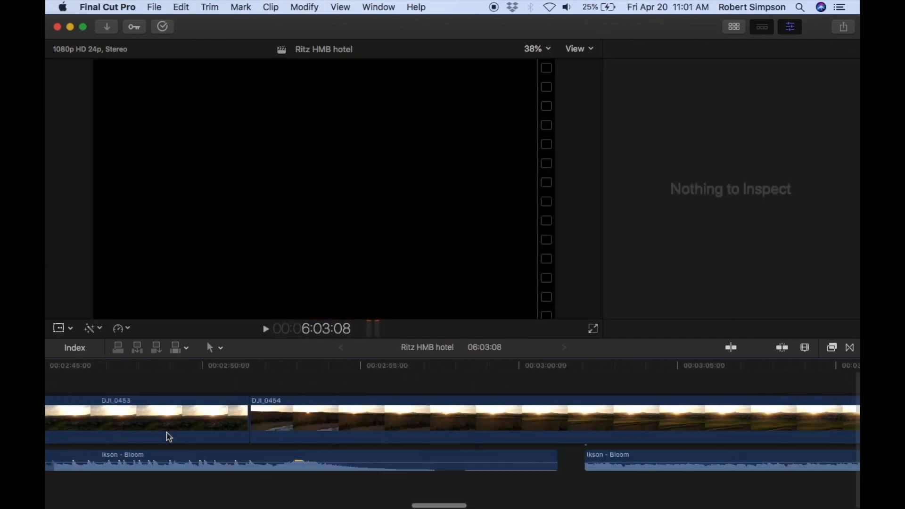
Split the pasted Ikson - Bloom music beneath DJI_0457 at about 3:35.
scroll(412, 406, "right", 20)
scroll(413, 407, "left", 3)
left_click(377, 436)
left_click(329, 471)
scroll(292, 475, "left", 20)
left_click(347, 471)
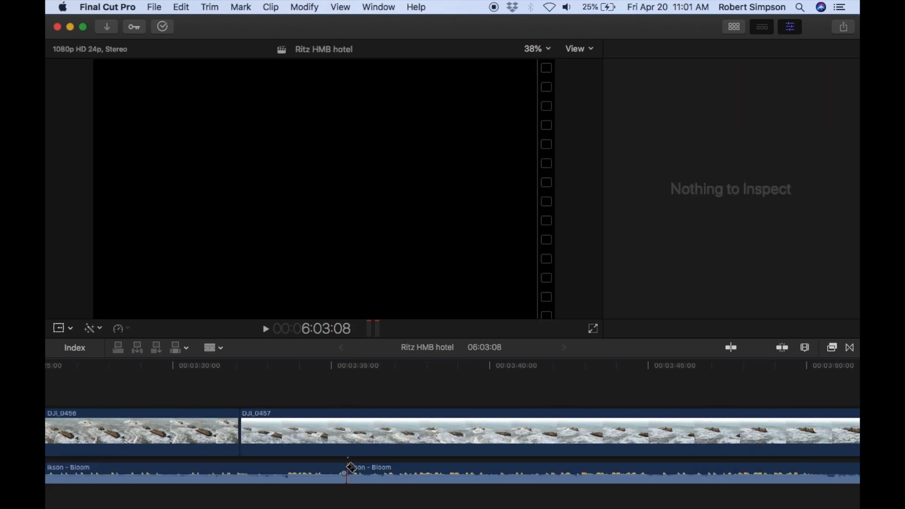
Shift the Ikson - Bloom section after the cut earlier and split the music again to isolate its ending.
scroll(349, 471, "right", 20)
scroll(581, 467, "right", 20)
left_click_drag(656, 473, 529, 473)
scroll(586, 470, "left", 20)
key("b")
left_click(319, 471)
key("a")
Move the 42:23 ending section of Ikson - Bloom earlier so it finishes just past DJI_0459, and play back the ending.
left_click_drag(607, 470, 250, 469)
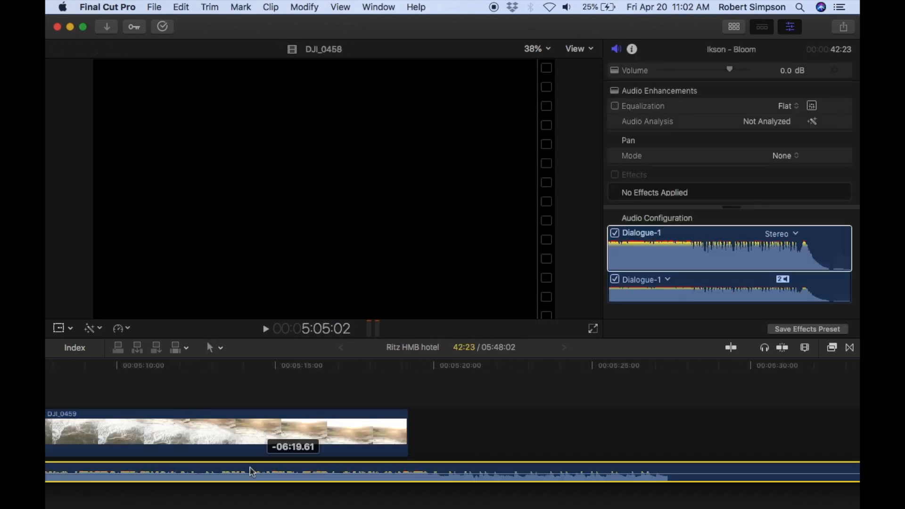
left_click_drag(754, 470, 222, 470)
left_click_drag(447, 470, 329, 470)
scroll(325, 452, "left", 6)
left_click(210, 367)
left_click(267, 329)
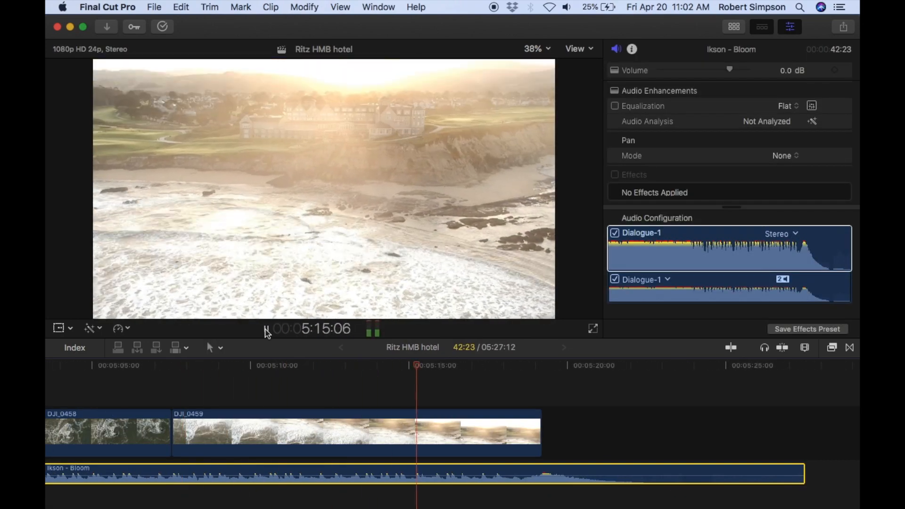
Split the latter part of DJI_0459 into sections and slow them to 50%, 25% and 10%.
left_click(267, 330)
left_click(283, 434)
left_click(121, 328)
left_click(160, 385)
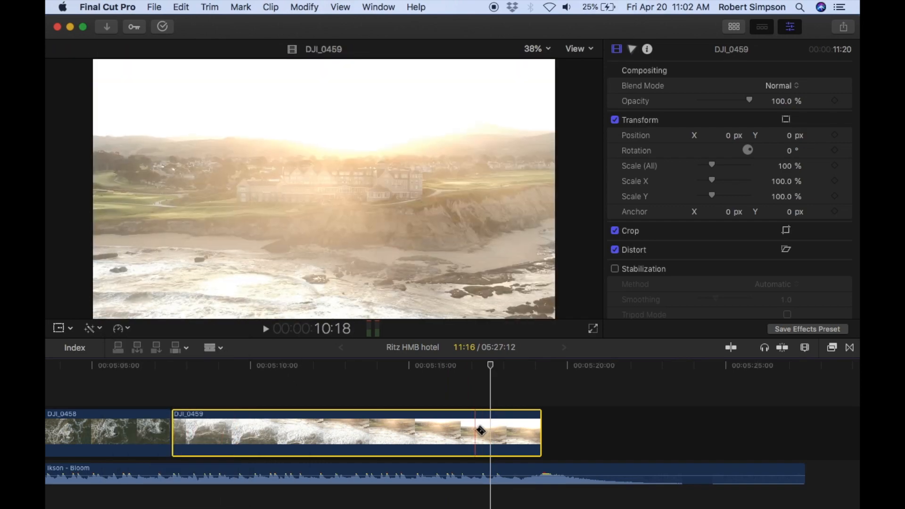
left_click(480, 430)
left_click(125, 328)
mouse_move(142, 339)
left_click(249, 362)
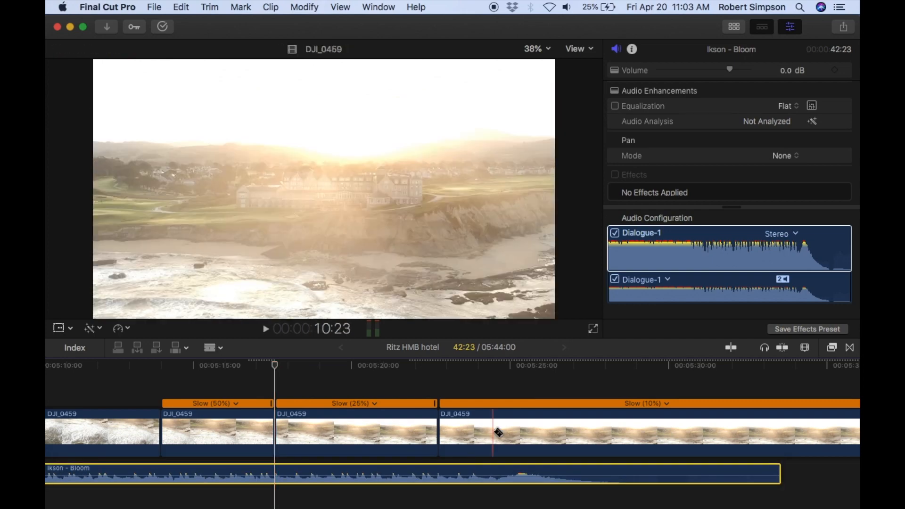
Play back the slowed DJI_0459 sections, reset the 50% and 25% ones to 100%, and trim the clip's start.
left_click(162, 365)
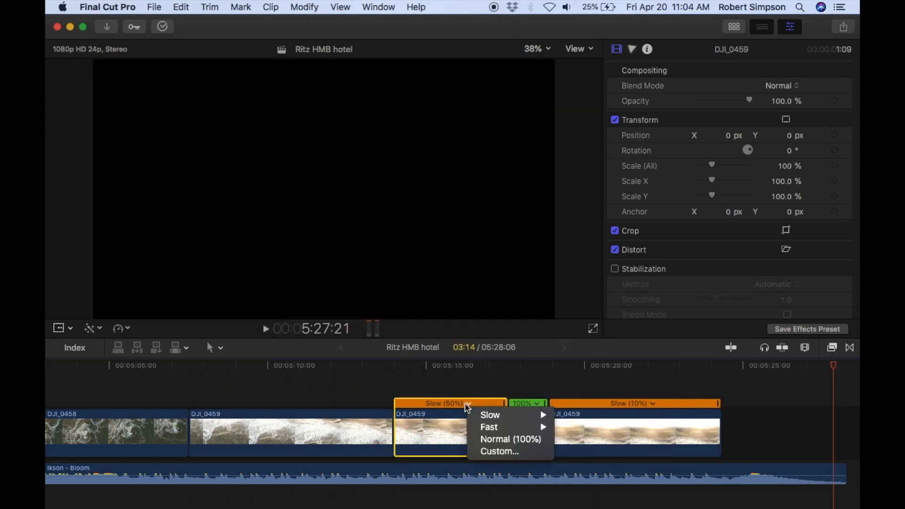
left_click(495, 436)
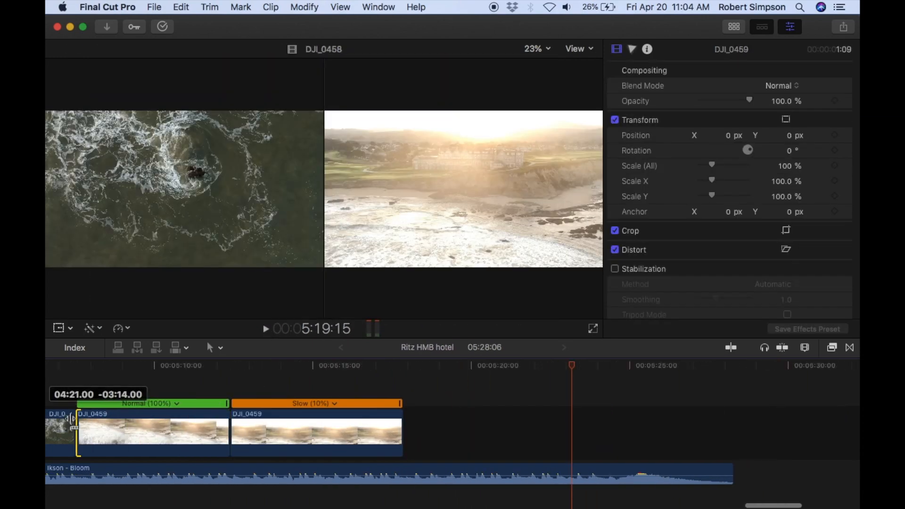
left_click_drag(71, 418, 273, 425)
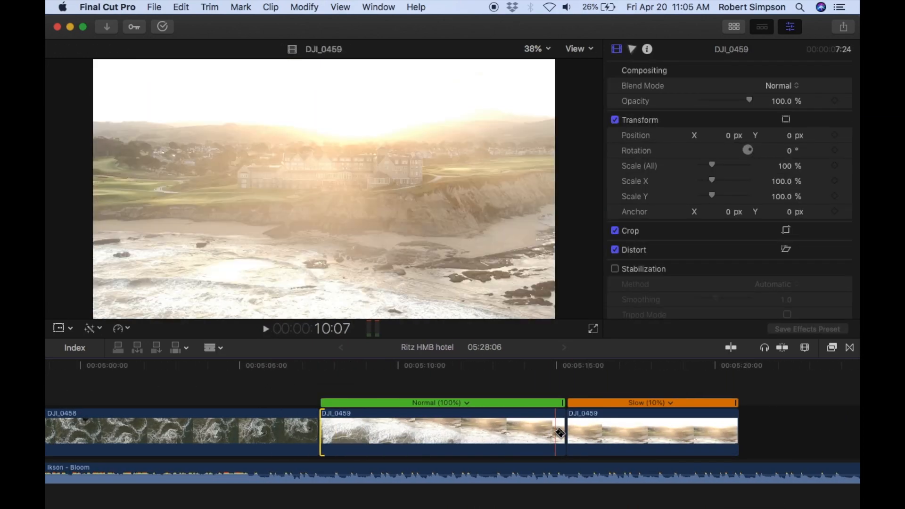
left_click(320, 471)
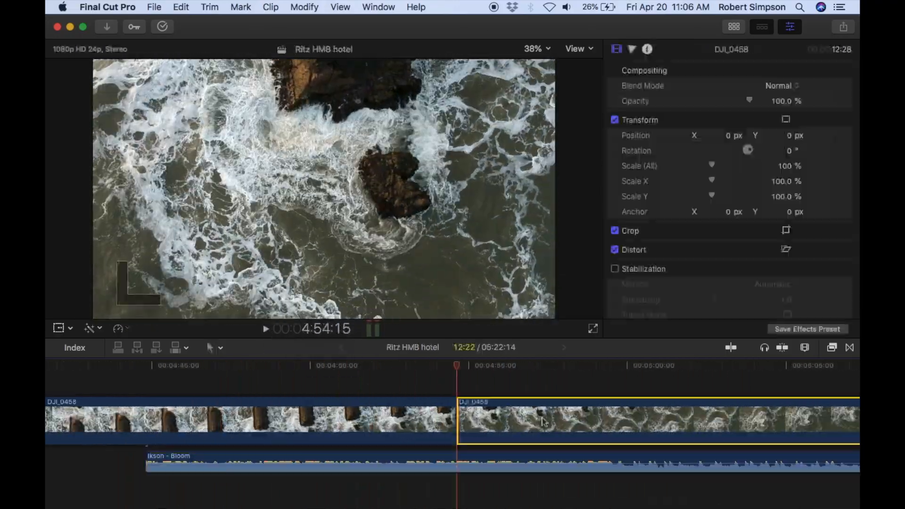
Play through DJI_0458 from about 4:05, shorten it, and speed up a short section at about 4:18.
scroll(295, 375, "left", 10)
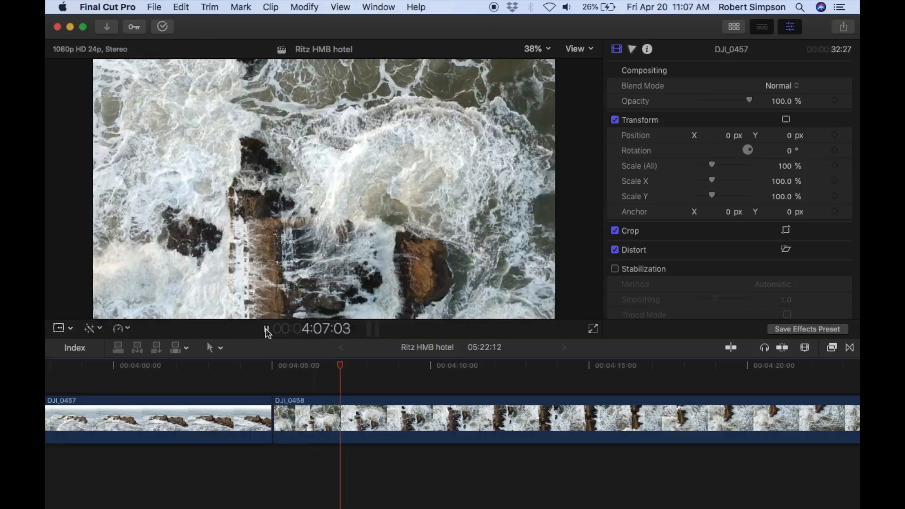
key("l")
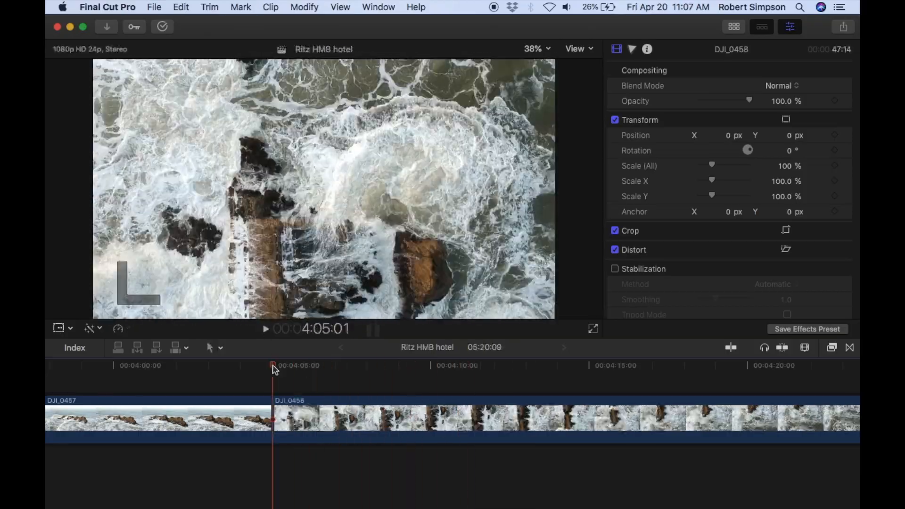
left_click(266, 329)
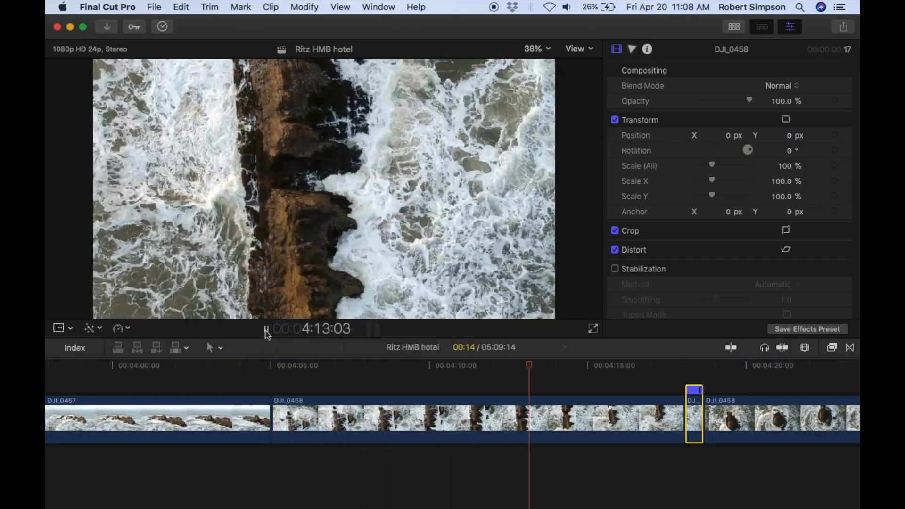
left_click(266, 330)
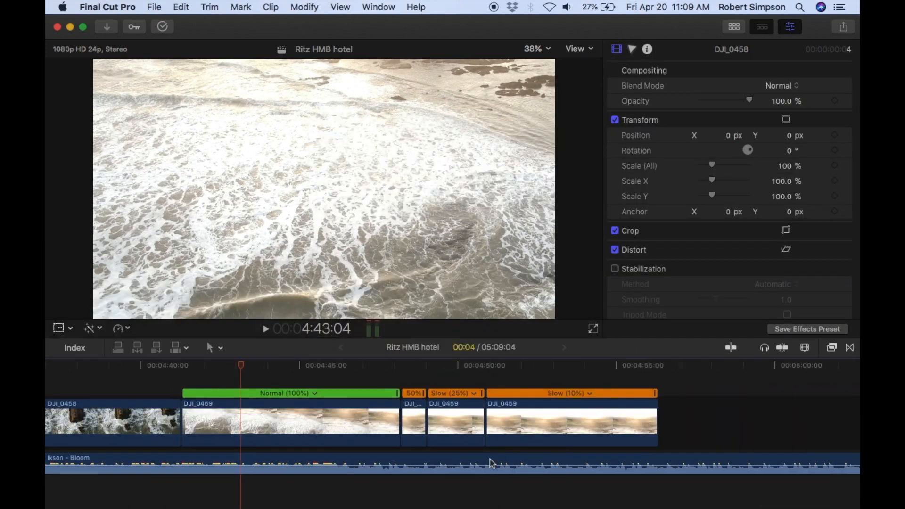
Move the 1:04:03 Ikson - Bloom section to end together with the last slowed DJI_0459 section, and play it back.
left_click(527, 464)
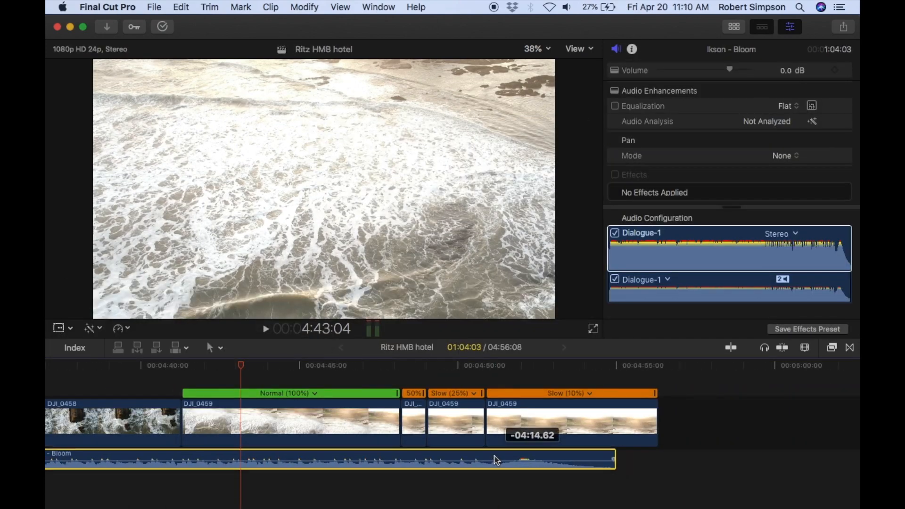
key("space")
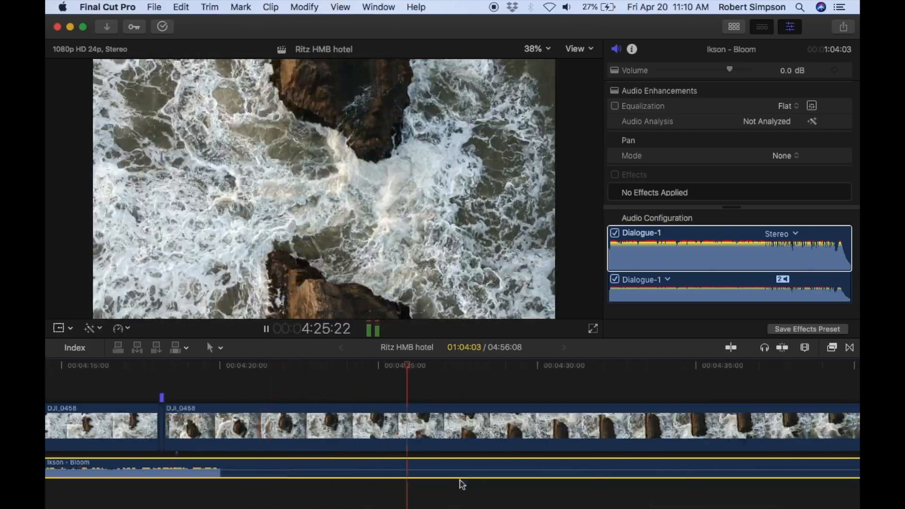
left_click(266, 328)
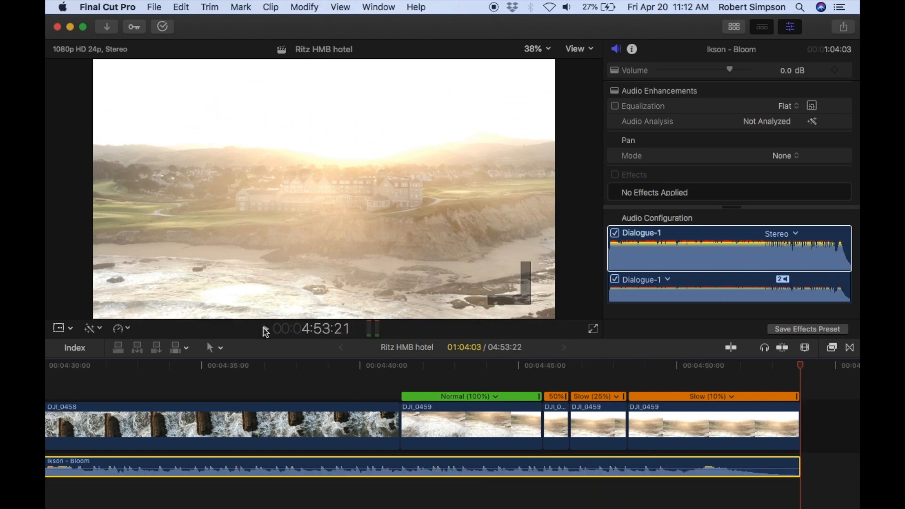
Move DJI_0456 from before DJI_0457 to between the short DJI_0454 clip and DJI_0453, and play it back.
scroll(434, 444, "left", 15)
left_click(471, 412)
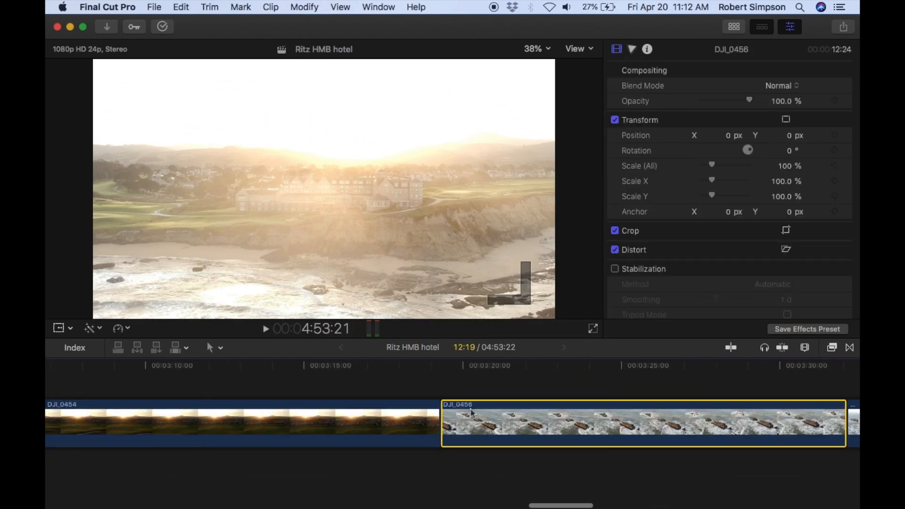
left_click_drag(470, 413, 620, 412)
key("space")
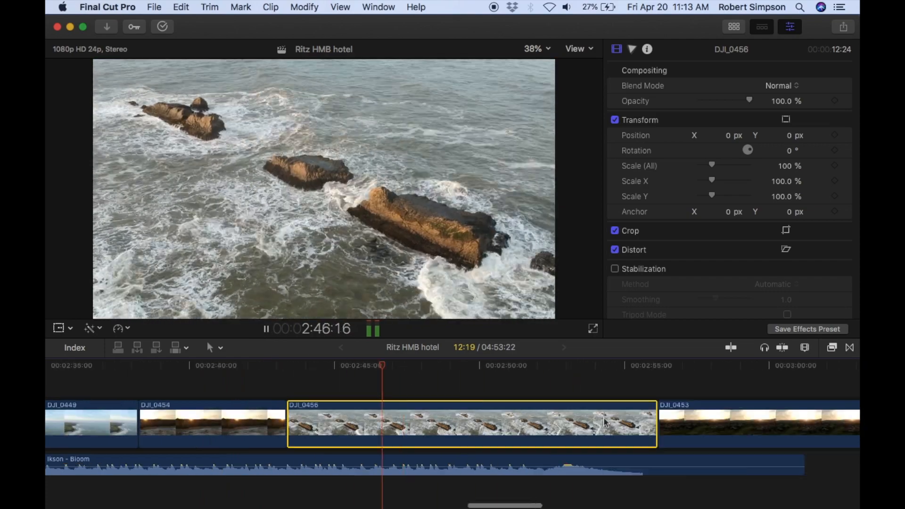
Trim the end of DJI_0456 to shorten it to 10:12 and play on into DJI_0453.
left_click_drag(653, 421, 585, 421)
scroll(585, 421, "right", 5)
left_click(265, 329)
scroll(597, 440, "right", 6)
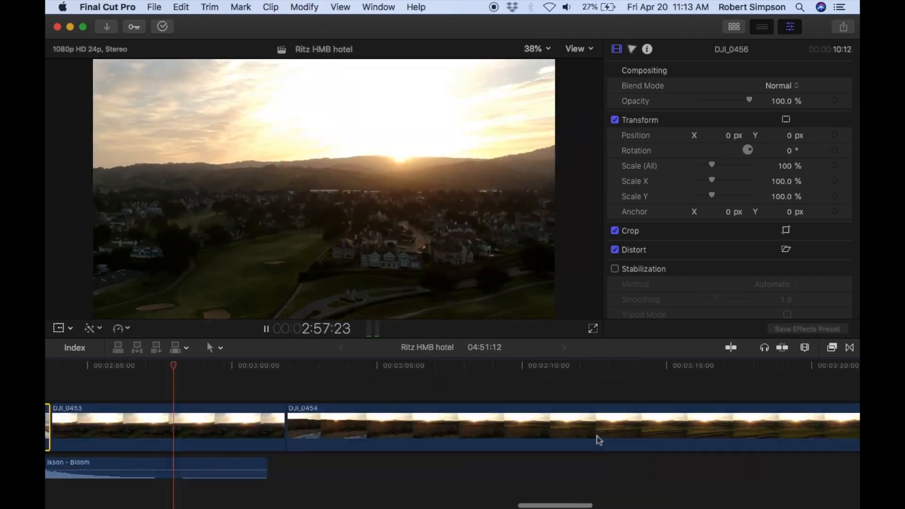
key("space")
Play back DJI_0457 with the music and trim its end to shorten the clip to 29:19.
scroll(426, 443, "right", 20)
scroll(425, 441, "left", 15)
left_click(266, 329)
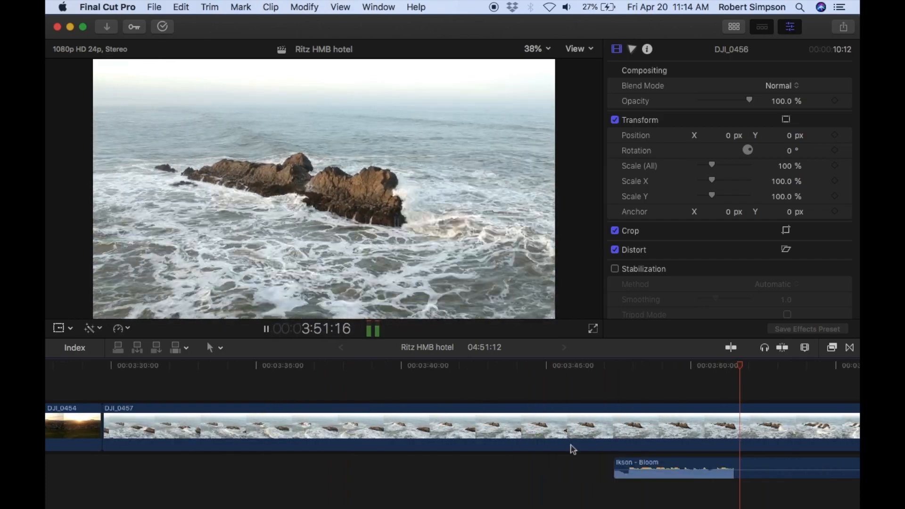
scroll(570, 445, "right", 6)
key("space")
left_click_drag(764, 424, 670, 426)
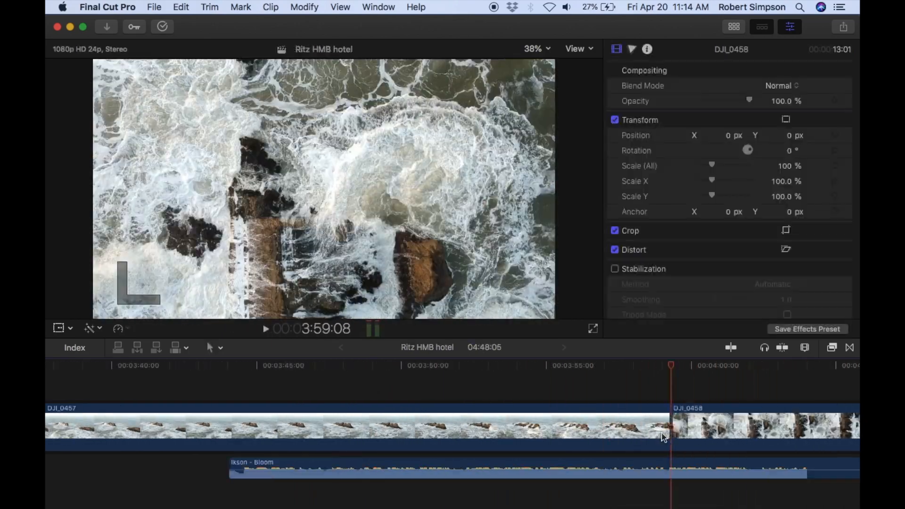
Play DJI_0457 from its start, split it at about 3:40 and 3:51, and delete the section between the cuts.
key("Up")
left_click(266, 329)
key("b")
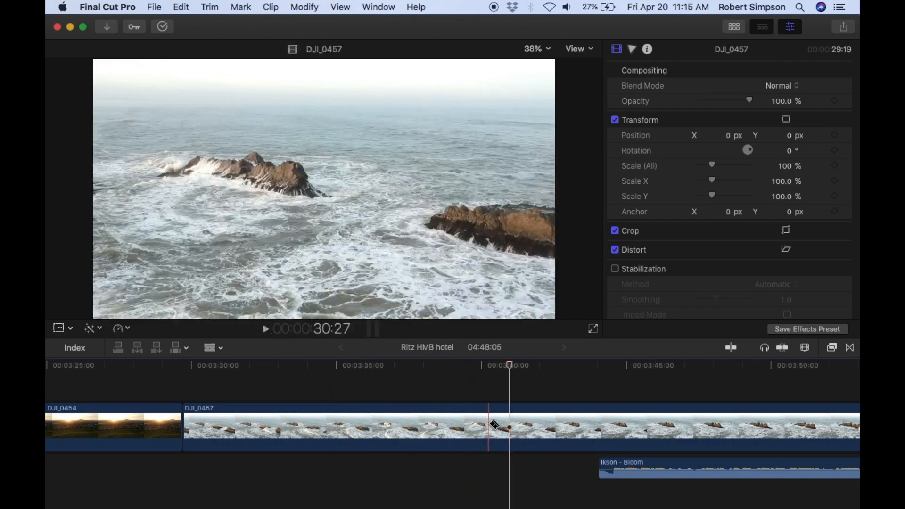
left_click(799, 427)
key("a")
left_click(751, 439)
key("Delete")
Extend the start of the second Ikson - Bloom section back to about 3:29 and play back from the first DJI_0457 section.
left_click_drag(292, 469, 186, 468)
key("Up")
key("Up")
left_click(265, 331)
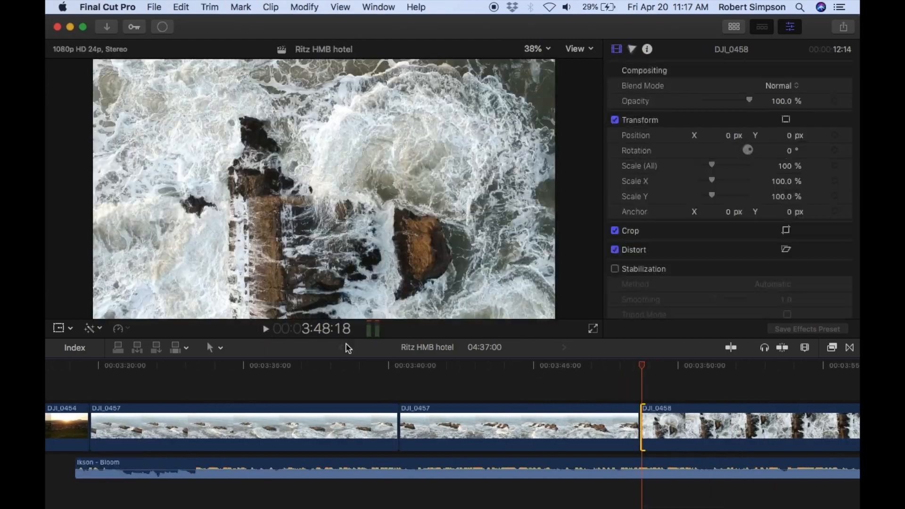
key("Up")
left_click(266, 330)
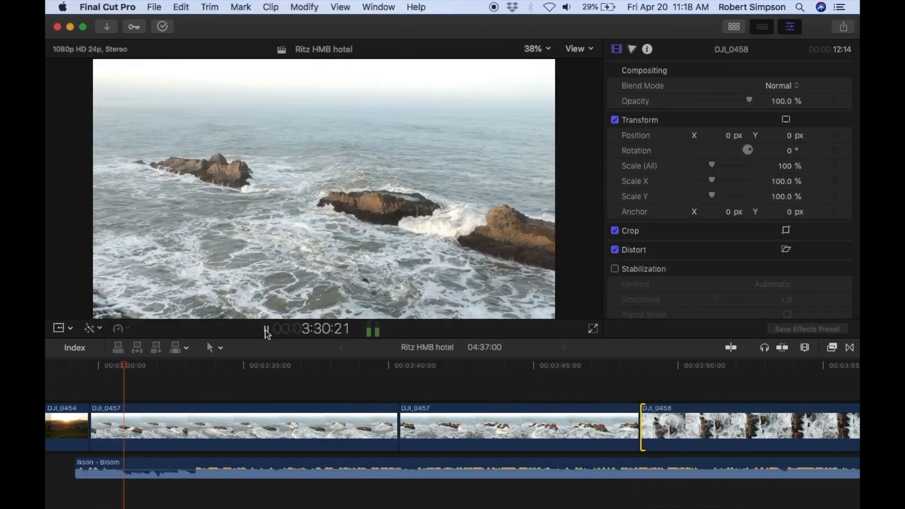
Trim about one second off the second DJI_0457 section's start, shorten the first to 8:00 from its start, and play back.
left_click_drag(402, 430, 430, 429)
left_click_drag(121, 430, 200, 430)
left_click(182, 386)
left_click(267, 330)
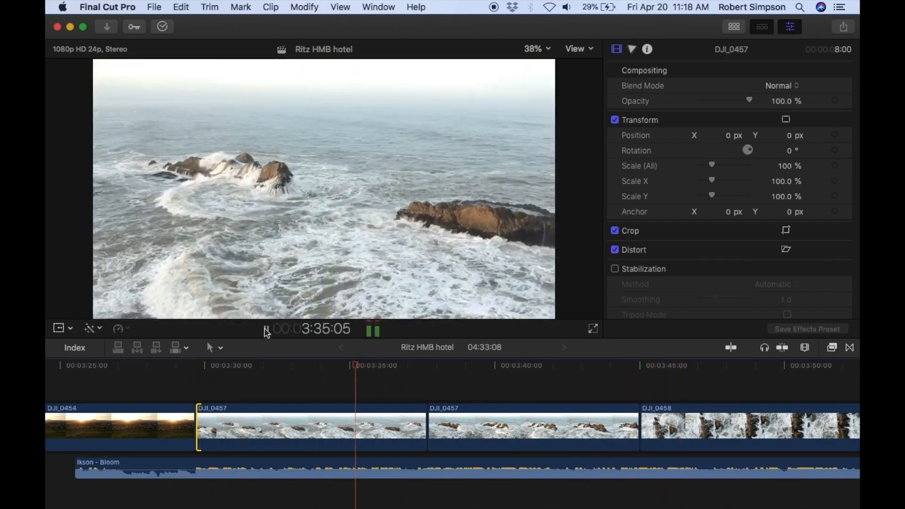
Play to about 3:36, adjust the join between the DJI_0457 sections, and extend the second Ikson - Bloom section's start to 1:31:21.
left_click(266, 330)
left_click(266, 330)
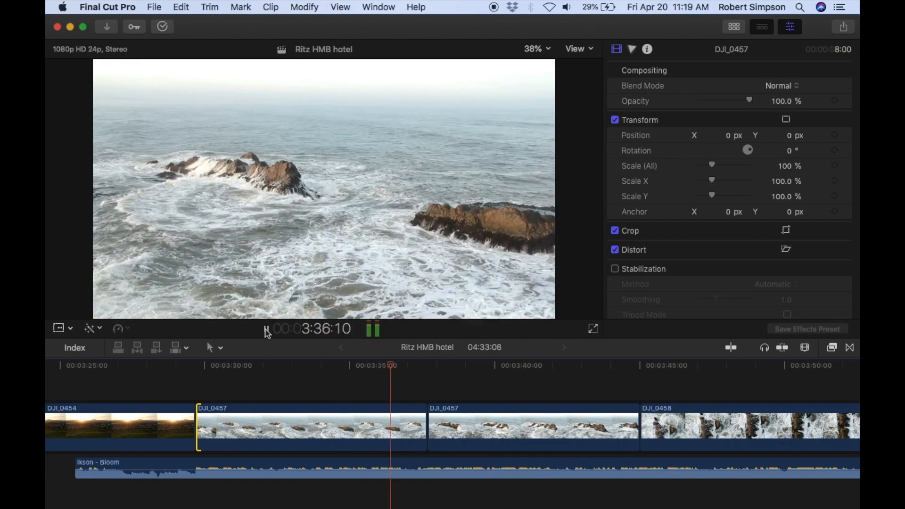
left_click_drag(427, 426, 412, 424)
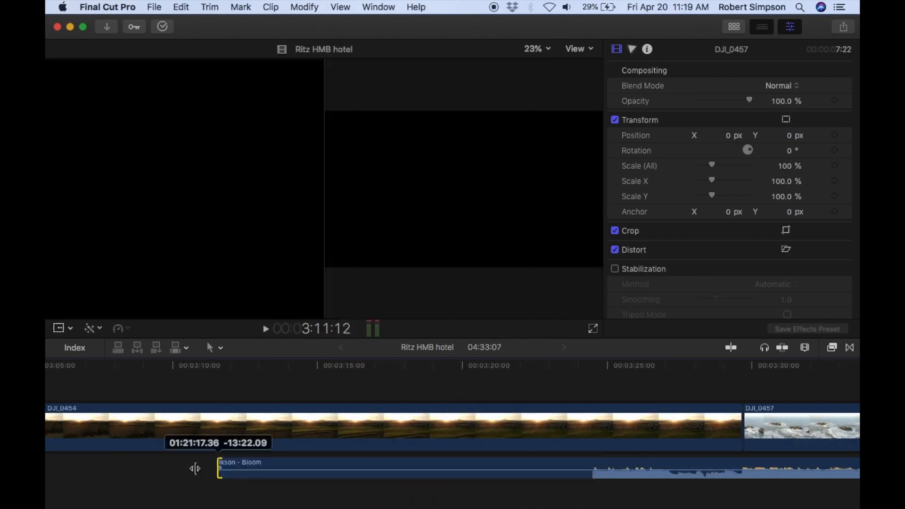
left_click_drag(216, 464, 201, 464)
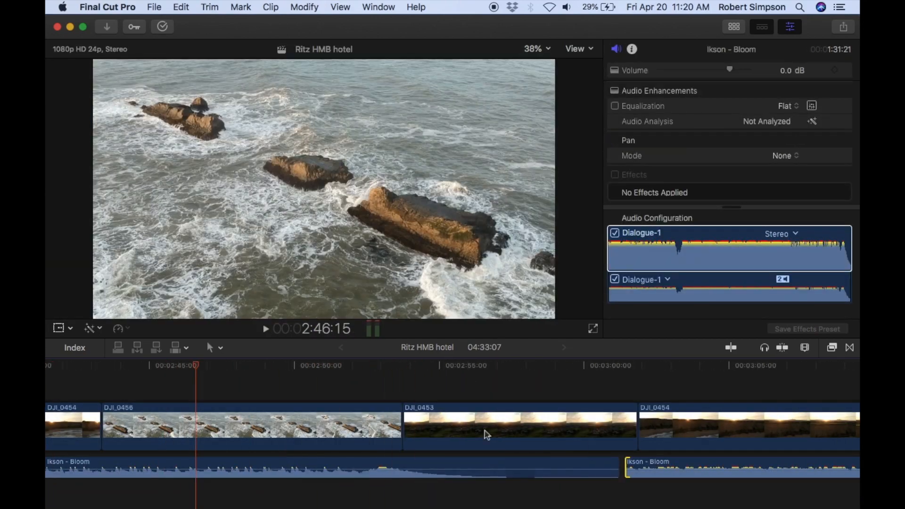
Extend the start of the second Ikson - Bloom section to a length of 1:40:06 and play across the music join.
left_click_drag(619, 467, 384, 471)
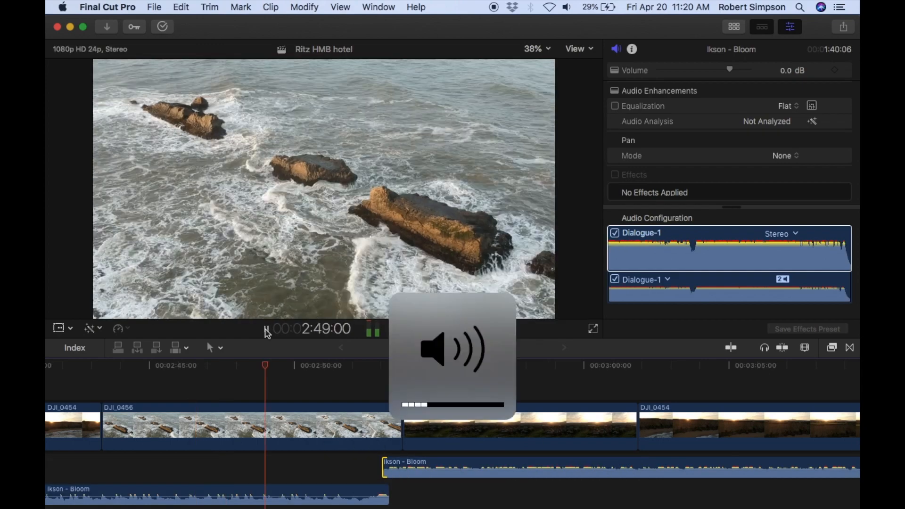
left_click(265, 328)
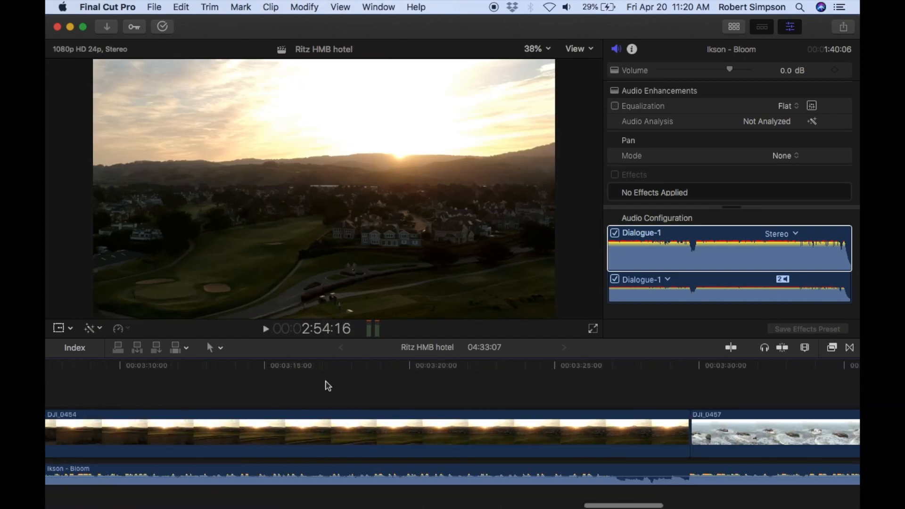
left_click(266, 330)
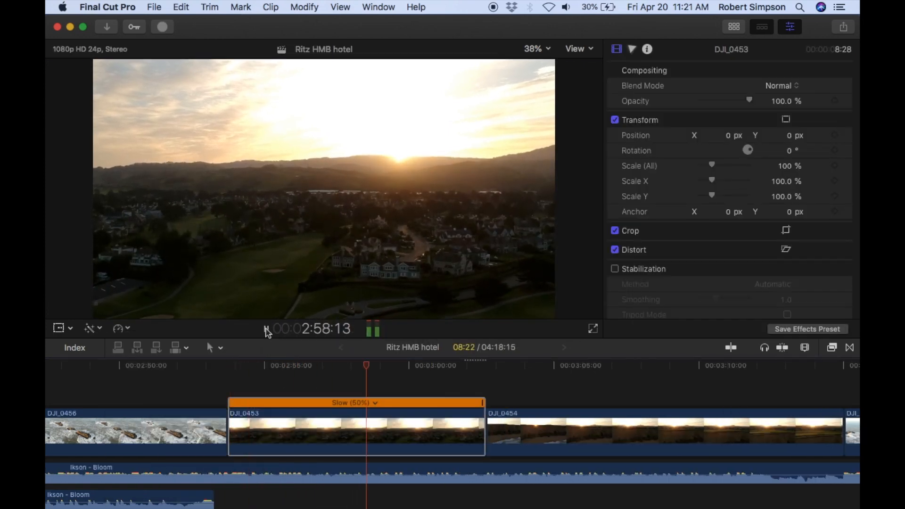
Delete part of the slowed DJI_0453 section so it lasts 5:28, and play back the following clips.
key("Delete")
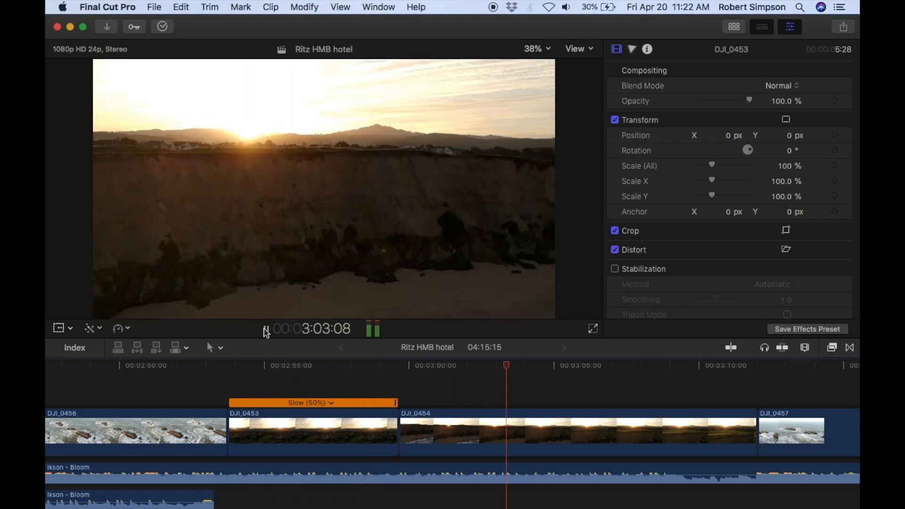
scroll(241, 450, "right", 7)
key("space")
scroll(221, 448, "left", 14)
Trim the start of the second Ikson - Bloom section to a length of 1:22:17 and play back the music join.
left_click_drag(52, 465, 560, 465)
left_click(459, 365)
key("space")
key("space")
left_click(464, 365)
key("space")
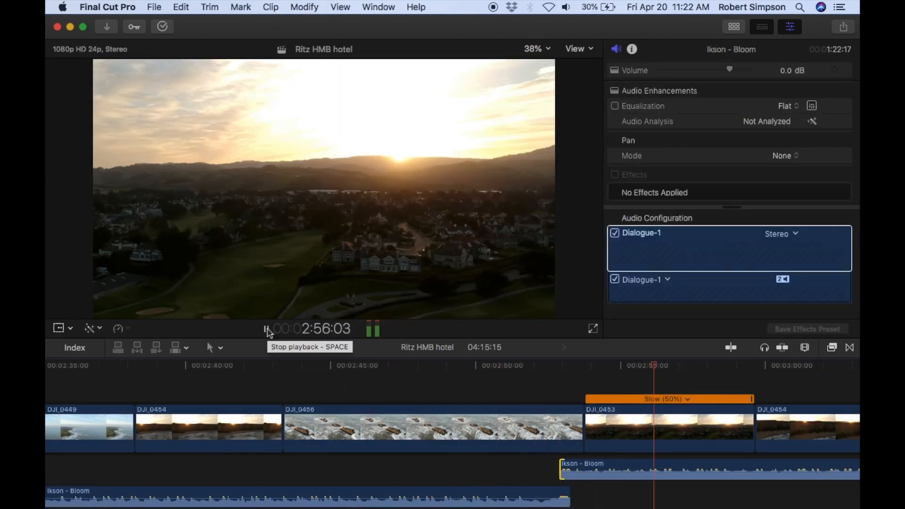
left_click(266, 328)
Shorten DJI_0454 to 8:22 from its start, trim the second Ikson - Bloom section's start to about 2:53, and play back.
scroll(654, 471, "right", 5)
left_click_drag(417, 429, 524, 429)
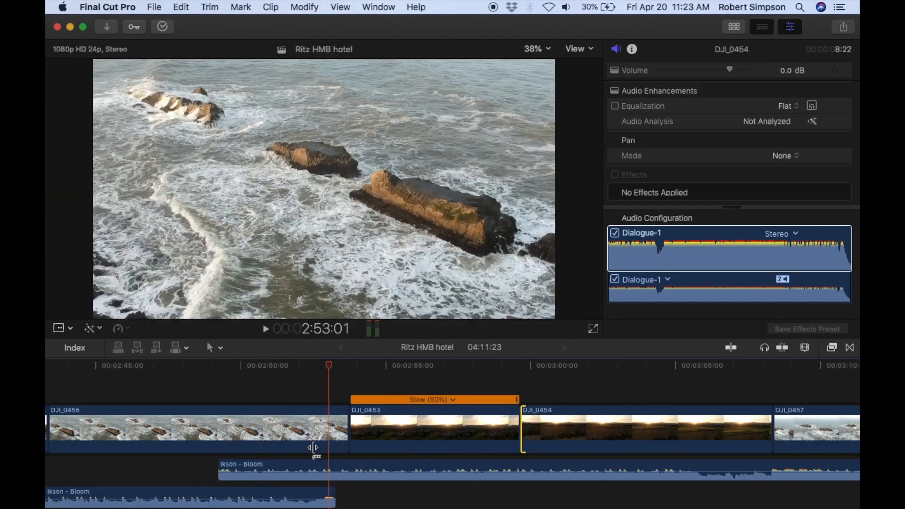
left_click_drag(219, 466, 325, 467)
left_click(238, 365)
left_click(266, 329)
Trim the end of the first Ikson - Bloom section to 2:53:00 and play back the music join.
left_click_drag(334, 497, 326, 497)
left_click(270, 365)
left_click(266, 329)
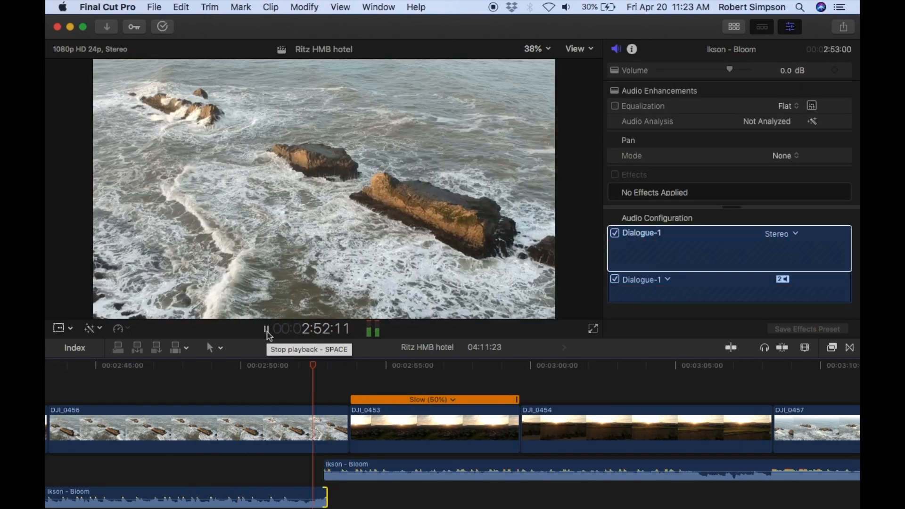
left_click(266, 330)
left_click(277, 365)
left_click(266, 329)
left_click(265, 329)
Extend the start of the DJI_0454 section after DJI_0453 to a length of 9:09 and play back.
left_click_drag(521, 430, 505, 429)
left_click(272, 366)
left_click(267, 329)
Extend the end of the first Ikson - Bloom section to 2:54:12 so it overlaps the second, and play back the overlap.
left_click(266, 330)
left_click(225, 366)
left_click(266, 330)
left_click_drag(325, 470, 354, 470)
left_click(266, 330)
left_click(256, 365)
left_click(266, 329)
left_click(259, 365)
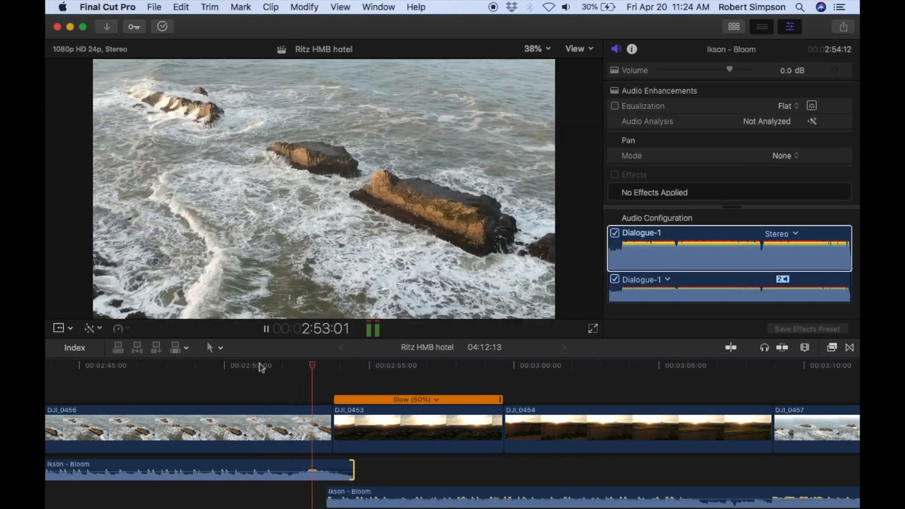
left_click(324, 366)
left_click(266, 329)
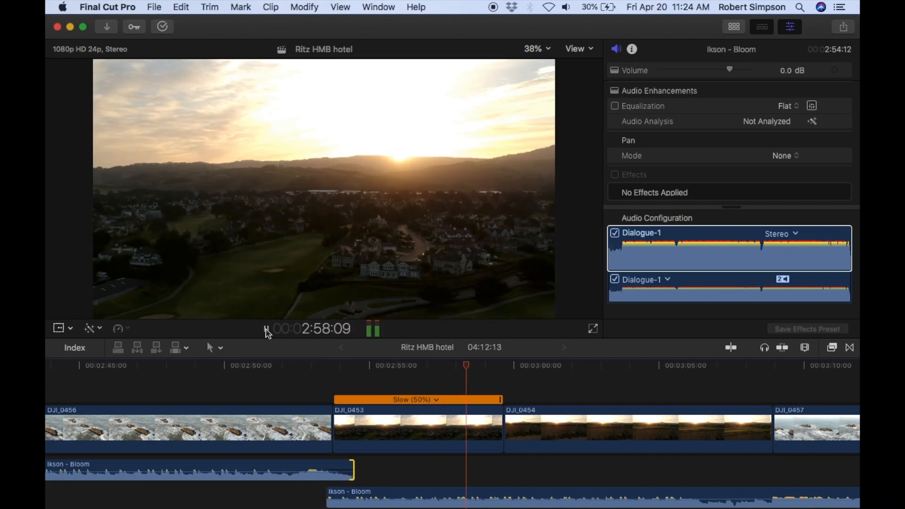
Try trimming the join at the end of the slowed DJI_0453 section, play it back, and undo the trims.
left_click_drag(499, 421, 486, 421)
left_click_drag(493, 421, 467, 421)
left_click(283, 365)
left_click(265, 330)
left_click(266, 330)
key("super+z")
key("super+z")
Move the join between DJI_0453 and DJI_0454 about one second earlier, making DJI_0454 10:09 long, and play back.
left_click(293, 365)
left_click(267, 329)
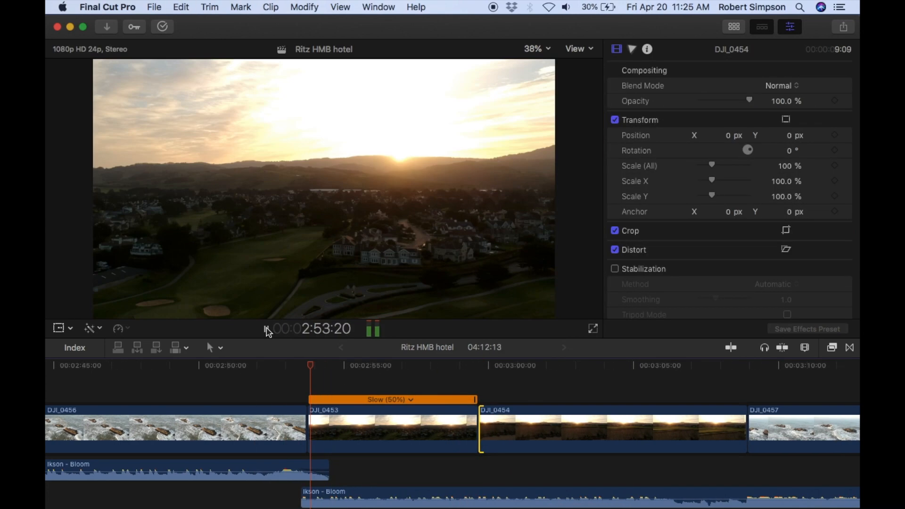
left_click_drag(452, 369, 481, 369)
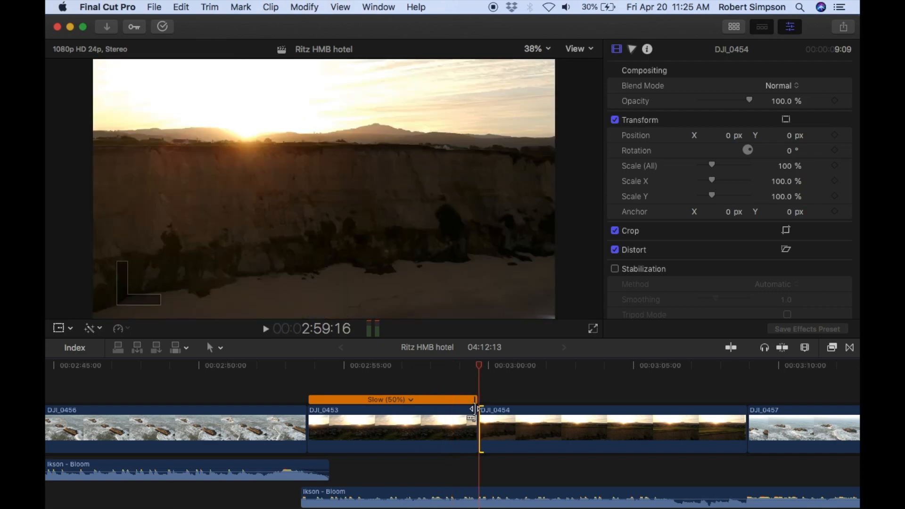
left_click_drag(474, 409, 425, 416)
left_click(209, 366)
left_click(267, 329)
left_click(235, 366)
left_click(267, 329)
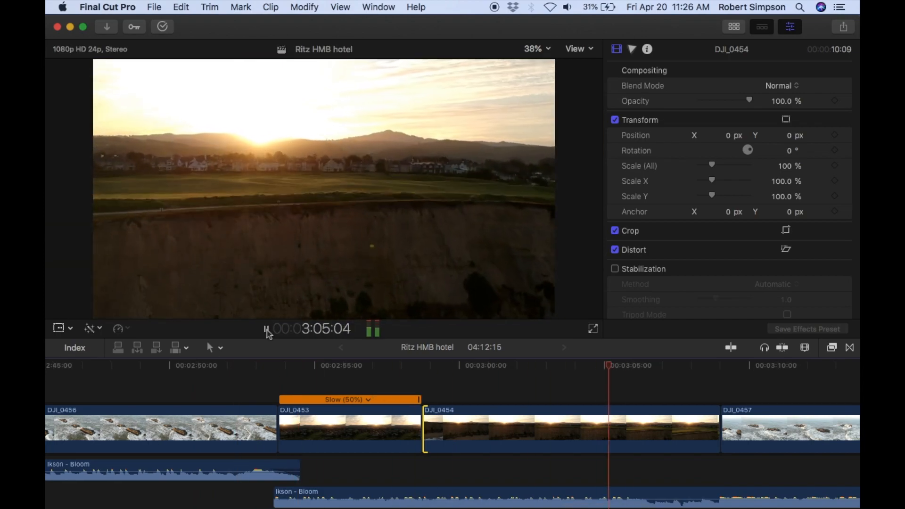
Hide the inspector and watch the rest of the edit through the final DJI_0459 sections, returning to the beginning.
left_click(790, 27)
scroll(404, 369, "right", 15)
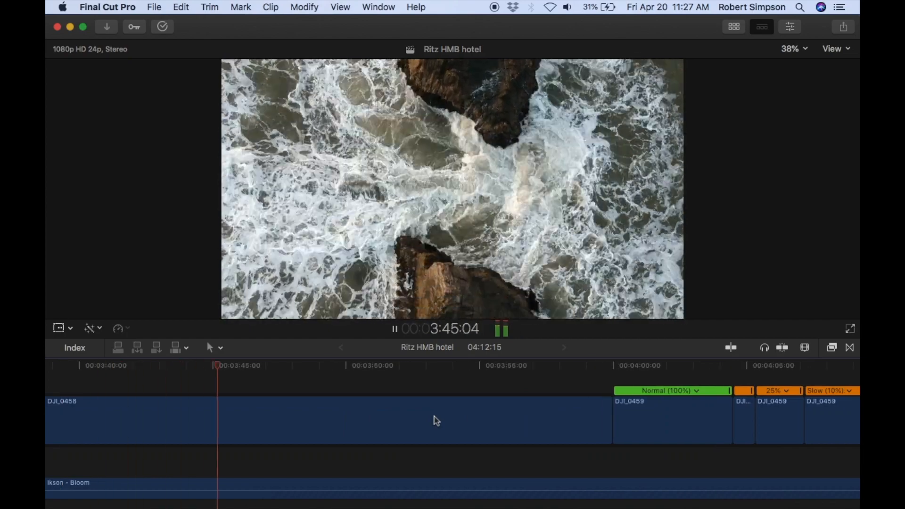
scroll(435, 420, "right", 10)
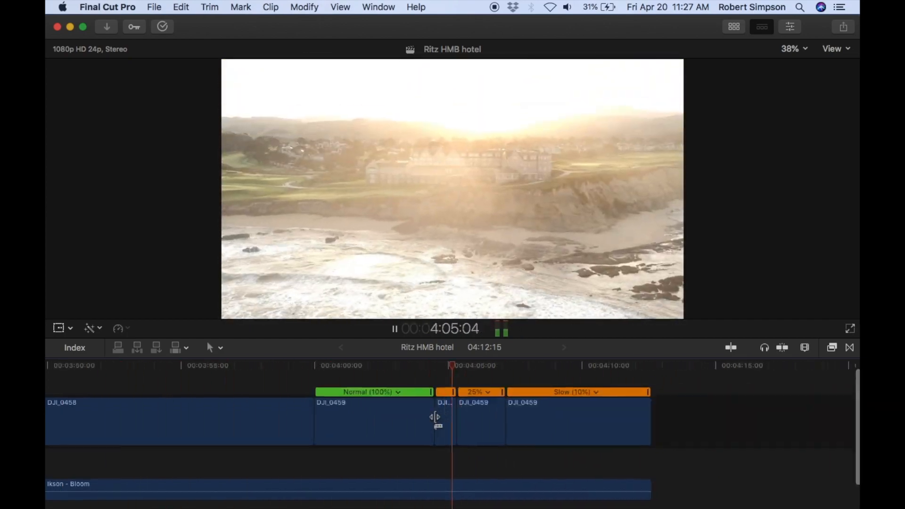
left_click(395, 329)
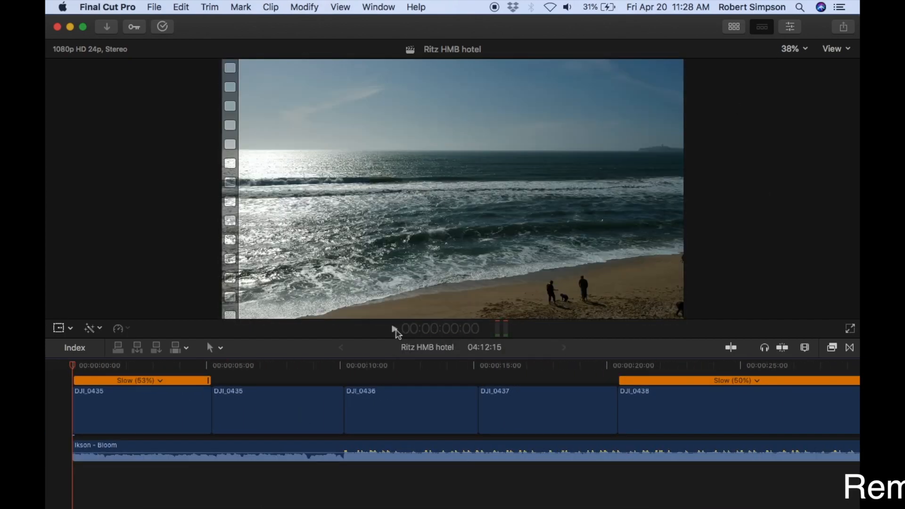